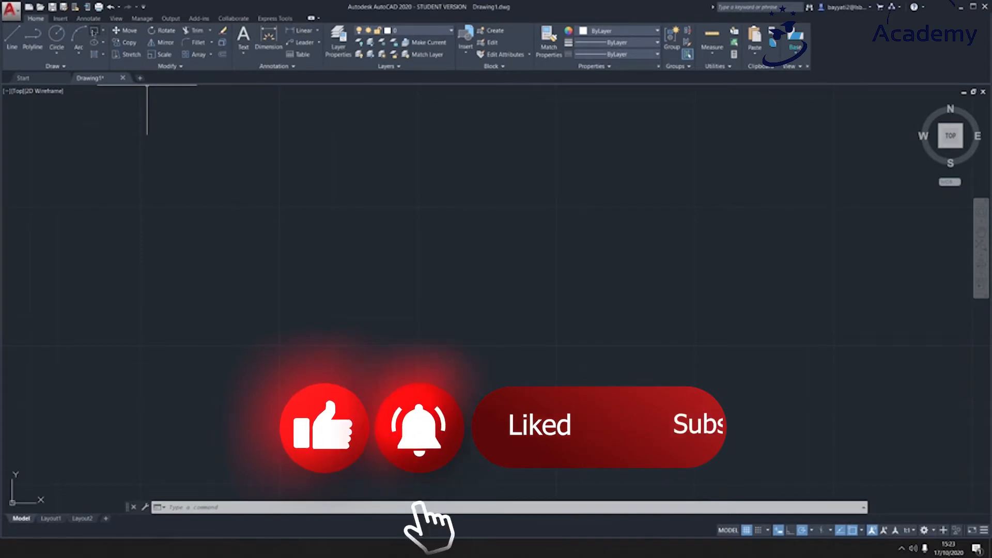
Draw a rectangle 50 wide and 30 high in the middle of the empty drawing area
{"action": "left_click", "coordinate": [103, 30]}
{"action": "left_click", "coordinate": [111, 42]}
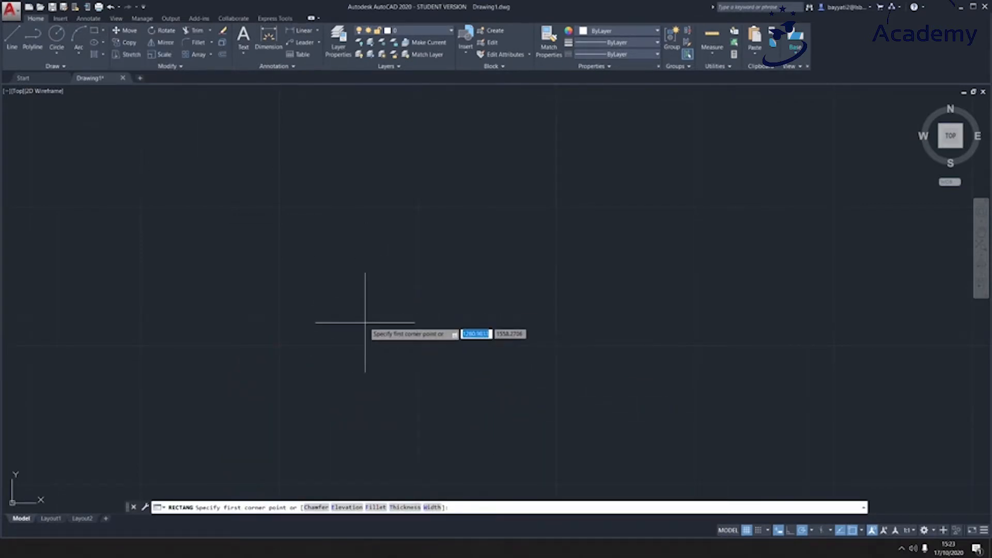
{"action": "left_click", "coordinate": [365, 322]}
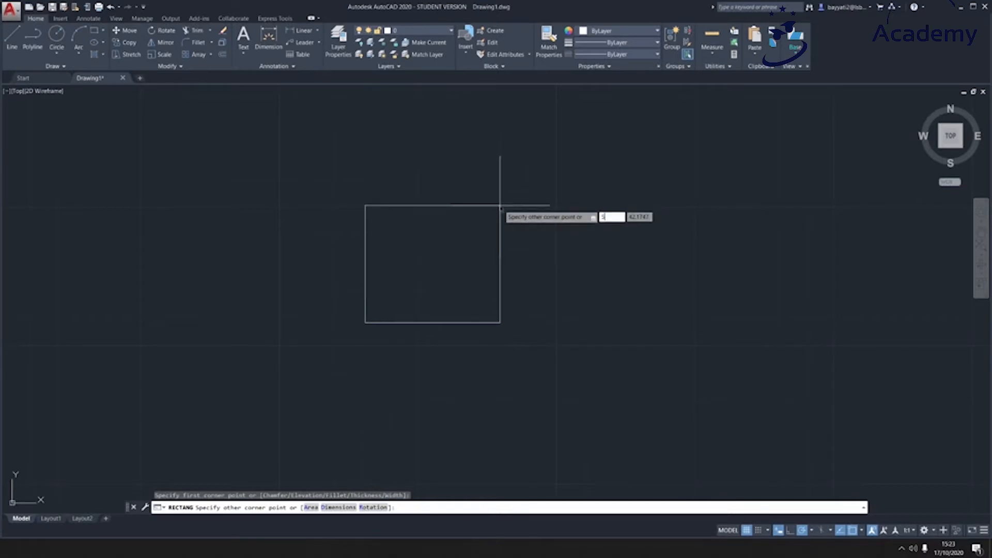
{"action": "type", "text": "50"}
{"action": "key", "text": "Tab"}
{"action": "type", "text": "30"}
{"action": "key", "text": "Return"}
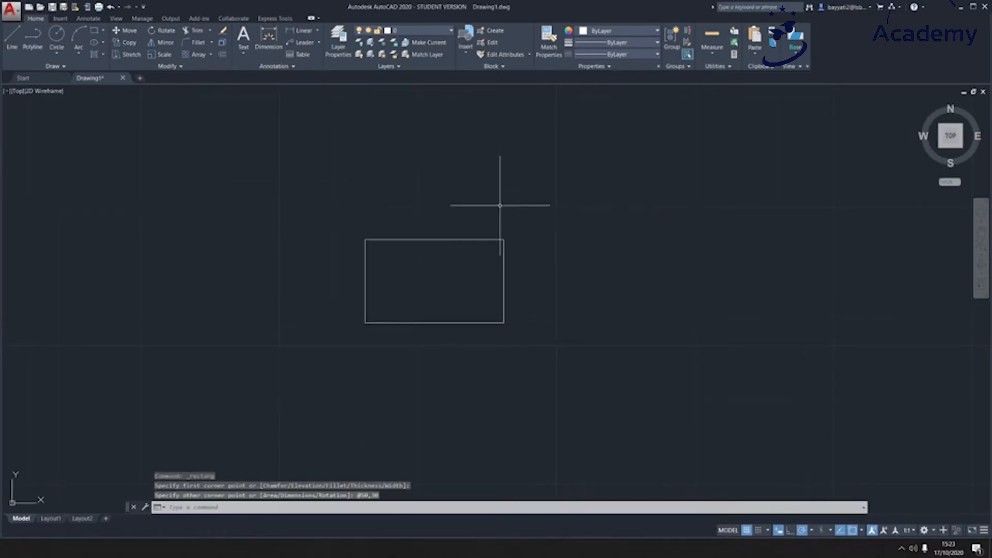
Draw a circle of radius 20 centred on the rectangle's upper-right corner
{"action": "left_click", "coordinate": [57, 35]}
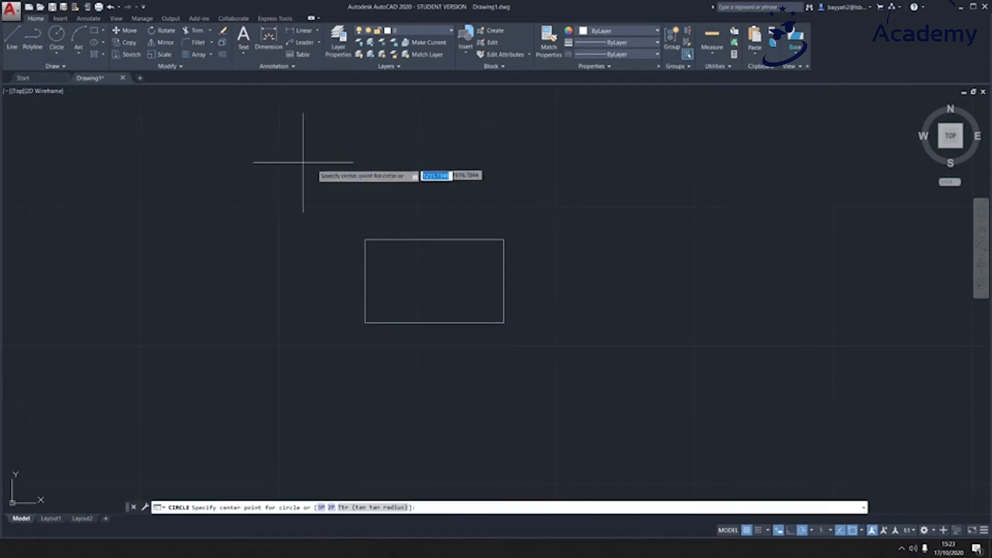
{"action": "left_click", "coordinate": [505, 238]}
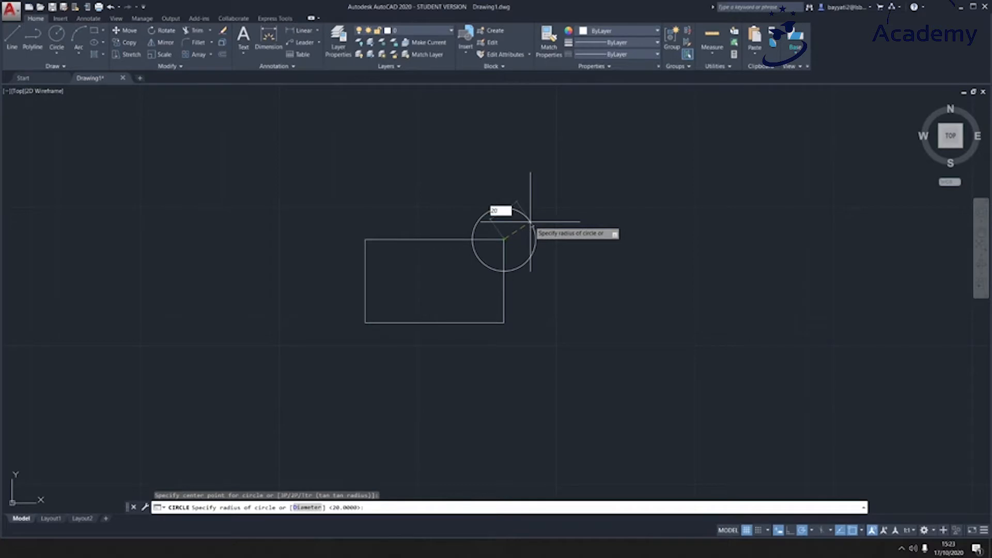
{"action": "type", "text": "20"}
{"action": "key", "text": "Return"}
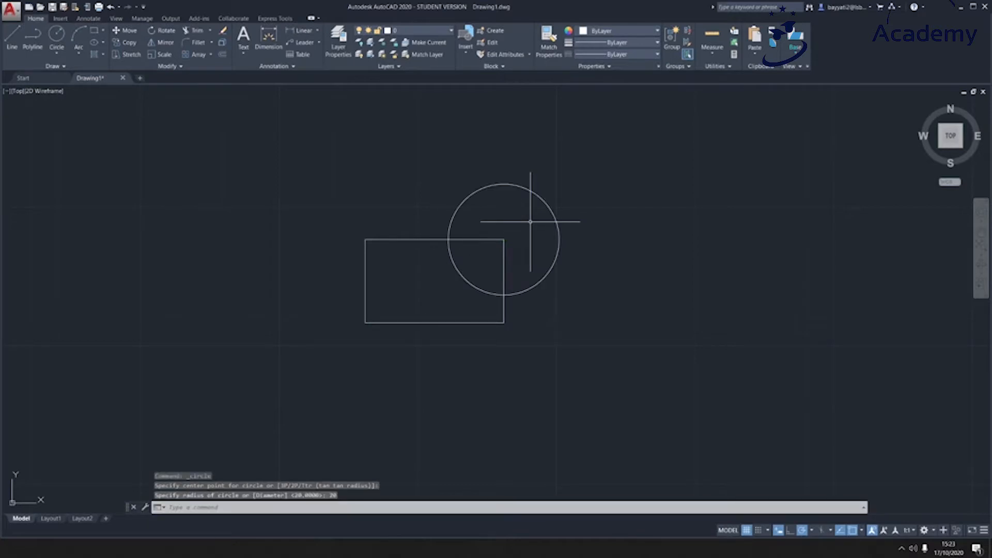
Move the circle by its center to the rectangle's upper-left corner
{"action": "left_click", "coordinate": [506, 211]}
{"action": "left_click", "coordinate": [467, 186]}
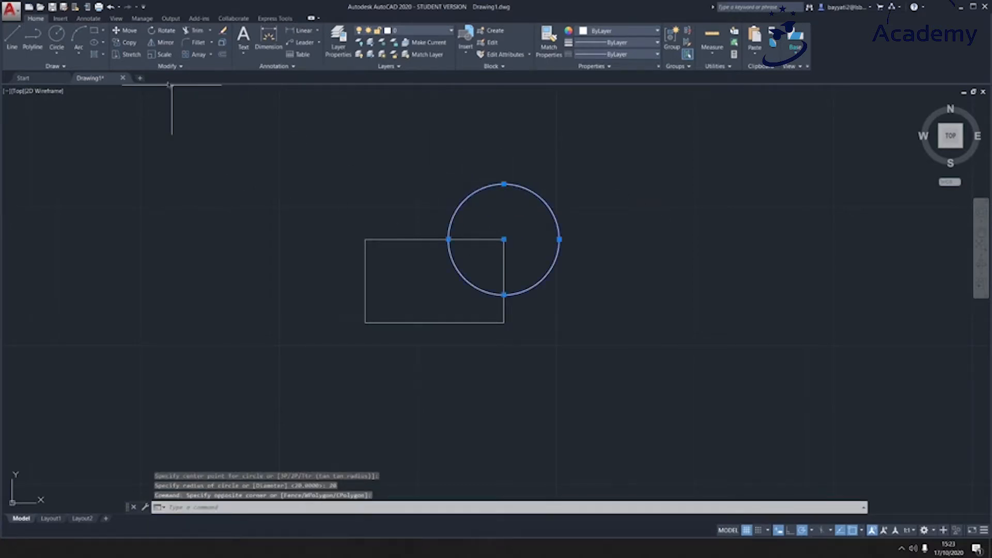
{"action": "left_click", "coordinate": [129, 31]}
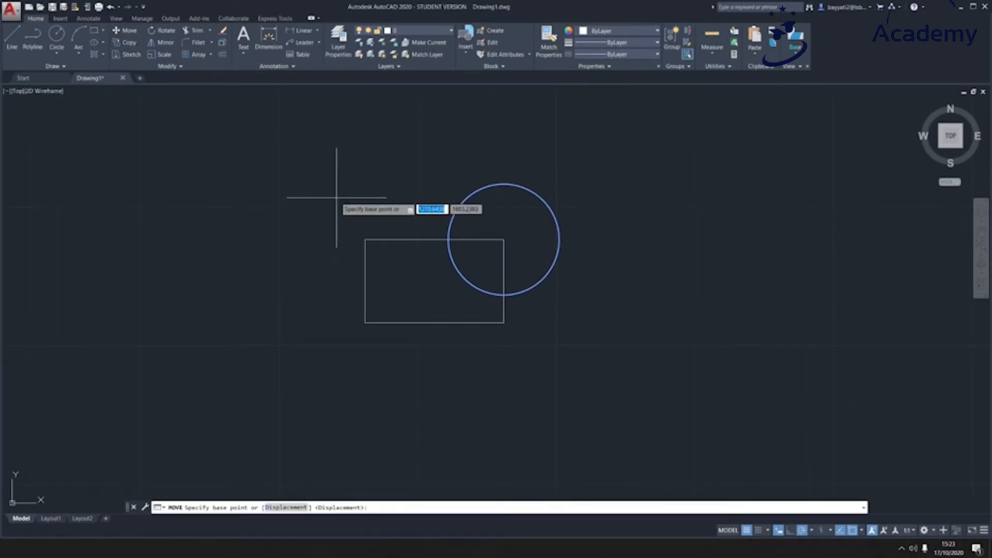
{"action": "left_click", "coordinate": [504, 239]}
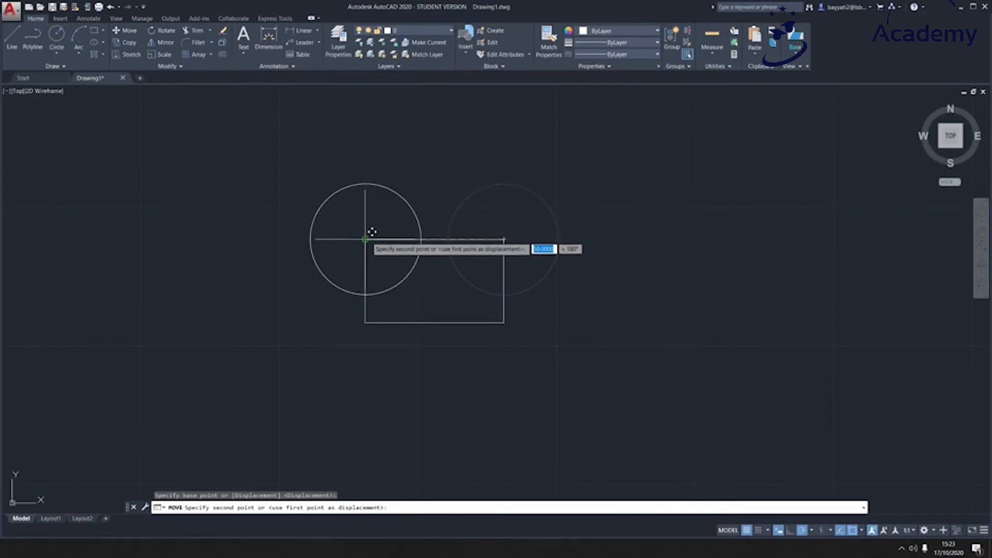
{"action": "left_click", "coordinate": [365, 239]}
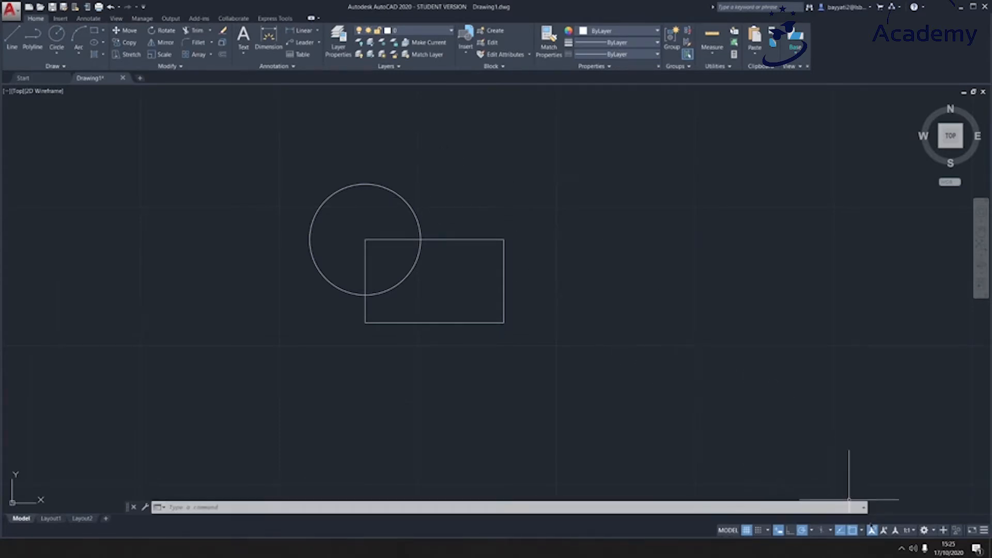
Move the circle by its center onto the rectangle's geometric center using object snap
{"action": "left_click", "coordinate": [861, 530]}
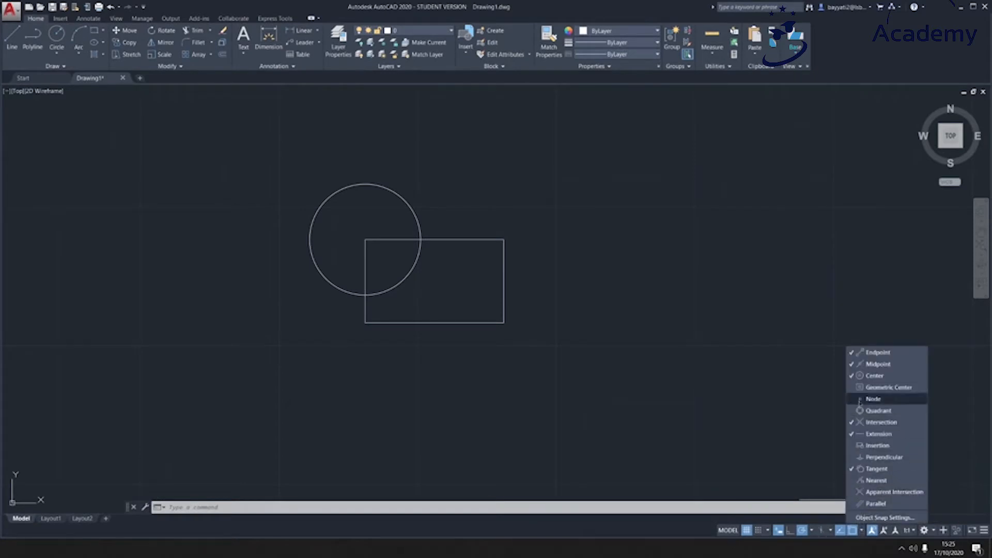
{"action": "left_click", "coordinate": [389, 201]}
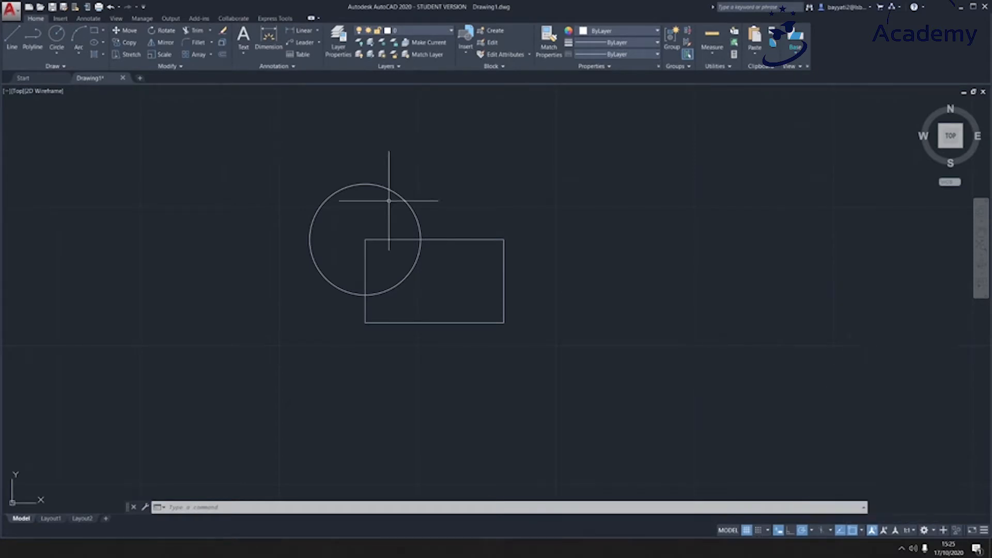
{"action": "left_click", "coordinate": [433, 199]}
{"action": "left_click", "coordinate": [389, 198]}
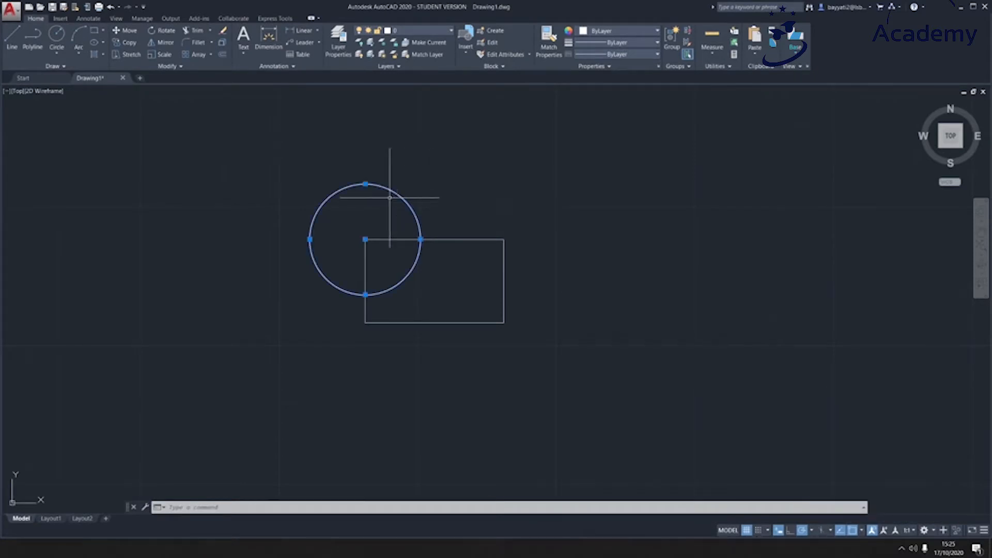
{"action": "left_click", "coordinate": [118, 31]}
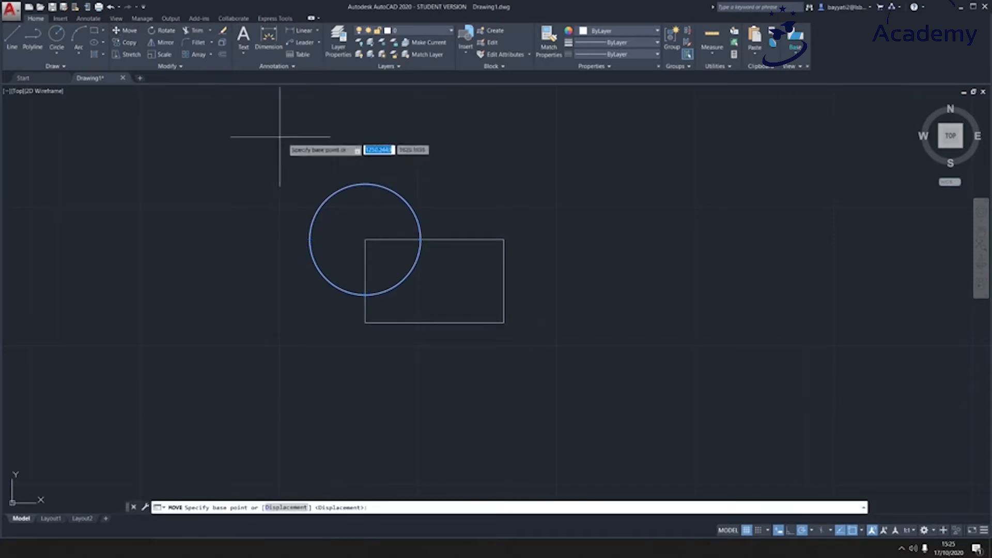
{"action": "left_click", "coordinate": [365, 239]}
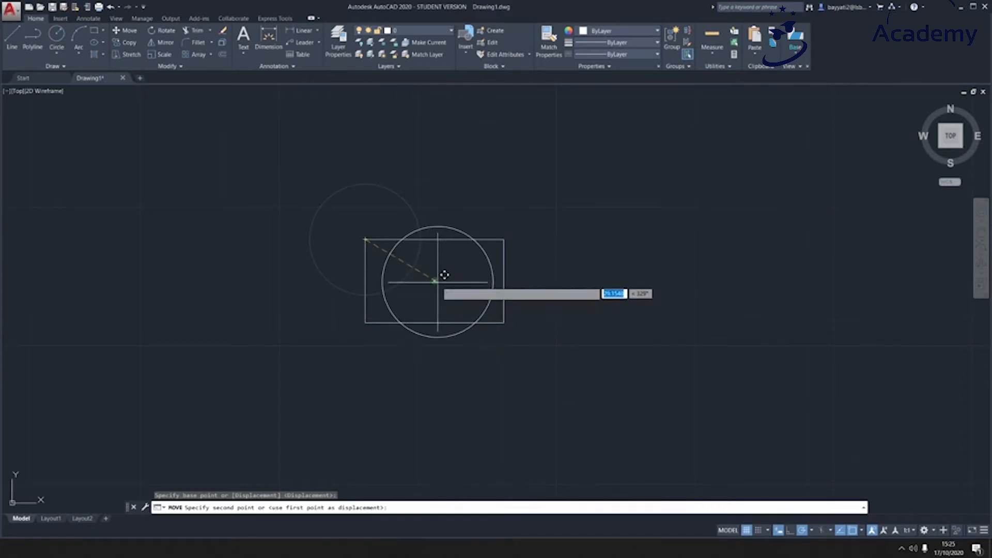
{"action": "left_click", "coordinate": [435, 281]}
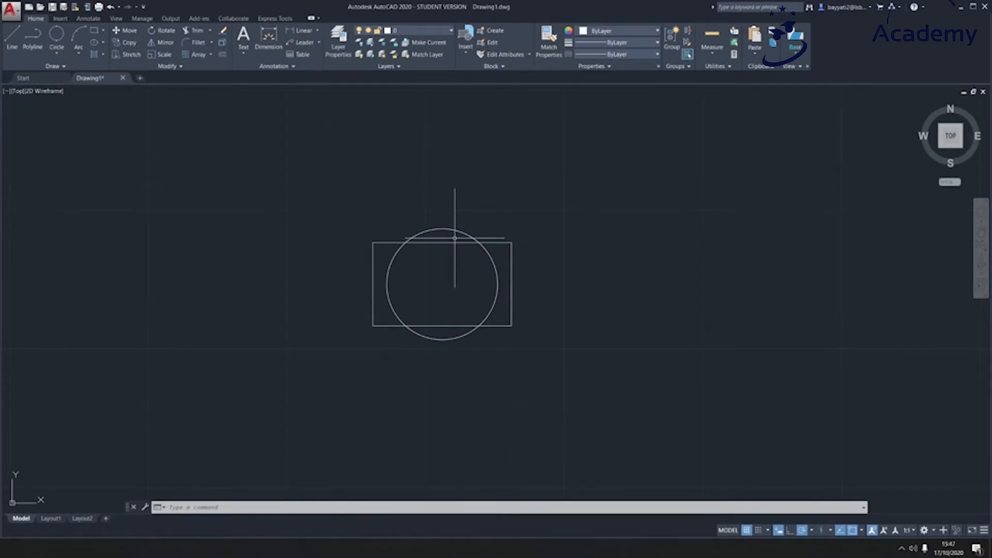
Copy the circle from its center to each of the rectangle's four corners
{"action": "left_click", "coordinate": [454, 238]}
{"action": "left_click", "coordinate": [451, 222]}
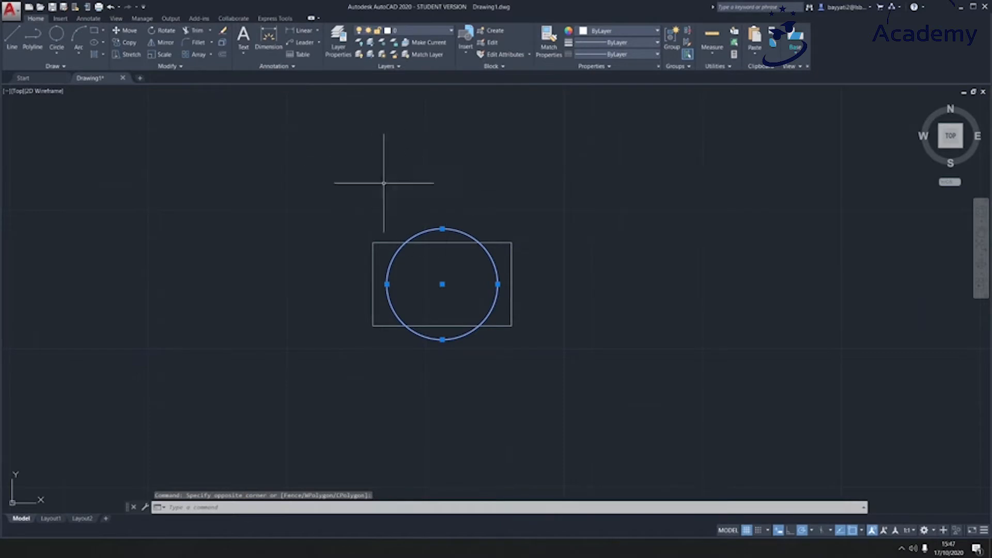
{"action": "left_click", "coordinate": [127, 43]}
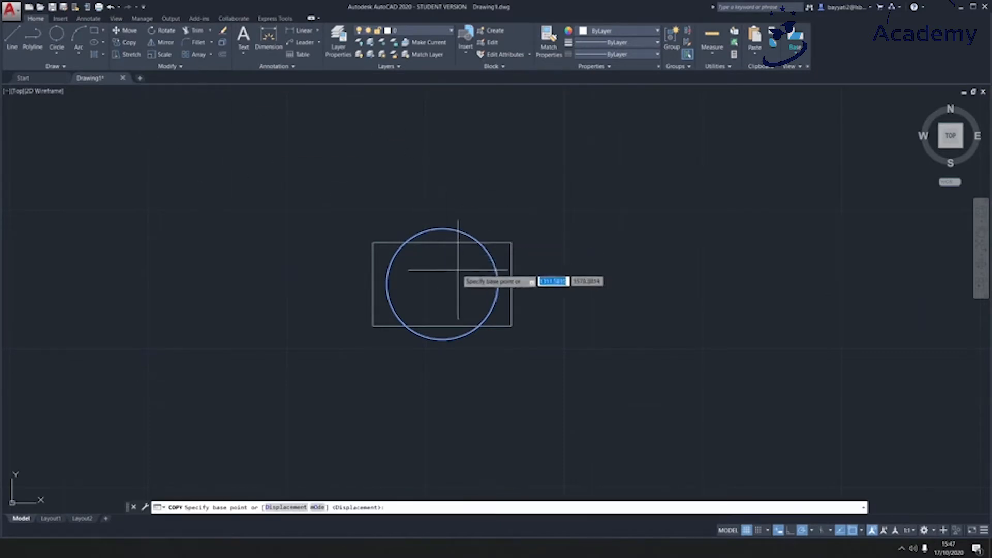
{"action": "left_click", "coordinate": [442, 284]}
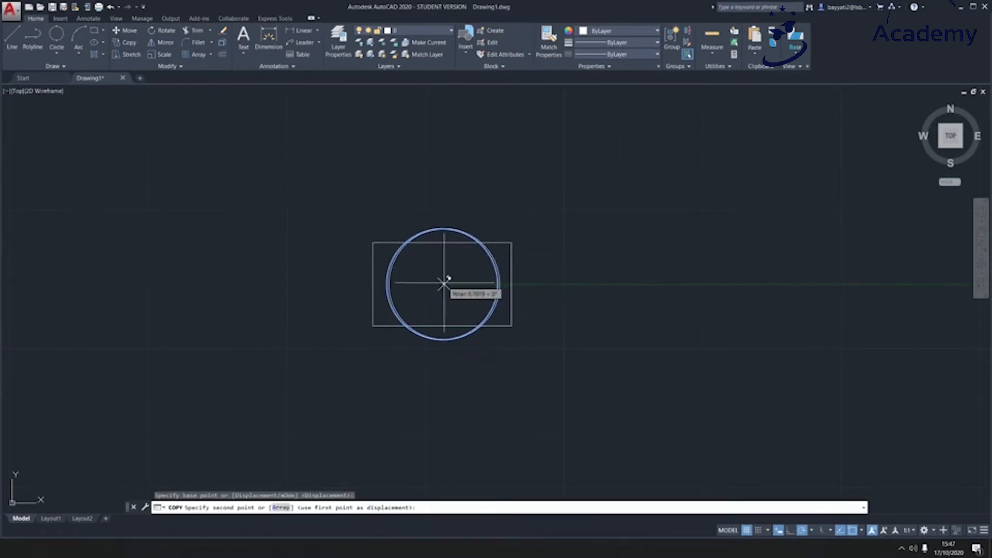
{"action": "left_click", "coordinate": [373, 242]}
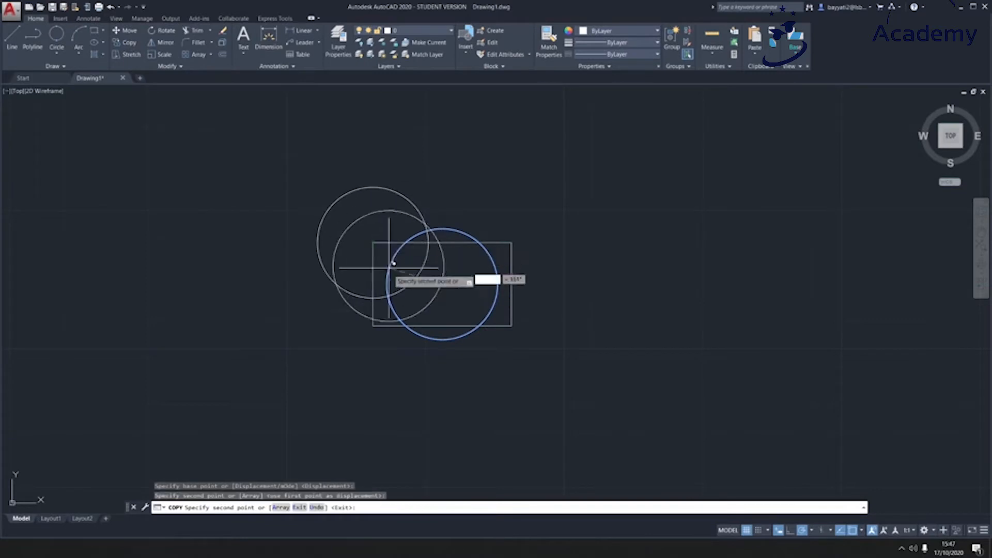
{"action": "left_click", "coordinate": [372, 325]}
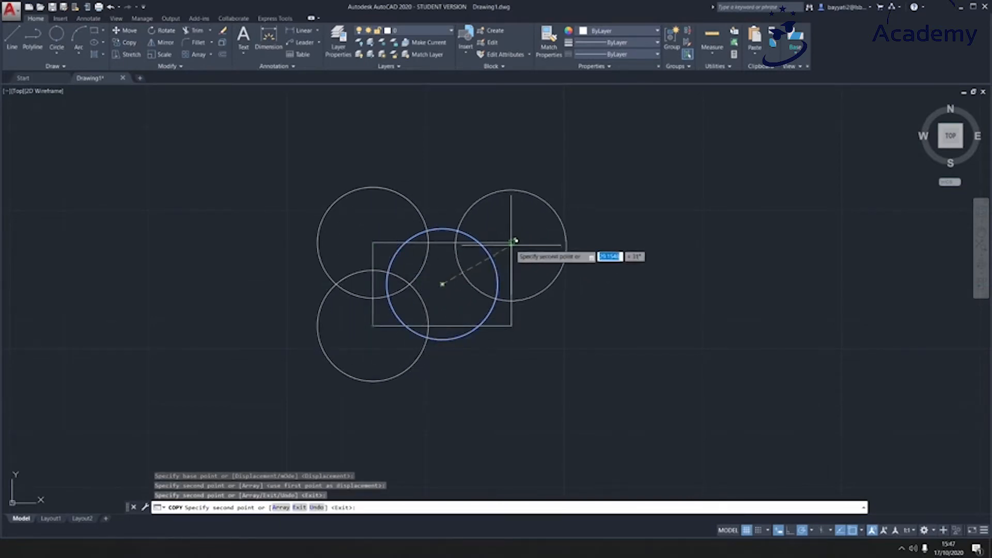
{"action": "left_click", "coordinate": [512, 242]}
{"action": "left_click", "coordinate": [511, 325]}
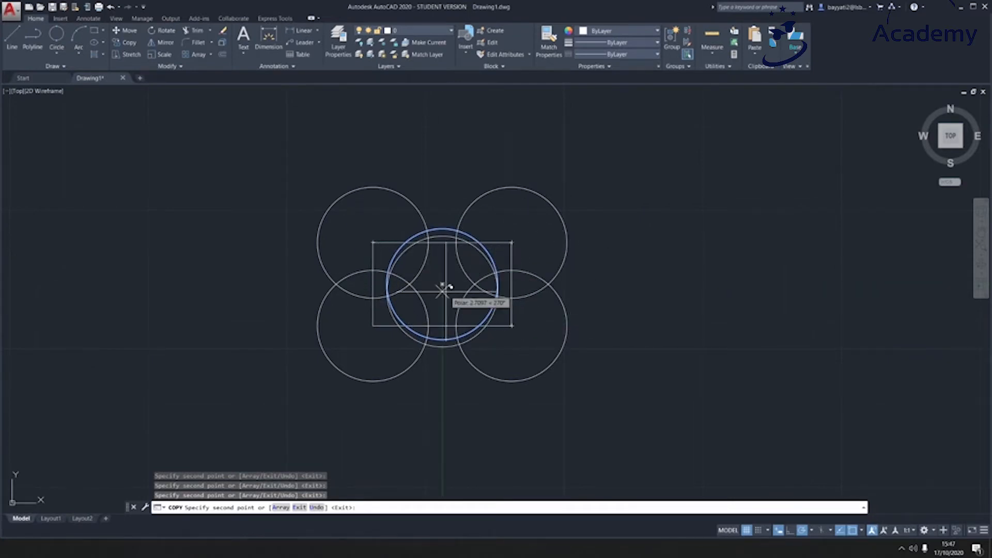
{"action": "key", "text": "Return"}
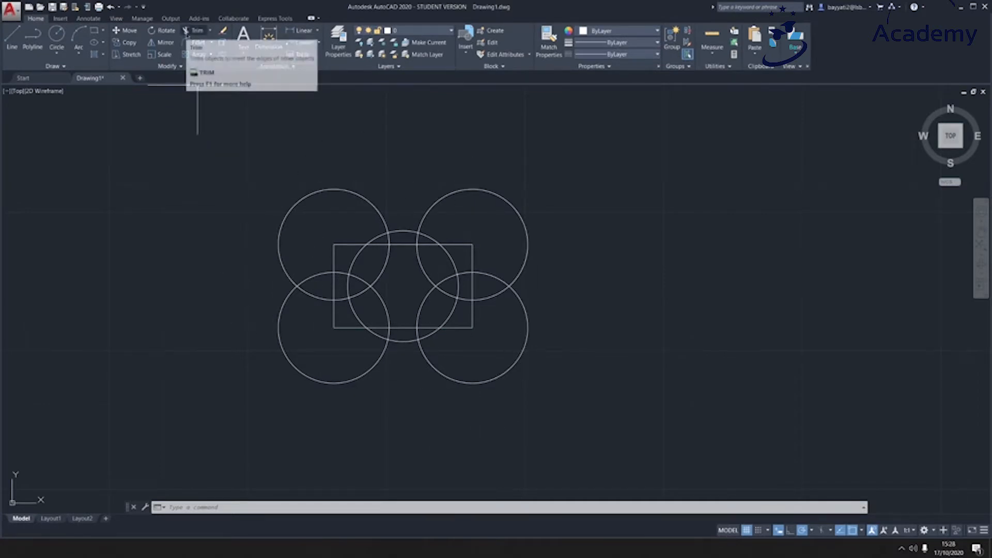
Trim away the circle arcs inside the rectangle's left half, using all objects as cutting edges
{"action": "left_click", "coordinate": [192, 31]}
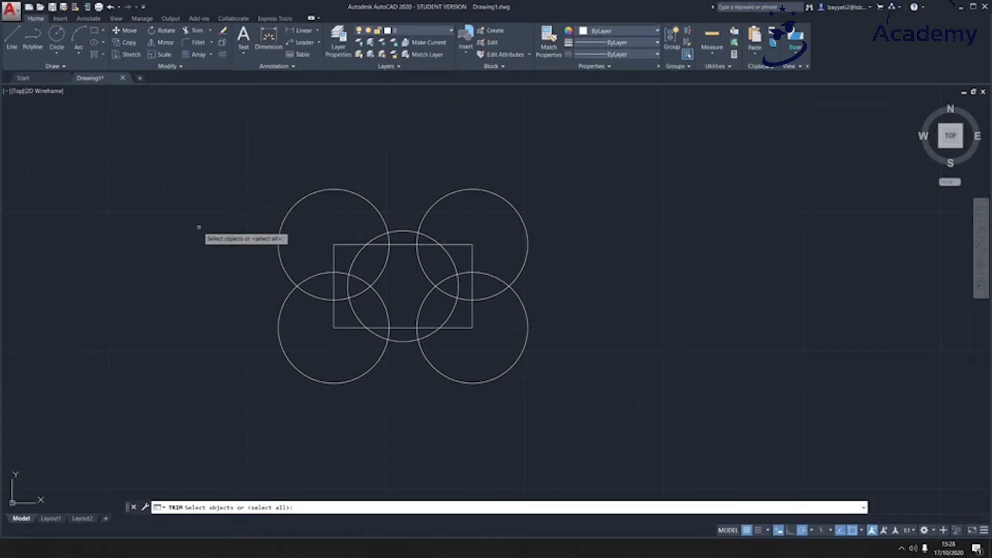
{"action": "key", "text": "Return"}
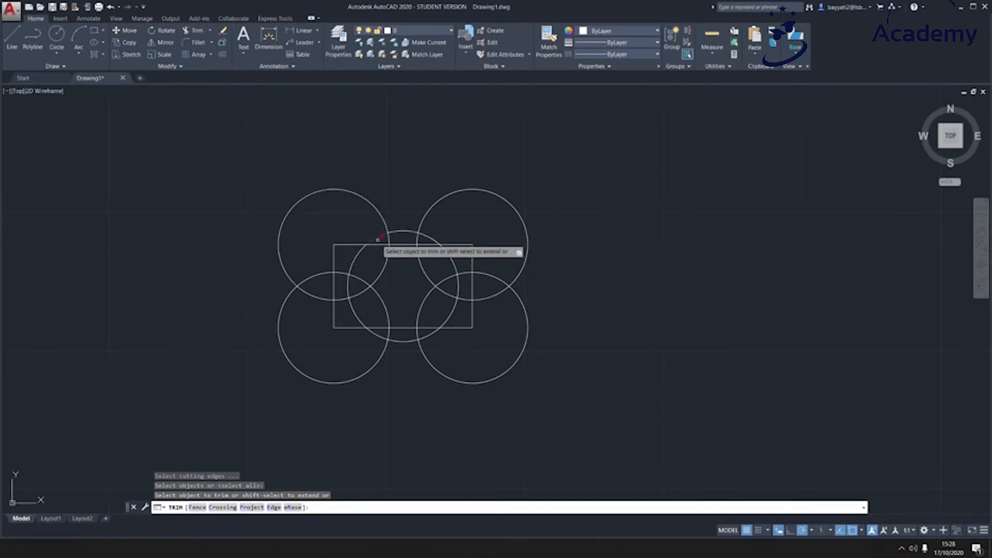
{"action": "left_click", "coordinate": [361, 269]}
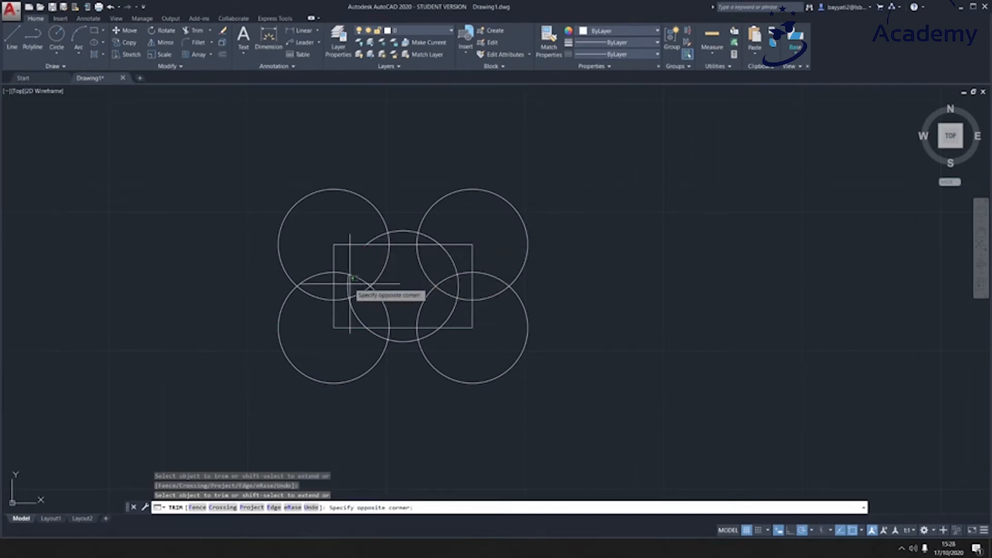
{"action": "left_click", "coordinate": [366, 289]}
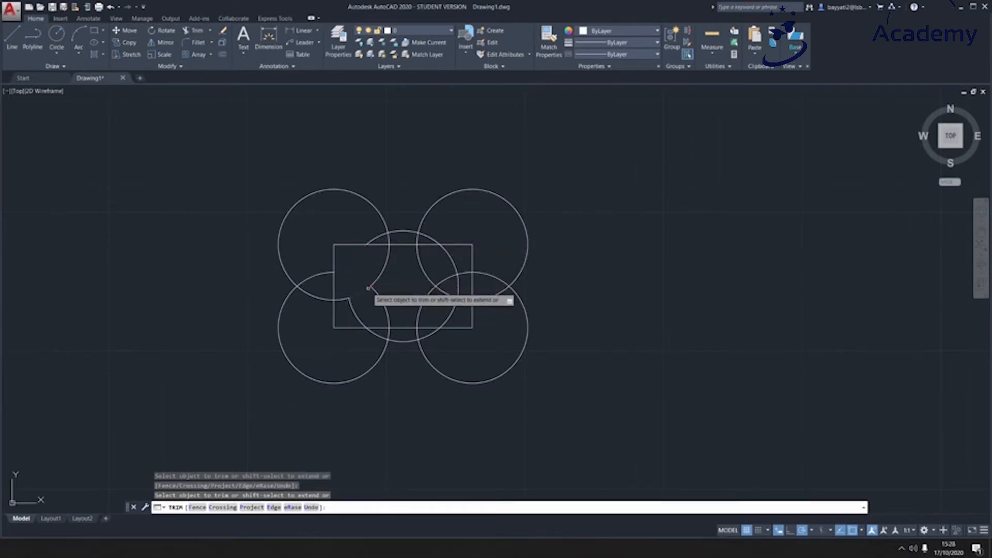
{"action": "left_click", "coordinate": [374, 281]}
{"action": "left_click", "coordinate": [381, 297]}
{"action": "left_click", "coordinate": [379, 298]}
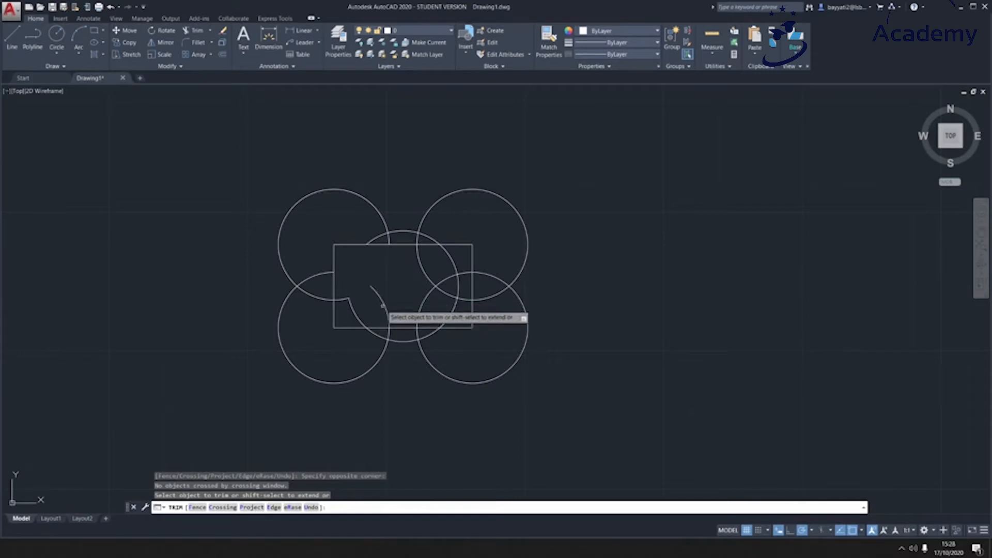
{"action": "left_click", "coordinate": [383, 305]}
{"action": "left_click", "coordinate": [388, 305]}
{"action": "left_click", "coordinate": [355, 313]}
{"action": "left_click", "coordinate": [351, 301]}
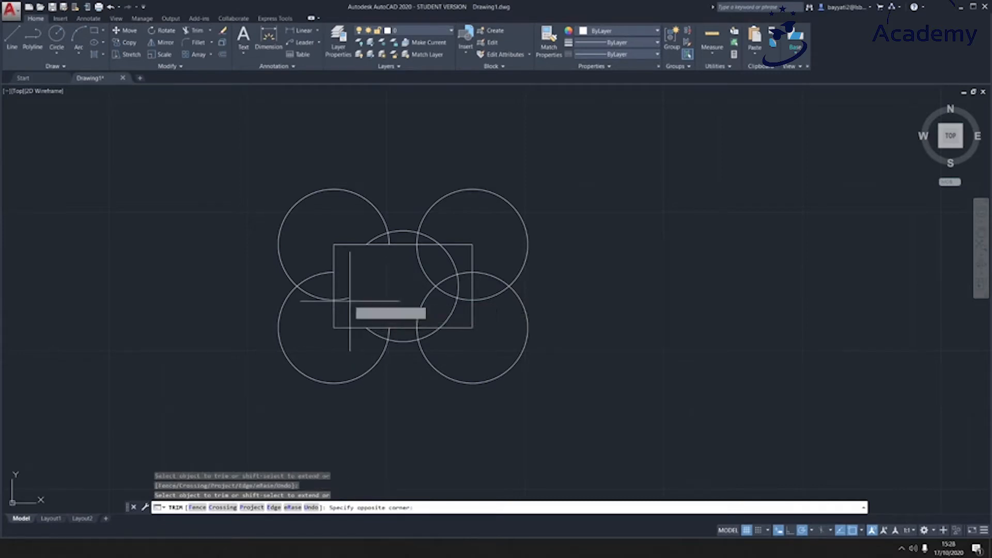
{"action": "left_click", "coordinate": [343, 299]}
Trim the remaining circle arcs inside the rectangle's right half and finish the Trim command
{"action": "left_click", "coordinate": [460, 312]}
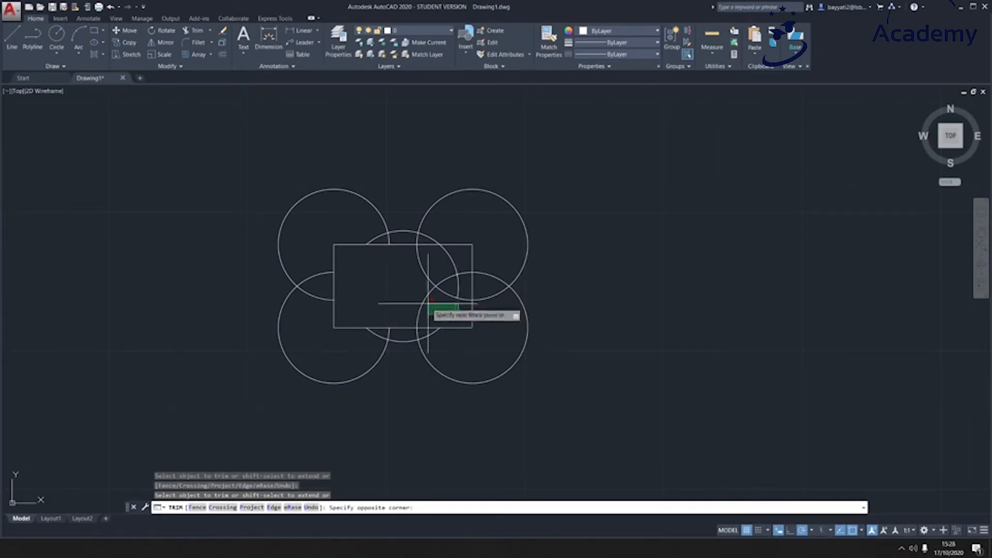
{"action": "left_click", "coordinate": [402, 285]}
{"action": "left_click", "coordinate": [460, 289]}
{"action": "left_click", "coordinate": [446, 267]}
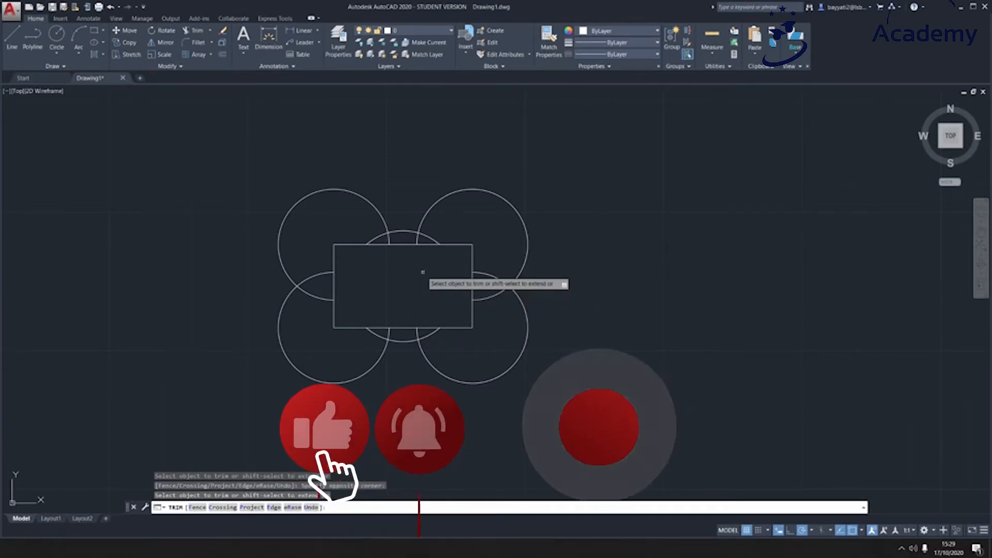
{"action": "key", "text": "Return"}
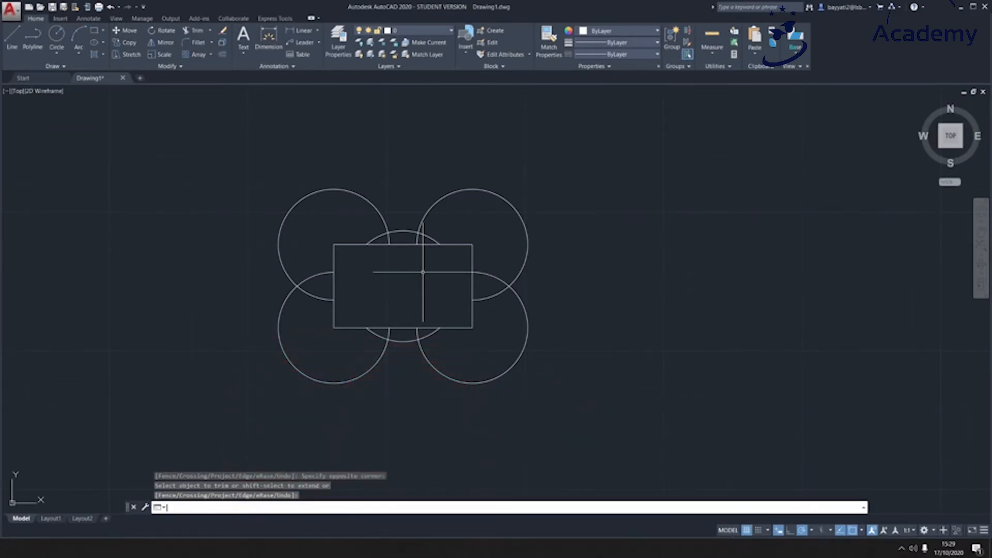
Draw a 50 by 50 square in the empty space beside the rectangle-and-circles figure
{"action": "middle_click_drag", "start_coordinate": [396, 277], "coordinate": [230, 275]}
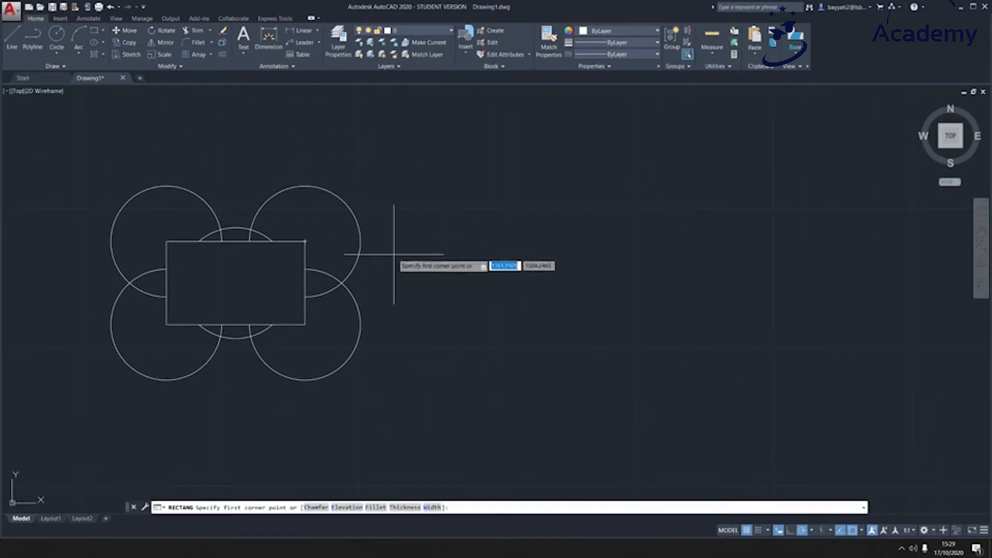
{"action": "left_click", "coordinate": [465, 323]}
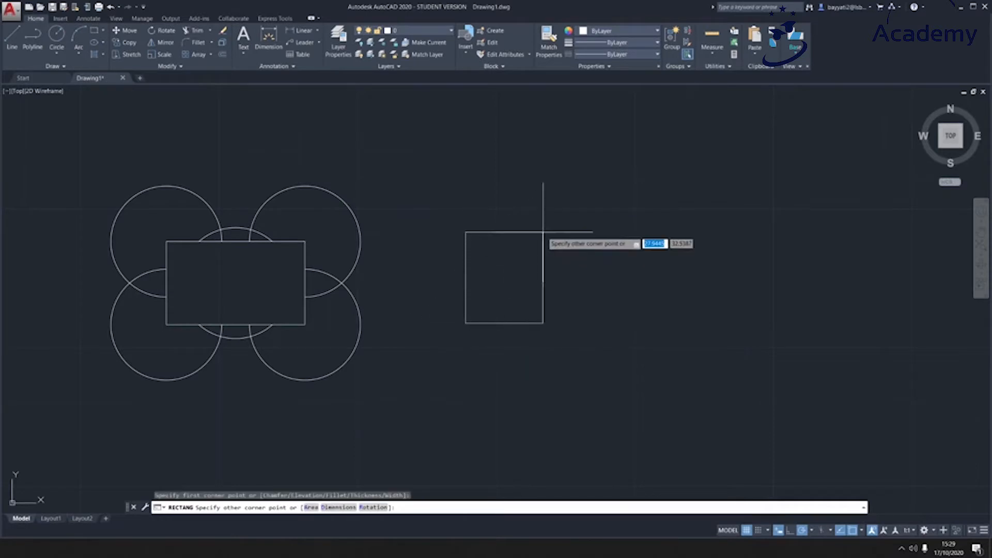
{"action": "type", "text": "50"}
{"action": "key", "text": "Tab"}
{"action": "type", "text": "5"}
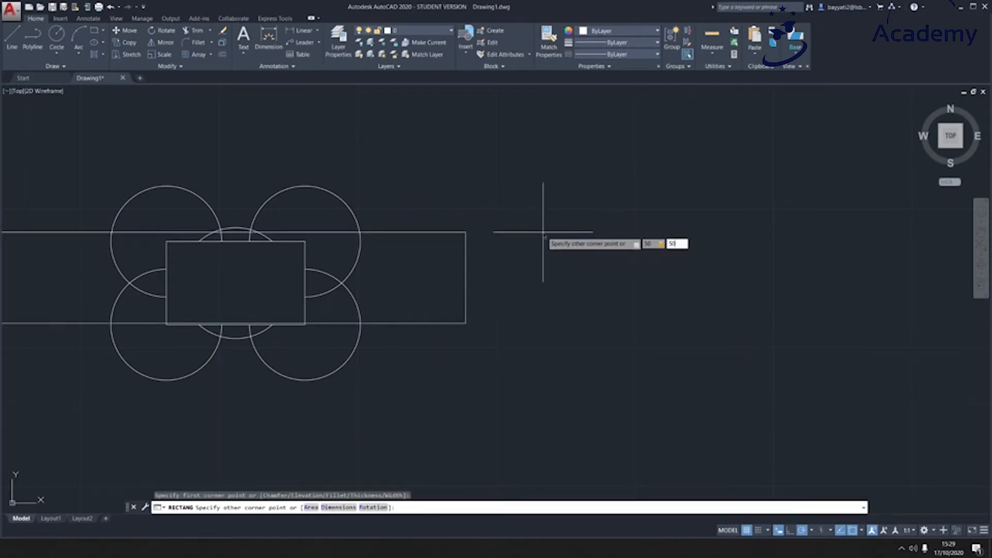
{"action": "type", "text": "0"}
{"action": "key", "text": "Return"}
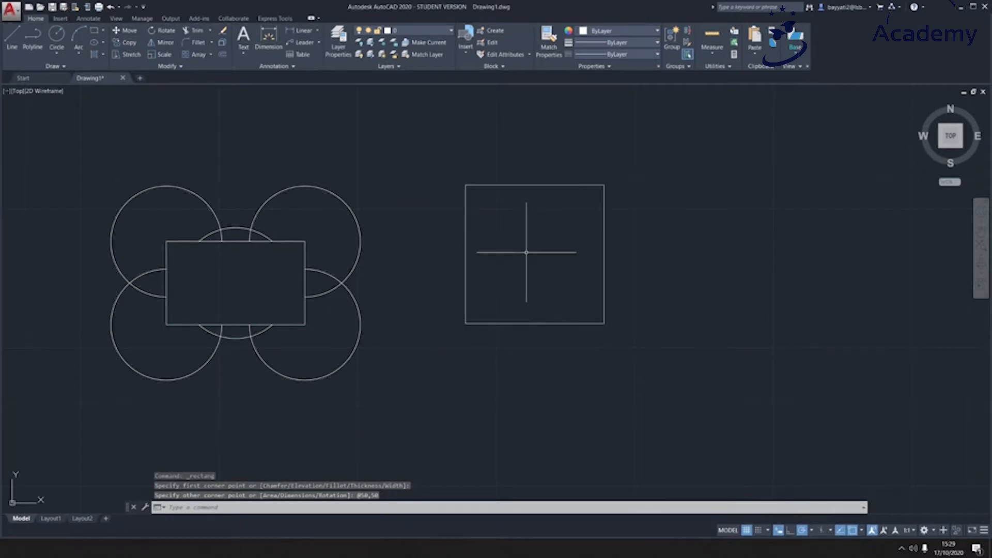
Draw a circle centered on the midpoint of the square's upper edge, with its radius reaching the upper-left corner
{"action": "middle_click_drag", "start_coordinate": [527, 252], "coordinate": [506, 278]}
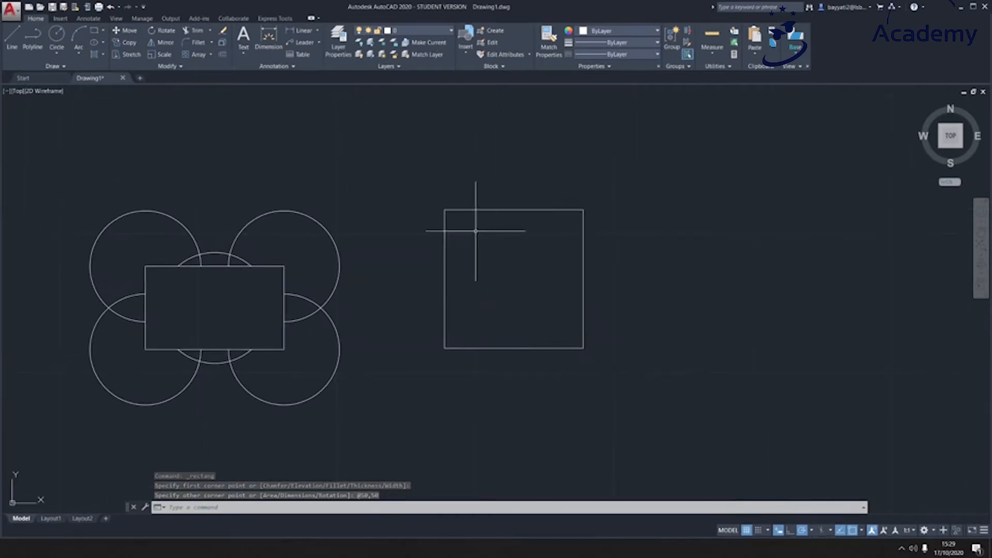
{"action": "left_click", "coordinate": [66, 35]}
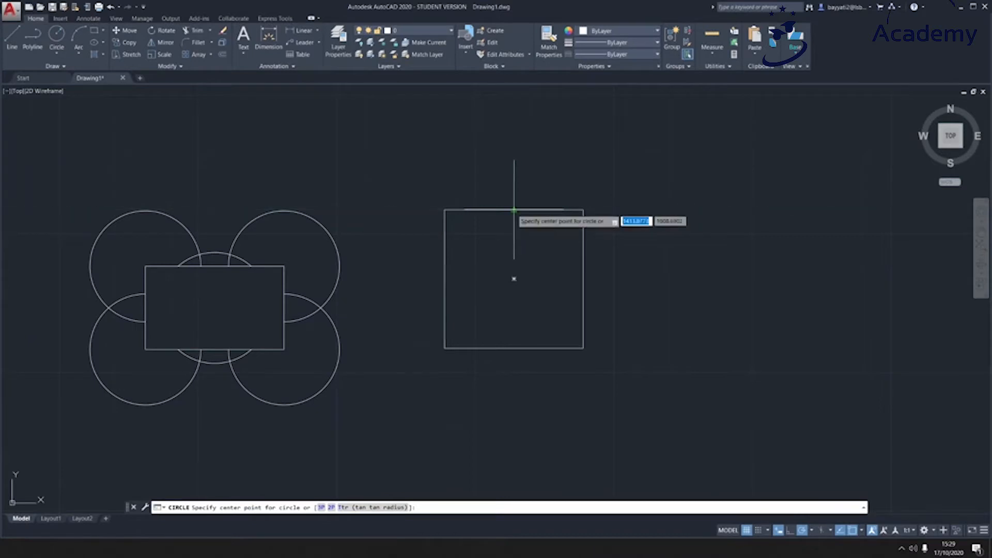
{"action": "left_click", "coordinate": [514, 210]}
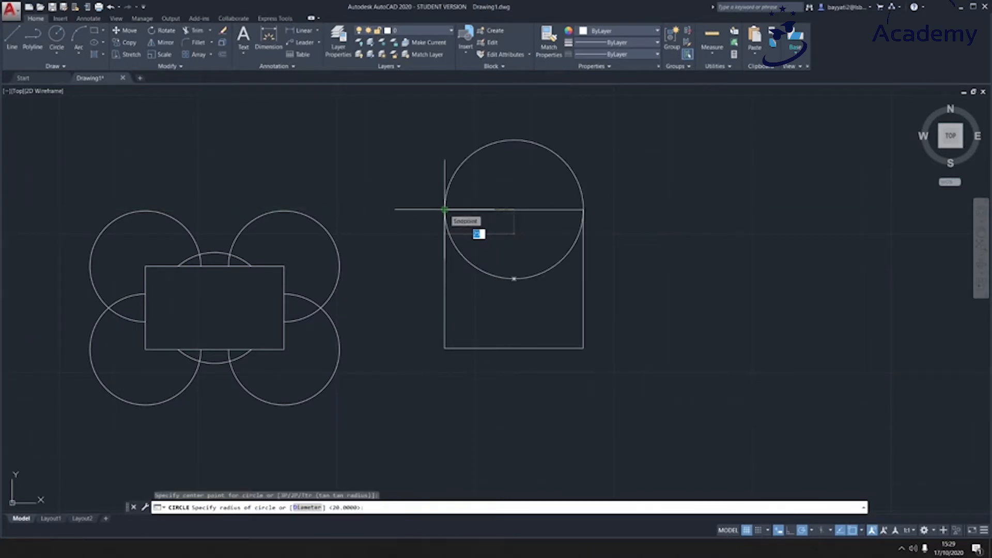
{"action": "left_click", "coordinate": [444, 210]}
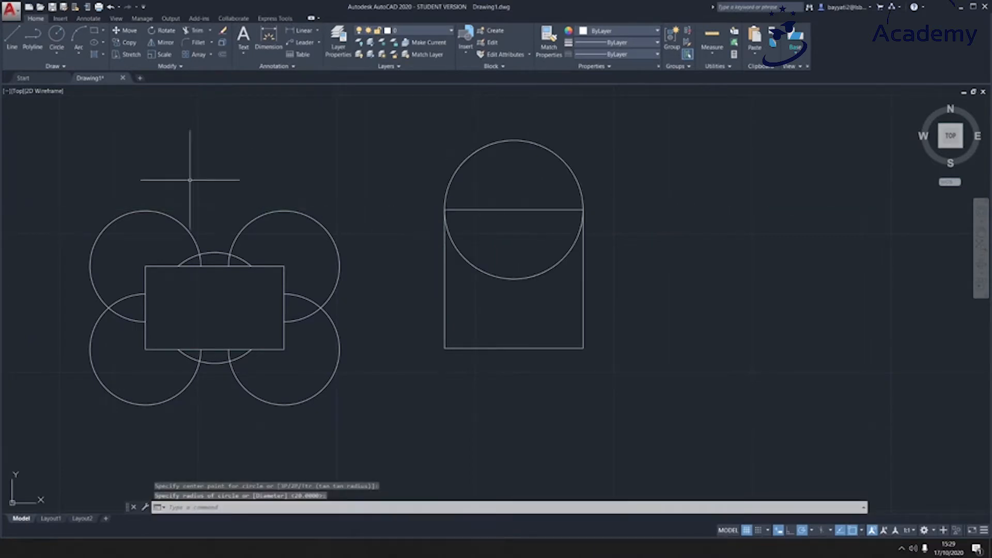
Draw a 2-Point circle whose diameter runs between the square's two lower corners
{"action": "left_click", "coordinate": [53, 56]}
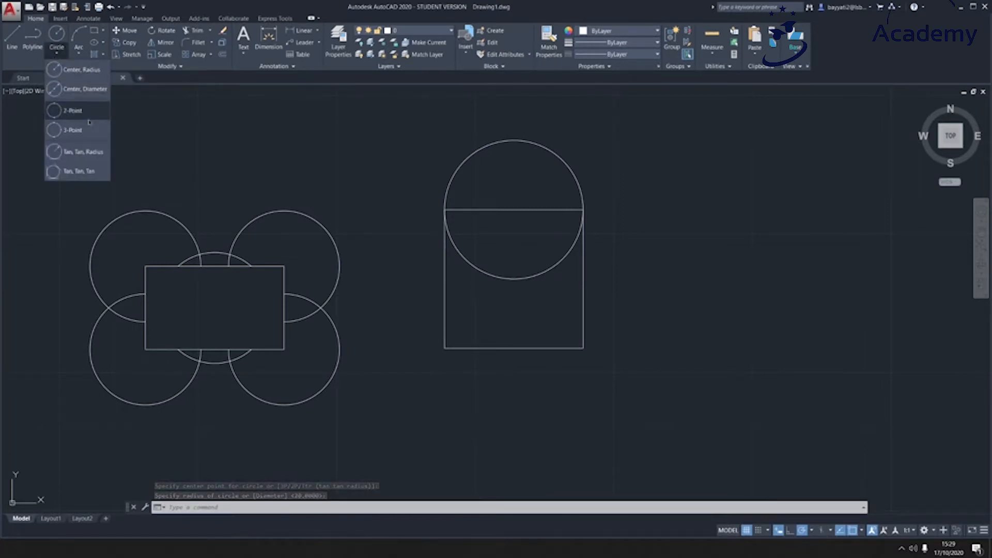
{"action": "left_click", "coordinate": [72, 110]}
{"action": "left_click", "coordinate": [445, 348]}
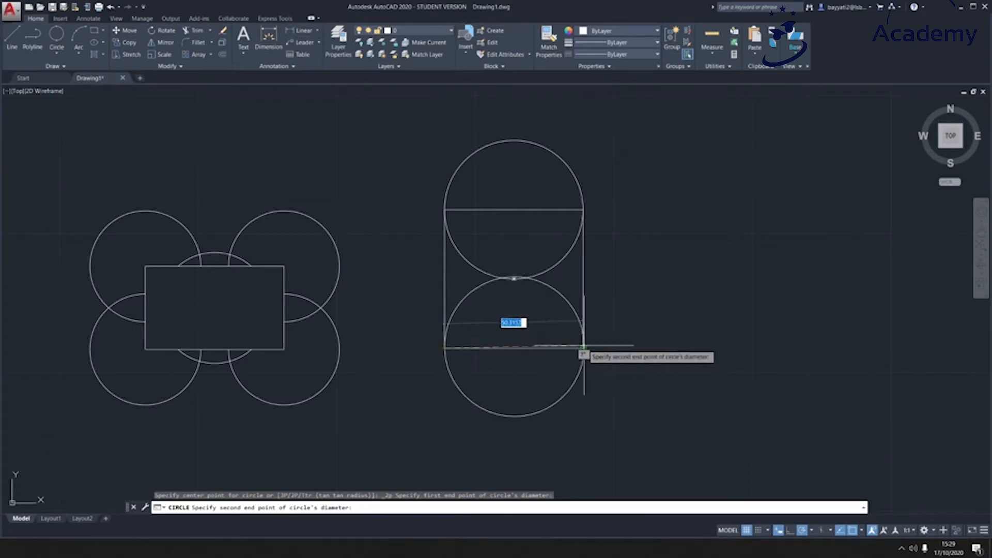
{"action": "left_click", "coordinate": [582, 348]}
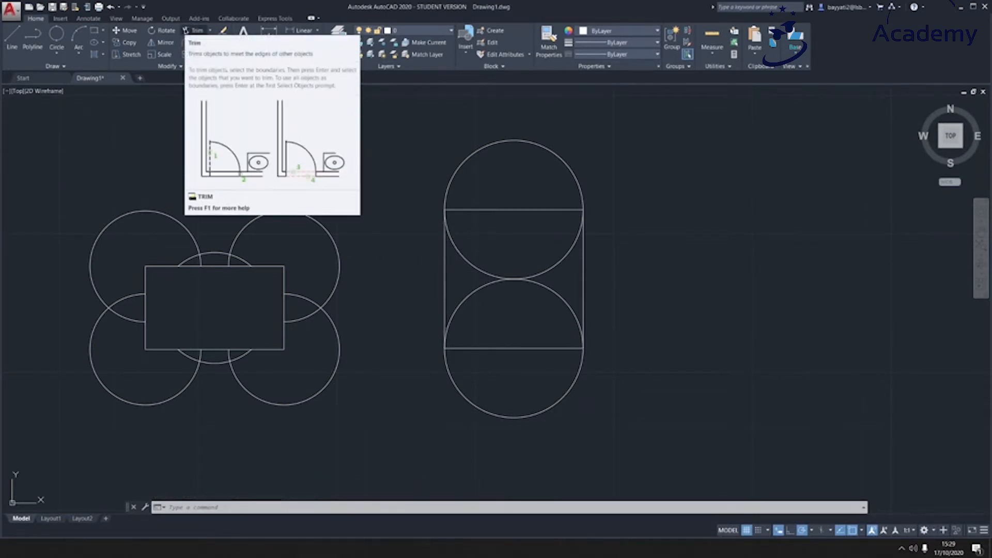
Trim away the square's upper edge and the upper circle's outer half, using all objects as cutting edges
{"action": "left_click", "coordinate": [187, 37]}
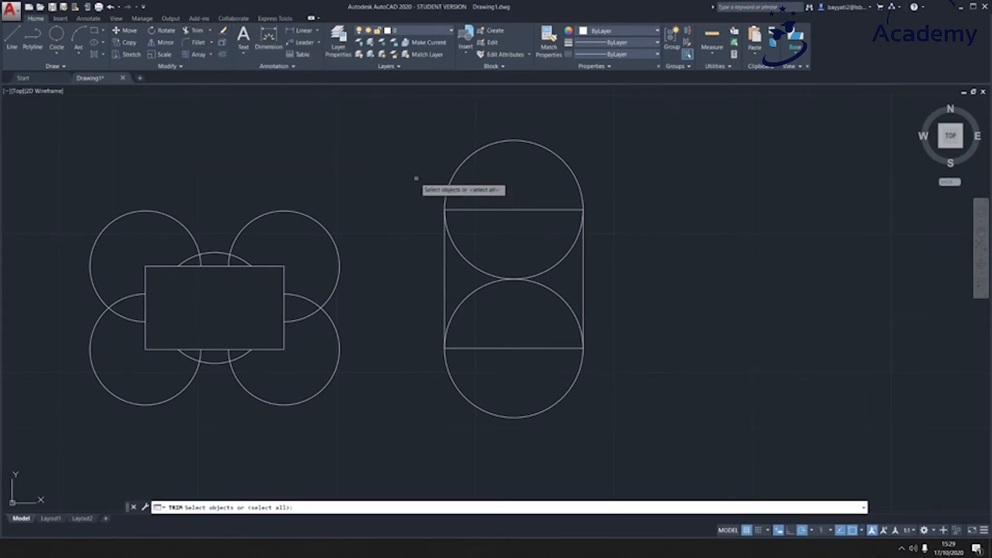
{"action": "key", "text": "Return"}
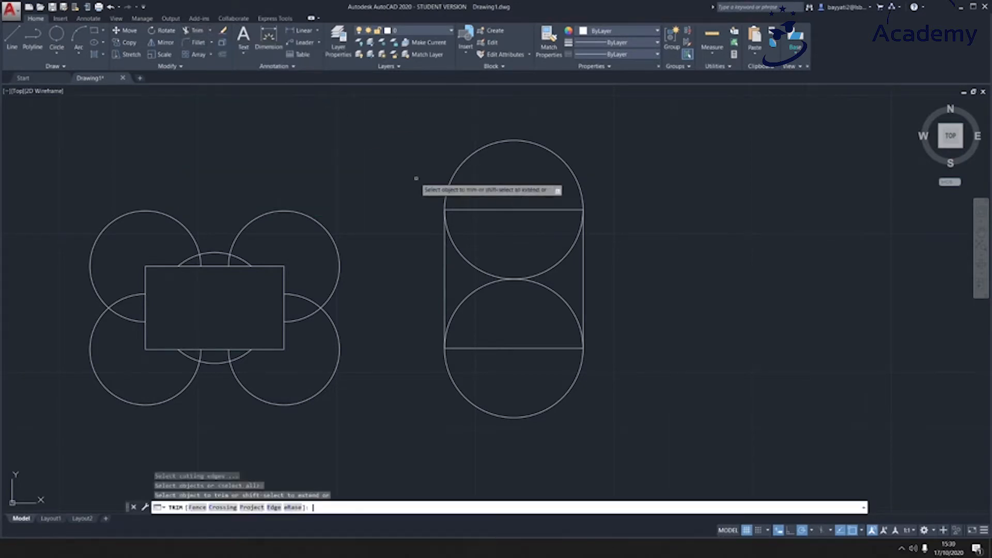
{"action": "left_click", "coordinate": [498, 219]}
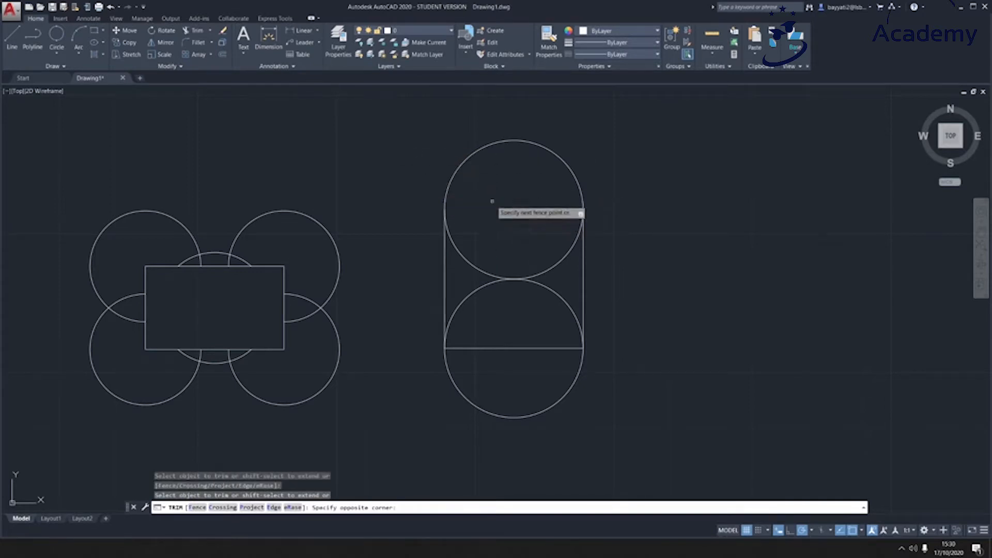
{"action": "left_click", "coordinate": [454, 166]}
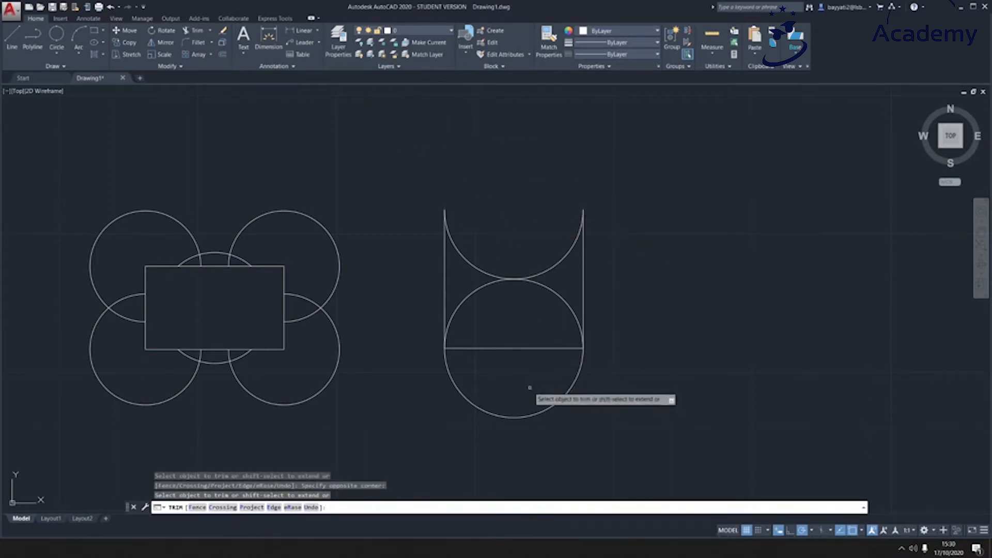
Trim away the lower circle's outer half and the square's lower edge, and finish the Trim command
{"action": "left_click", "coordinate": [515, 418]}
{"action": "left_click", "coordinate": [499, 355]}
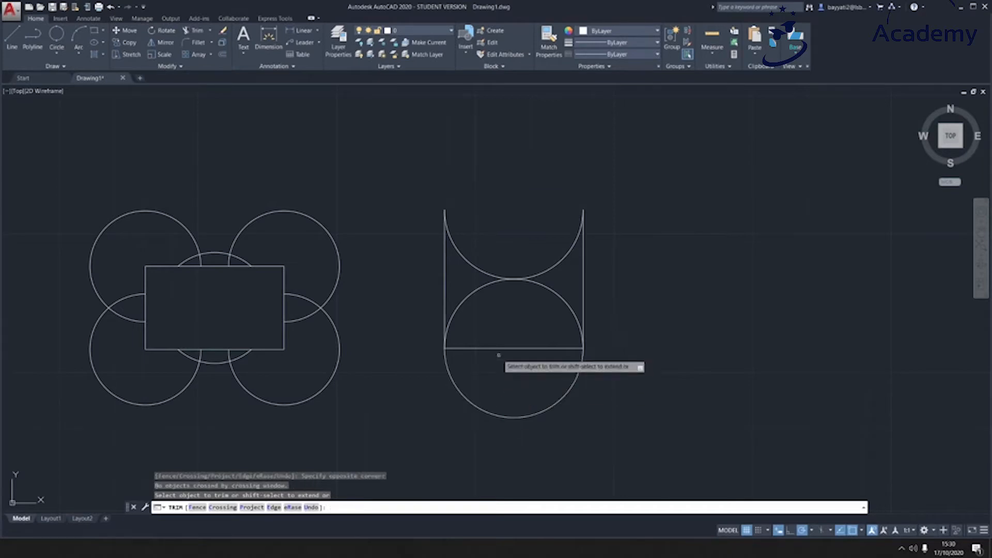
{"action": "left_click", "coordinate": [480, 416]}
{"action": "left_click", "coordinate": [469, 394]}
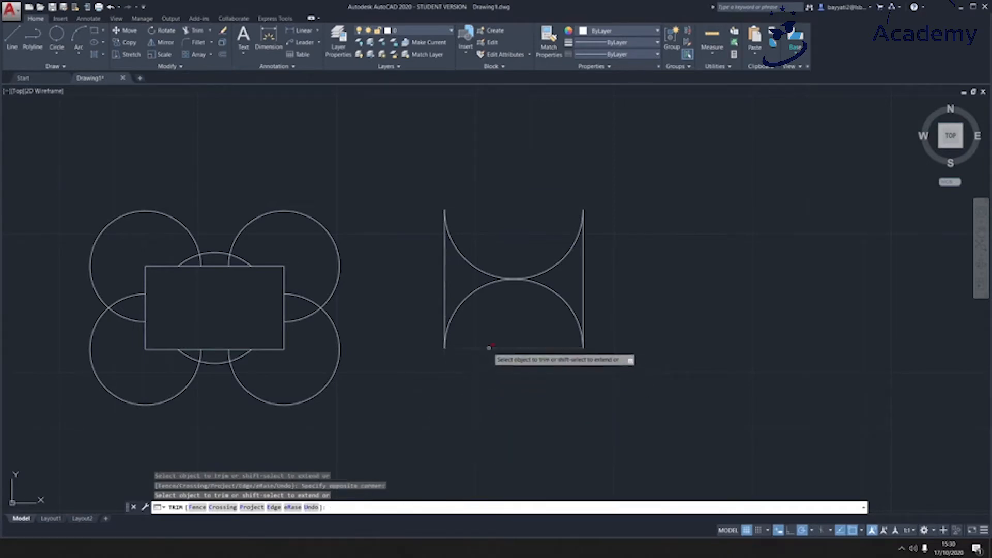
{"action": "left_click", "coordinate": [489, 348]}
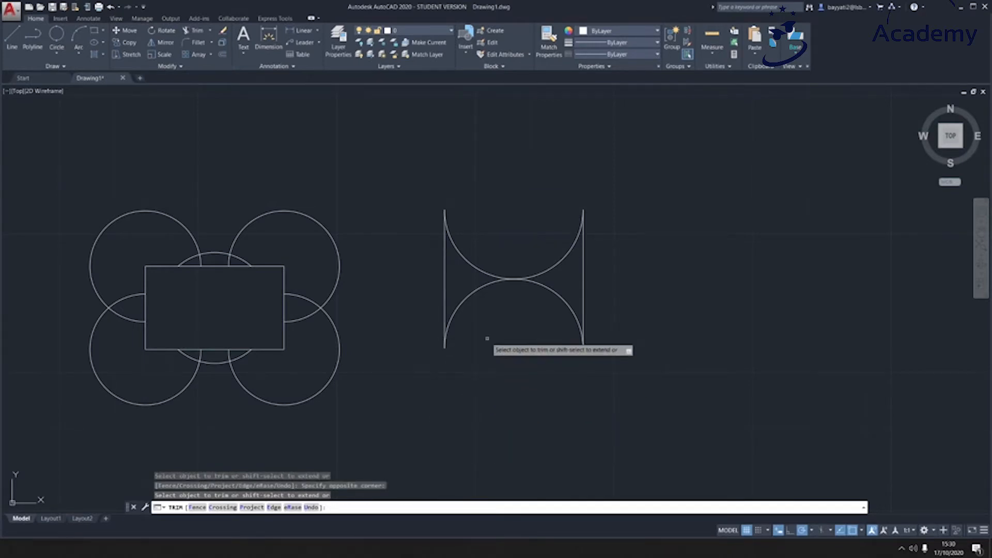
{"action": "key", "text": "Return"}
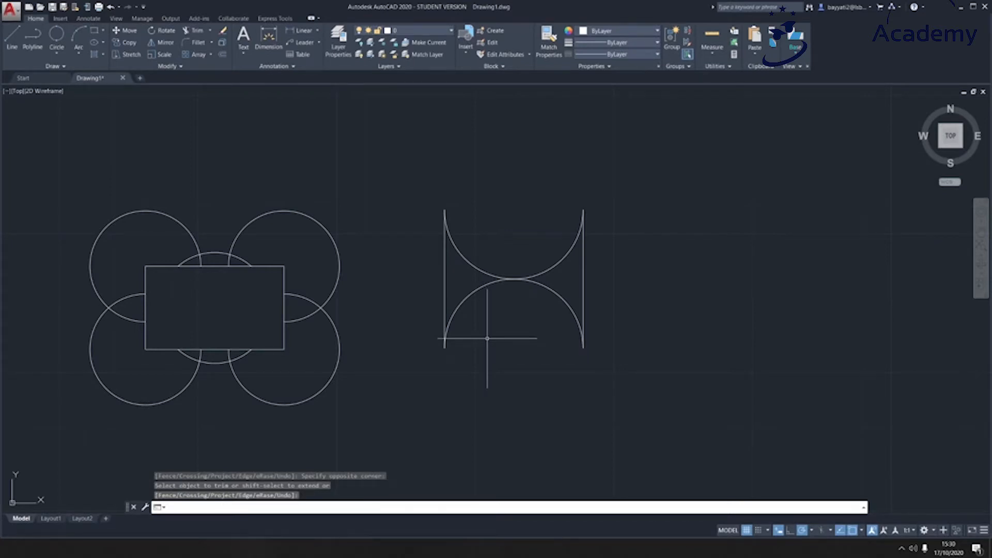
{"action": "key", "text": "Escape"}
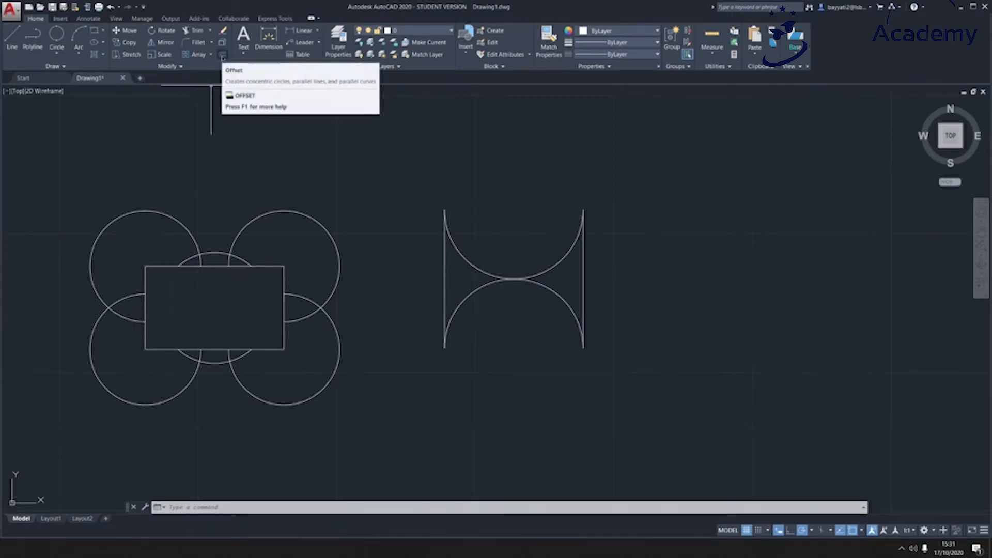
Offset the rectangle between the four corner circles inward by a distance of 5
{"action": "left_click", "coordinate": [222, 55]}
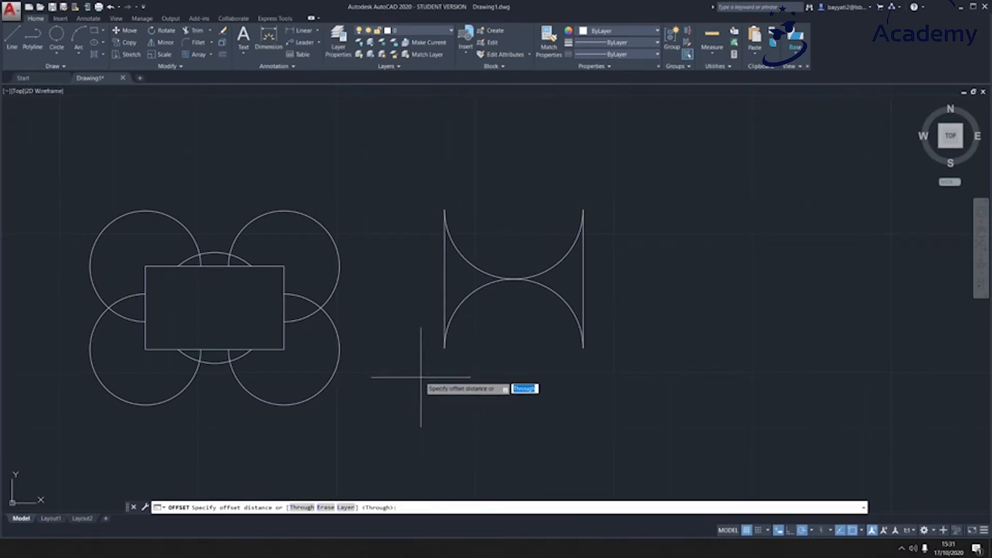
{"action": "type", "text": "5"}
{"action": "key", "text": "Return"}
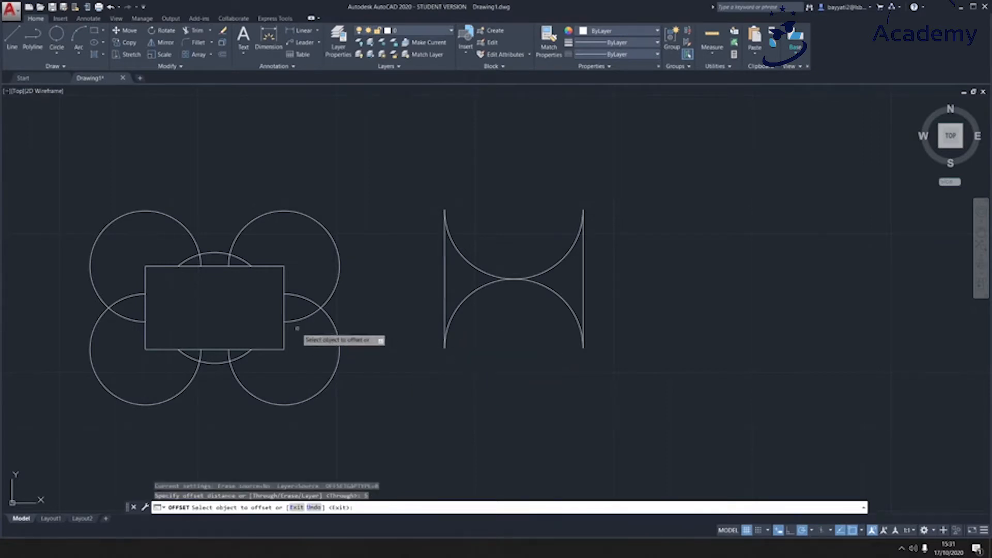
{"action": "left_click", "coordinate": [283, 311]}
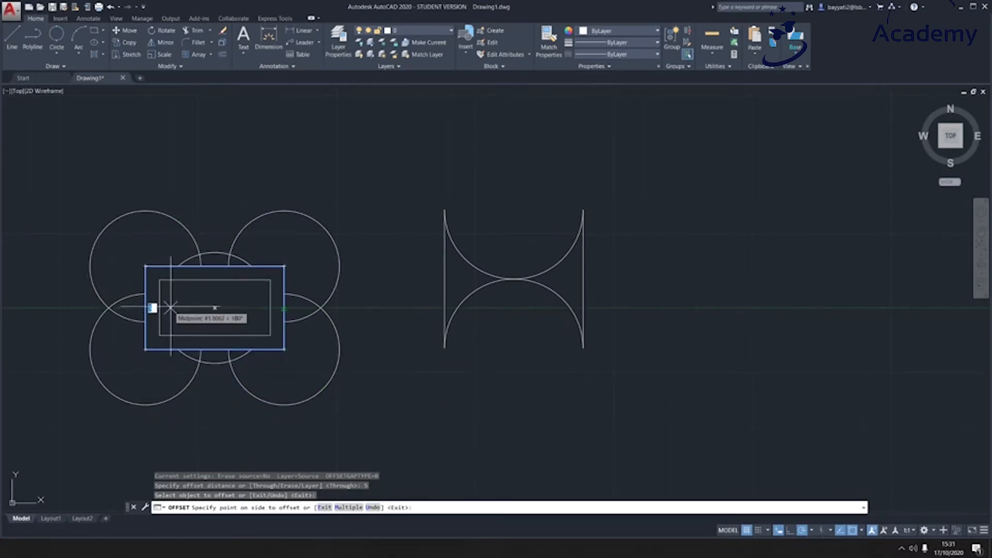
{"action": "left_click", "coordinate": [153, 302]}
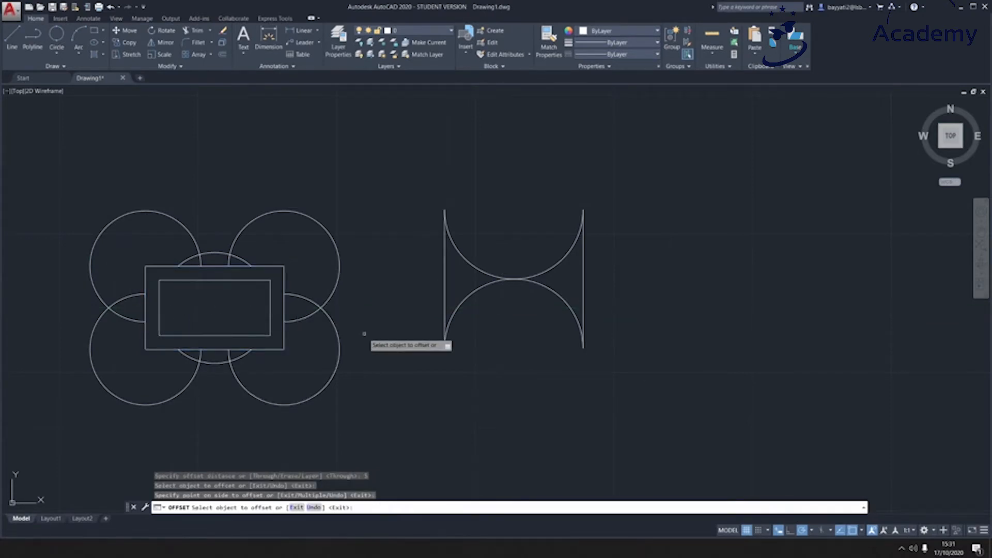
{"action": "key", "text": "Return"}
Draw another 50 by 50 square in the empty space to the right of the trimmed two-arc shape
{"action": "mouse_move", "coordinate": [411, 347]}
{"action": "middle_mouse_down"}
{"action": "mouse_move", "coordinate": [238, 346]}
{"action": "mouse_move", "coordinate": [317, 358]}
{"action": "mouse_move", "coordinate": [272, 362]}
{"action": "middle_mouse_up"}
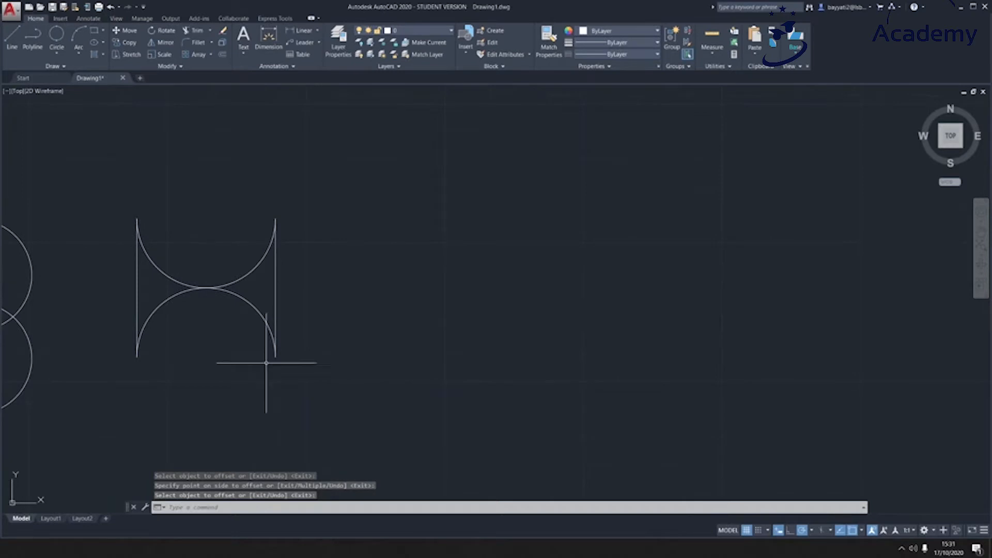
{"action": "left_click", "coordinate": [94, 31]}
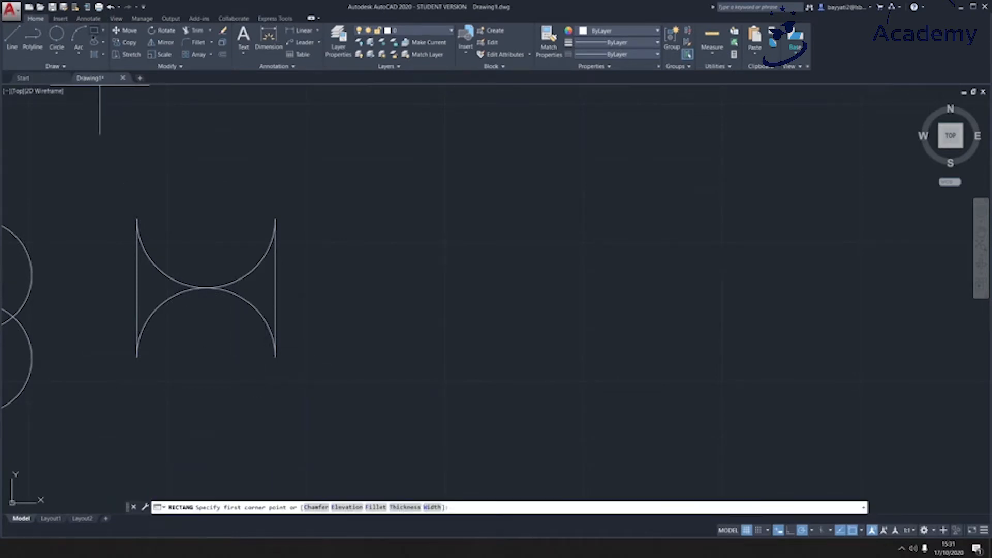
{"action": "left_click", "coordinate": [383, 362]}
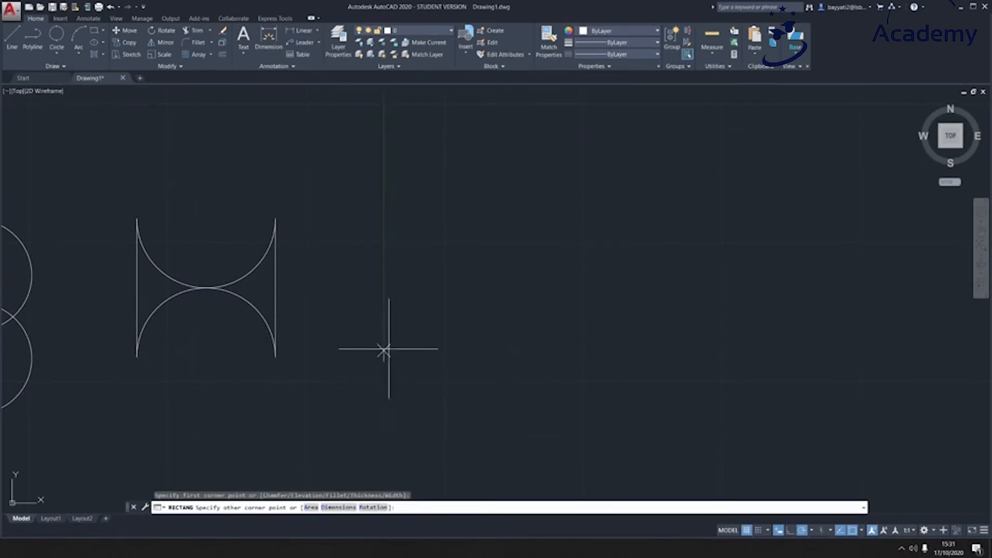
{"action": "type", "text": "50"}
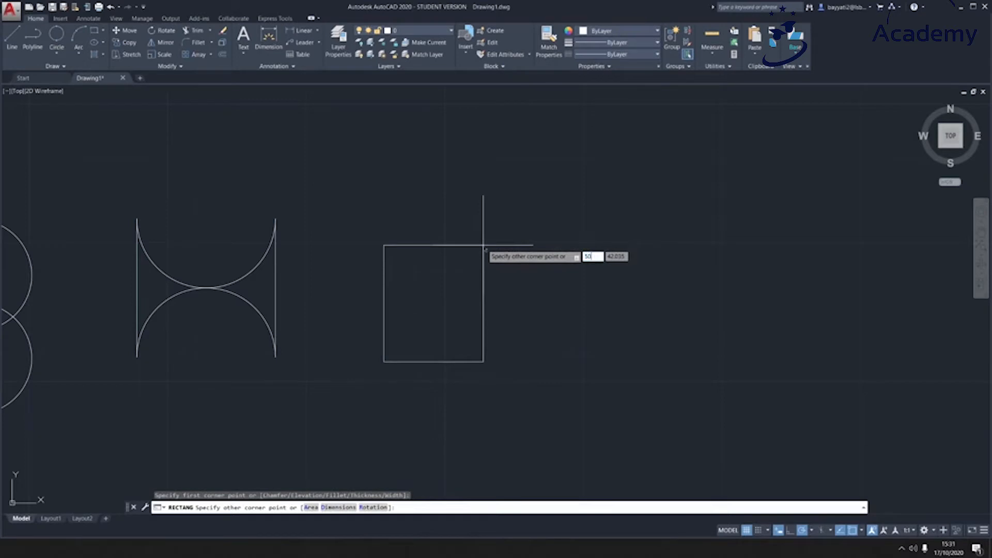
{"action": "key", "text": "Tab"}
{"action": "key", "text": "Return"}
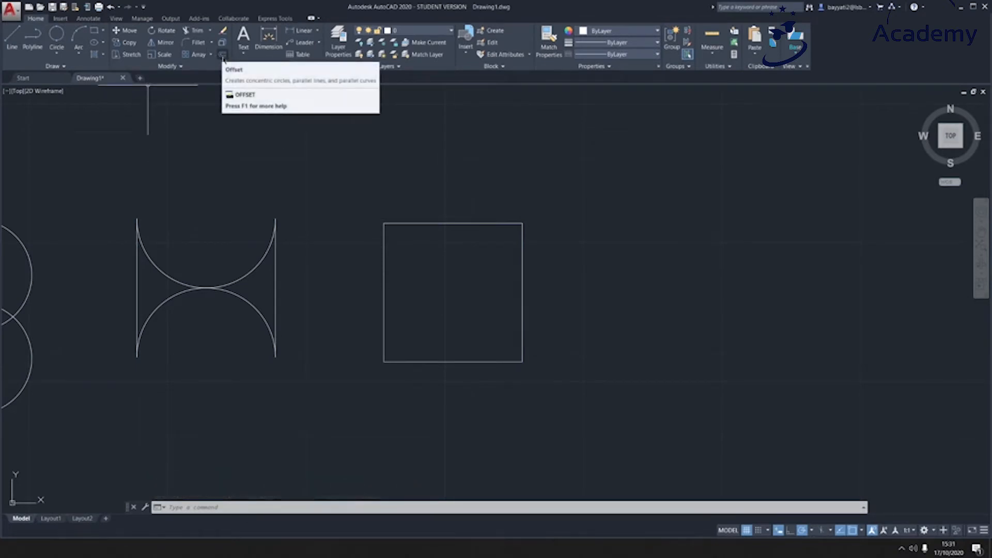
Offset the new square outward by a distance of 5
{"action": "left_click", "coordinate": [223, 56]}
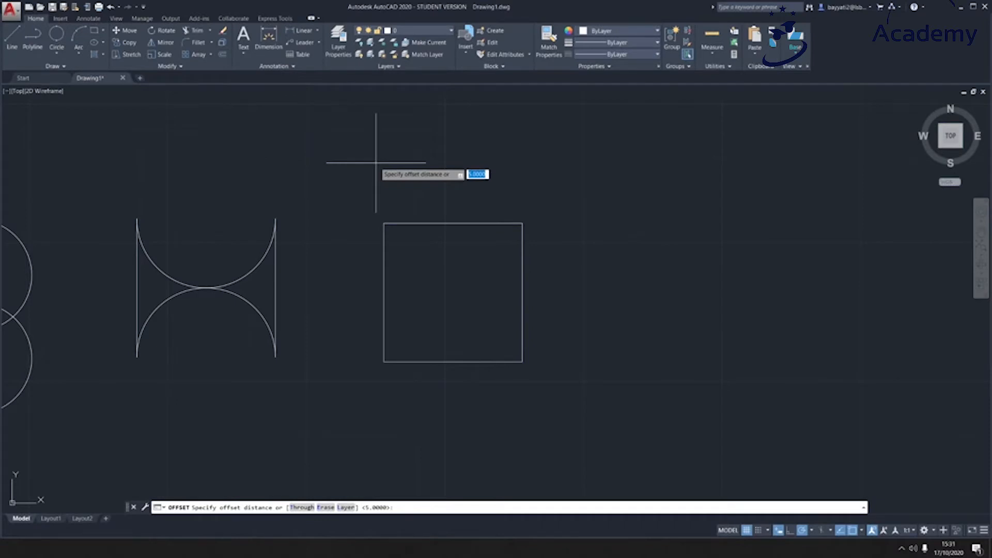
{"action": "type", "text": "5"}
{"action": "key", "text": "Return"}
{"action": "left_click", "coordinate": [407, 223]}
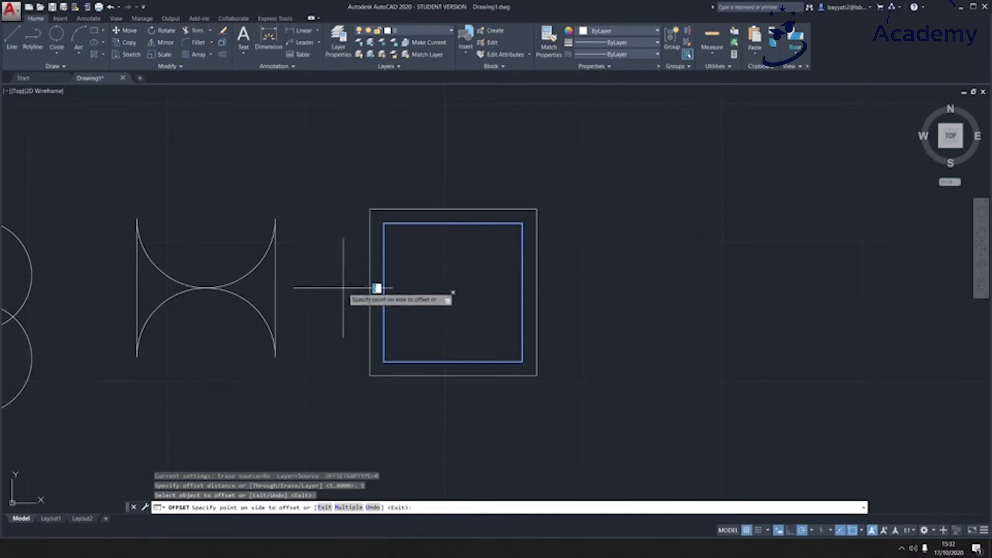
{"action": "left_click", "coordinate": [377, 315]}
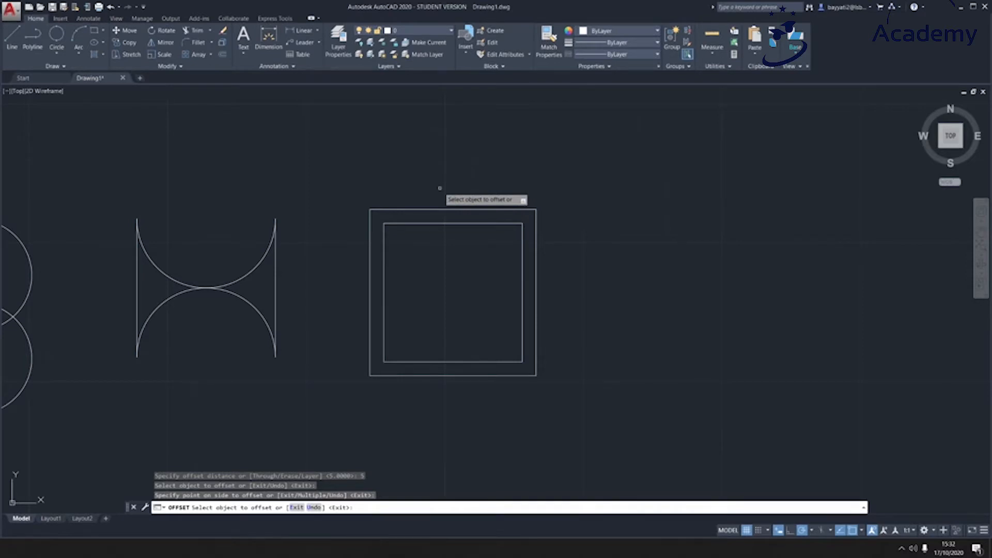
{"action": "key", "text": "Return"}
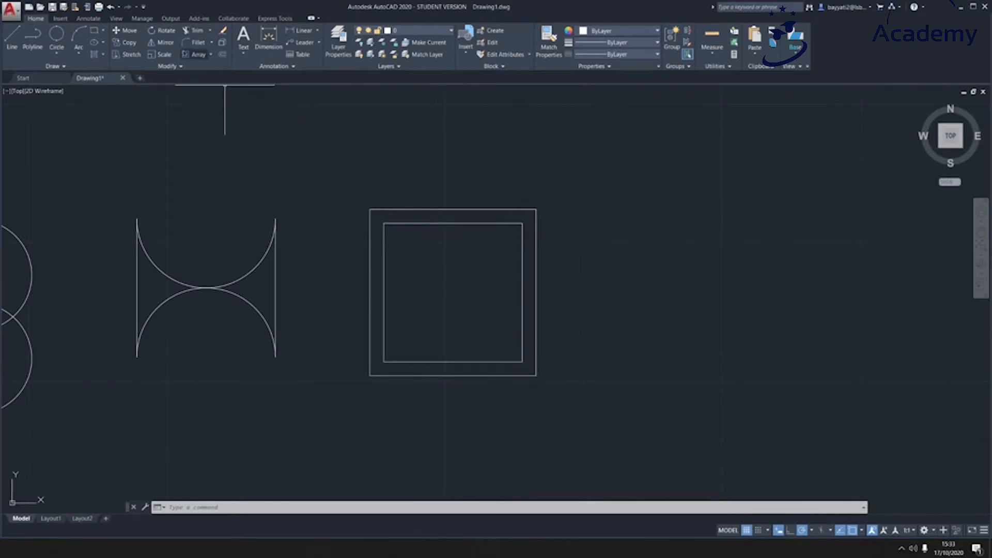
Fillet the upper-left corner of the inner square with a radius of 5
{"action": "left_click", "coordinate": [192, 44]}
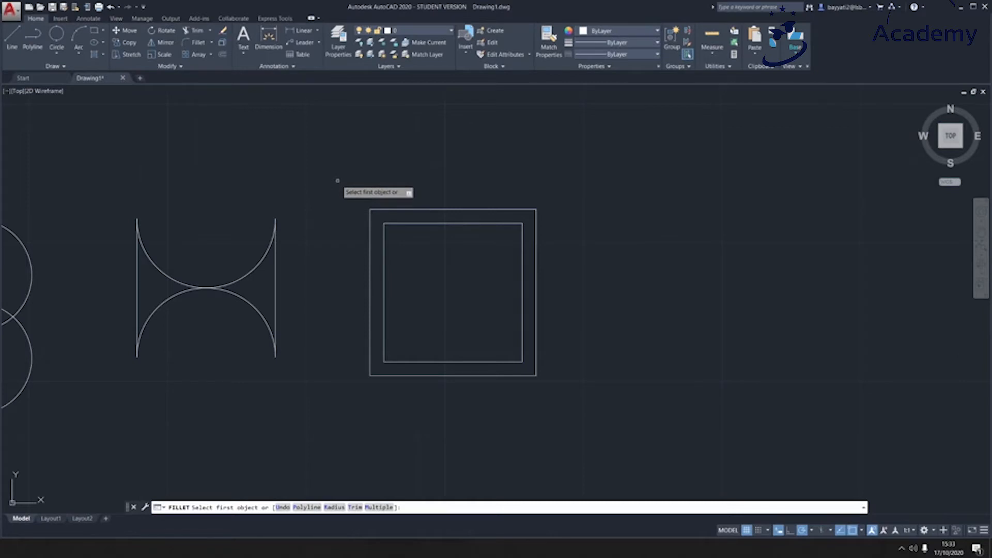
{"action": "type", "text": "r"}
{"action": "key", "text": "Return"}
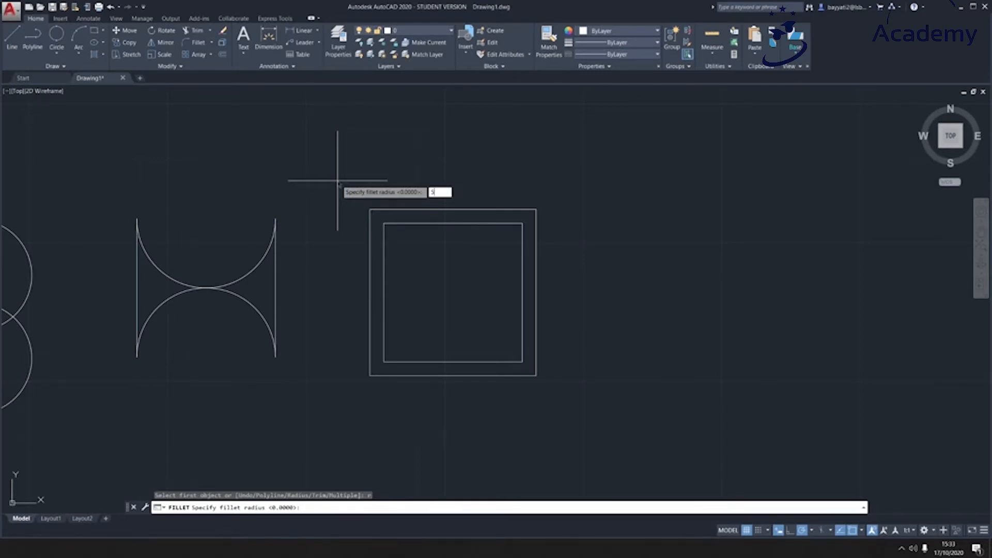
{"action": "key", "text": "Return"}
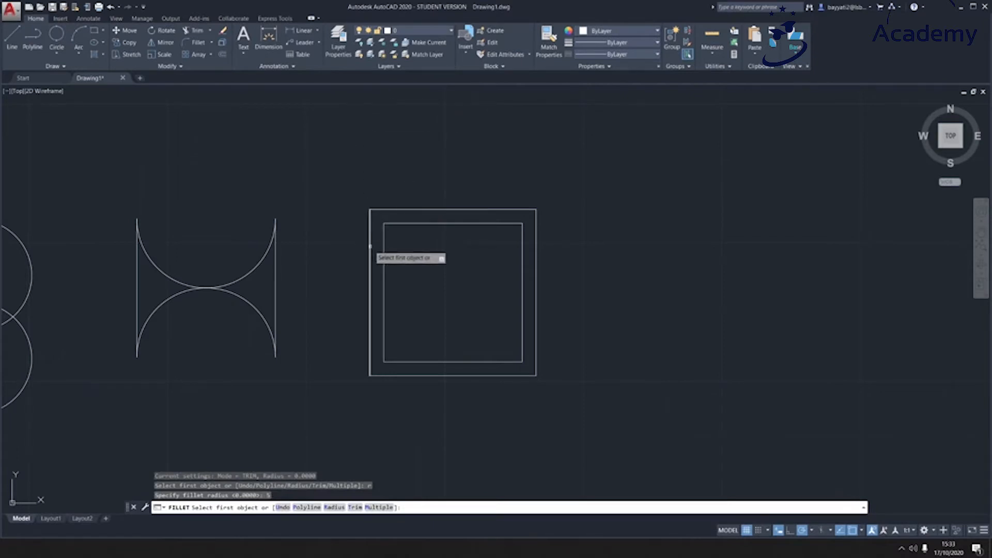
{"action": "left_click", "coordinate": [383, 284]}
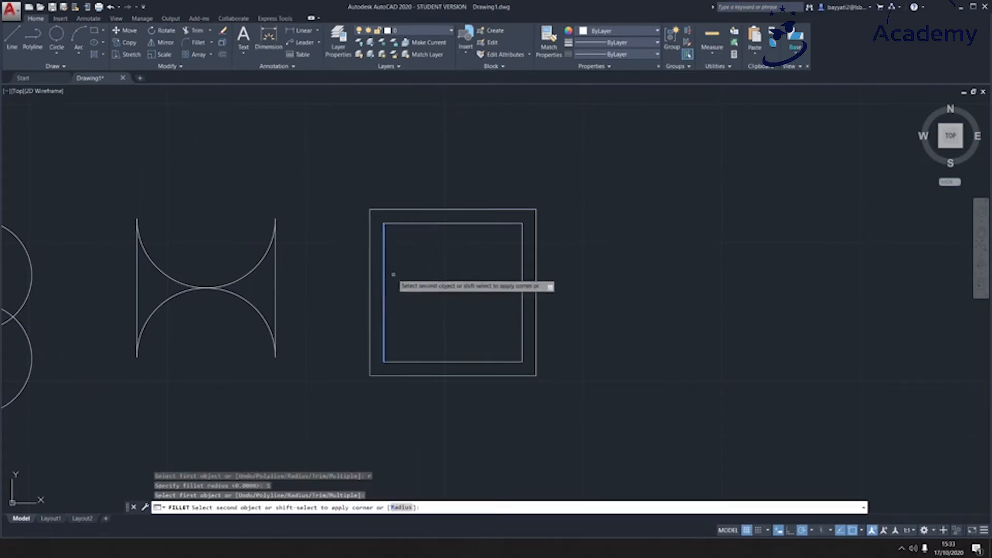
{"action": "left_click", "coordinate": [413, 224]}
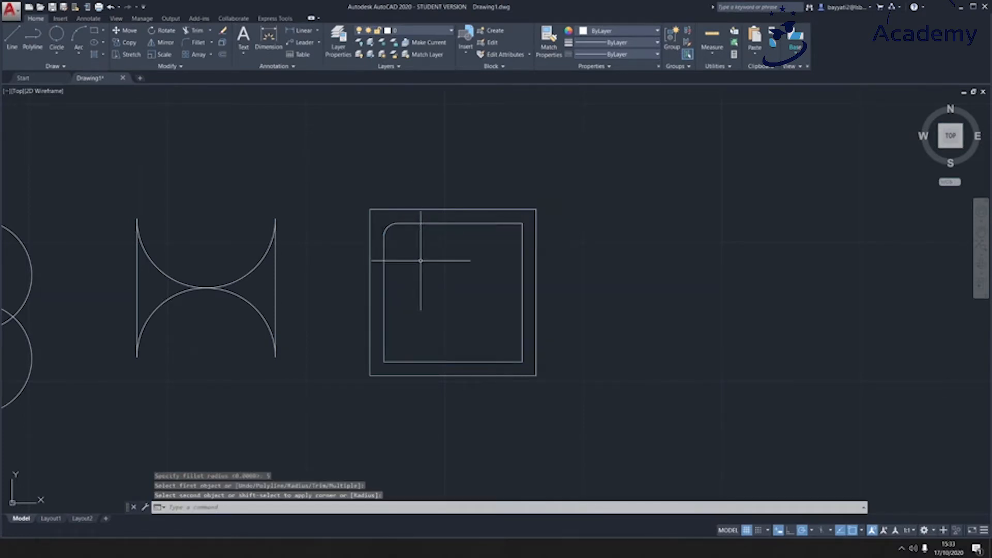
Draw a 50 by 30 rectangle in the empty space to the right of the nested squares
{"action": "middle_click_drag", "start_coordinate": [421, 287], "coordinate": [337, 283]}
{"action": "left_click", "coordinate": [94, 30]}
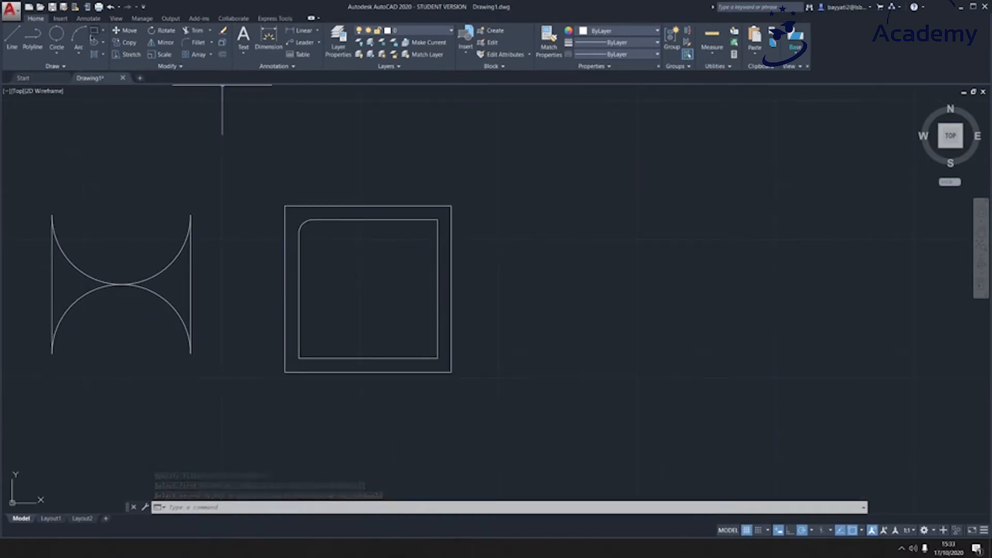
{"action": "middle_click_drag", "start_coordinate": [367, 287], "coordinate": [151, 275]}
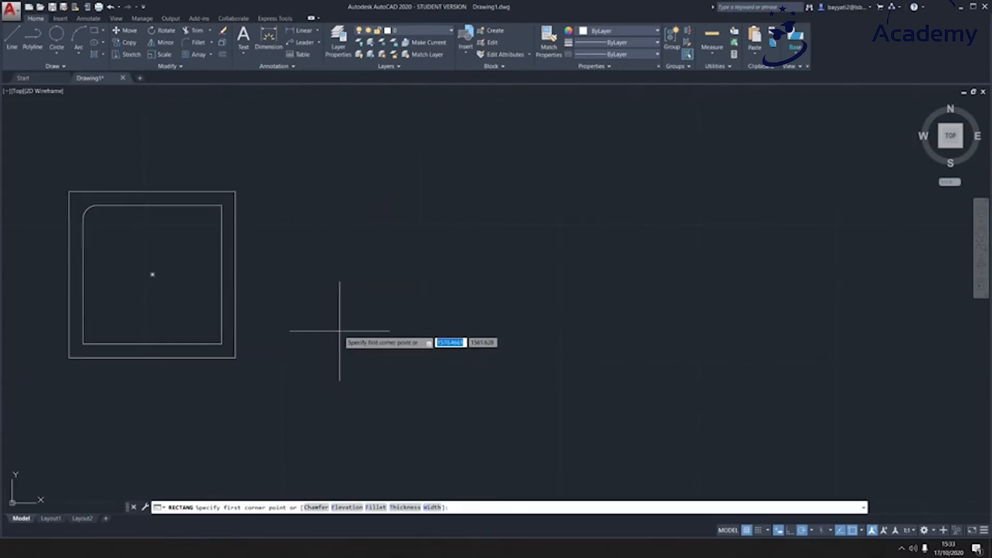
{"action": "left_click", "coordinate": [336, 332]}
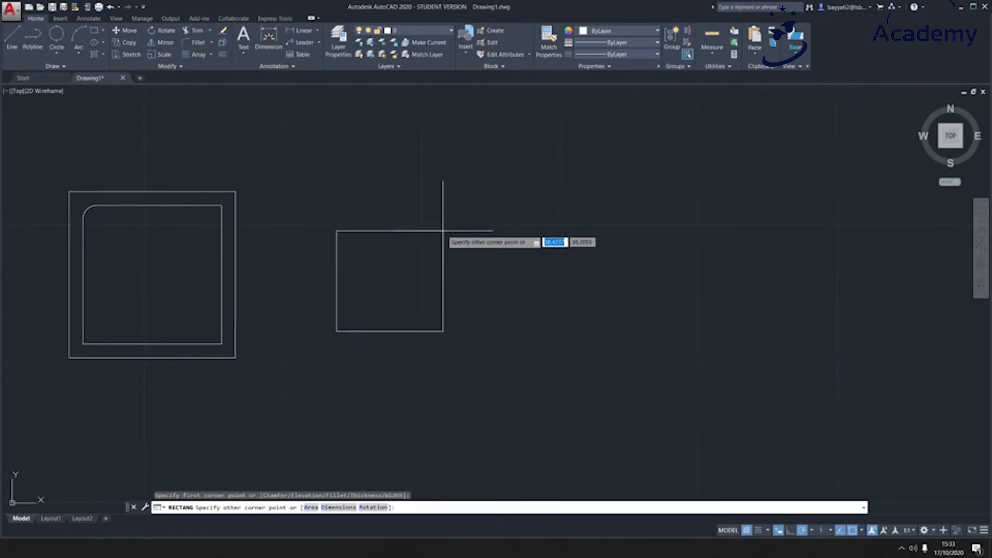
{"action": "type", "text": "50"}
{"action": "key", "text": "Tab"}
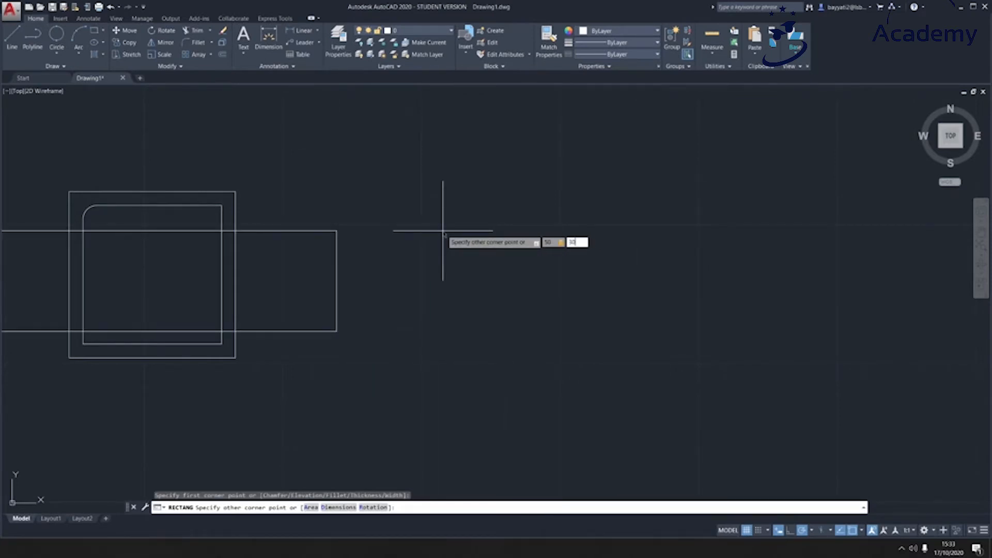
{"action": "type", "text": "30"}
{"action": "key", "text": "Return"}
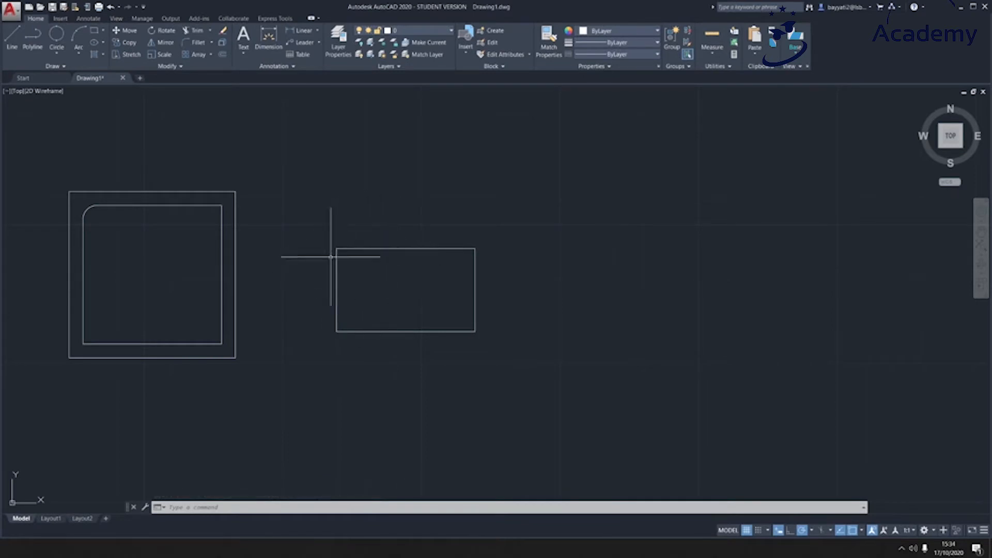
Fillet the lower-left corner of the 50 by 30 rectangle with a radius of 5
{"action": "left_click", "coordinate": [194, 43]}
{"action": "type", "text": "r"}
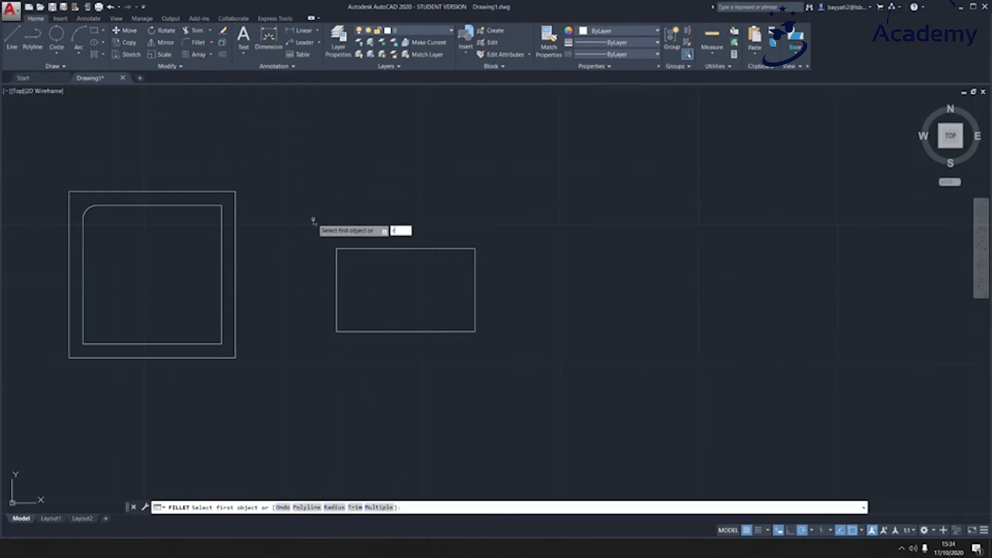
{"action": "key", "text": "Return"}
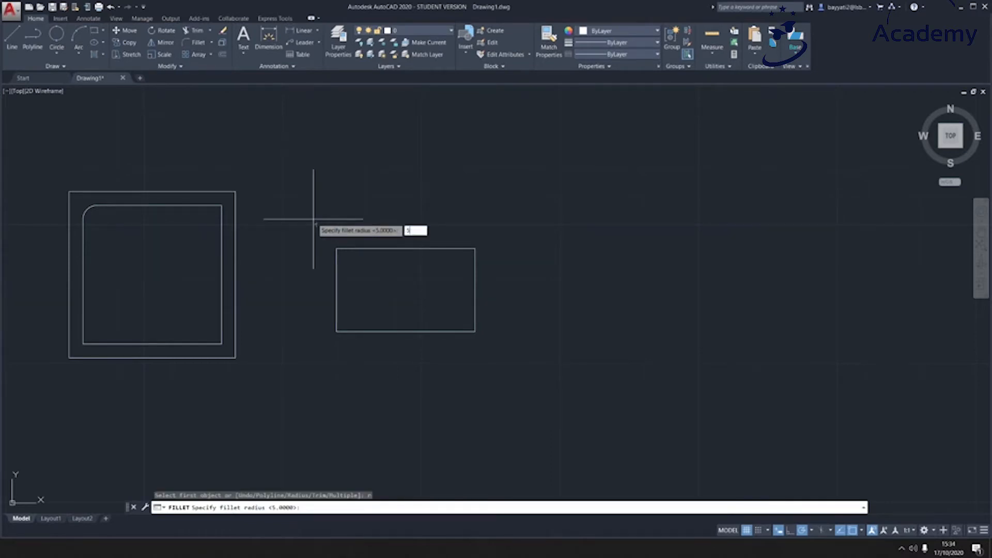
{"action": "key", "text": "Return"}
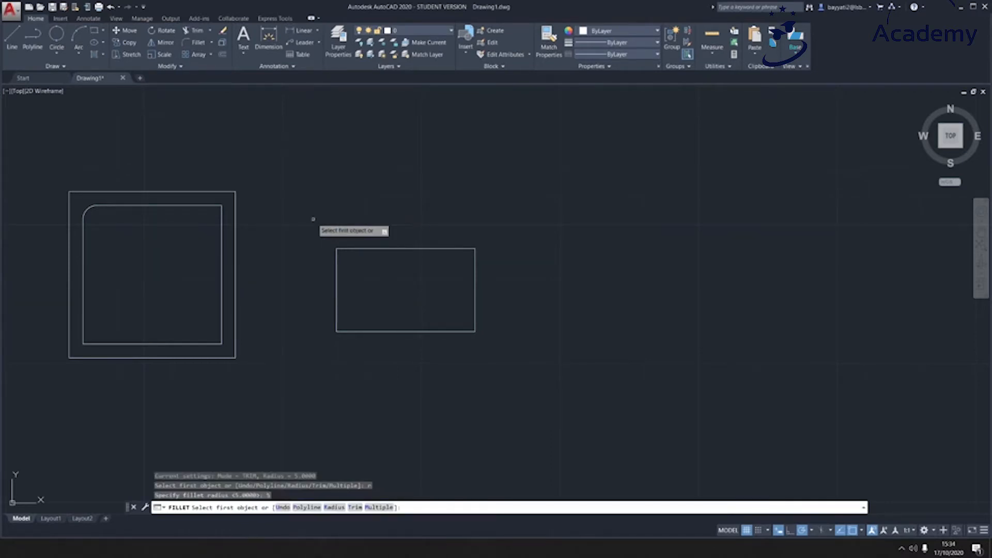
{"action": "left_click", "coordinate": [337, 304]}
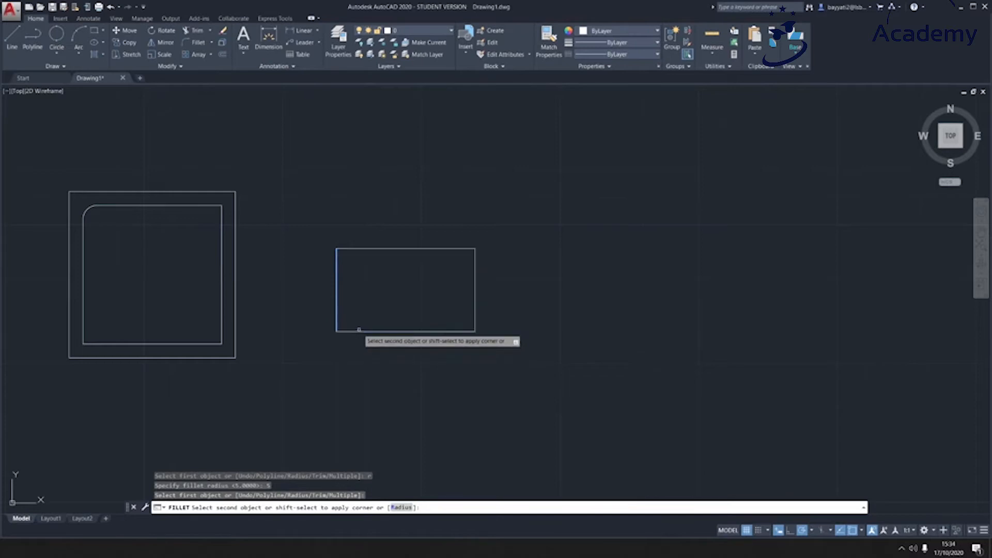
{"action": "left_click", "coordinate": [357, 332]}
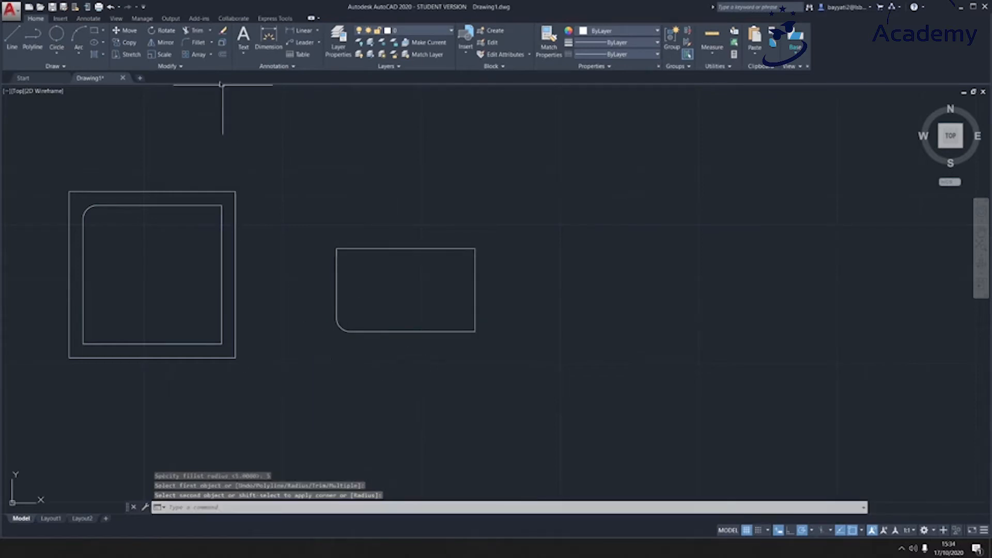
Fillet the upper-left corner of the 50 by 30 rectangle with a radius of 15
{"action": "left_click", "coordinate": [198, 42]}
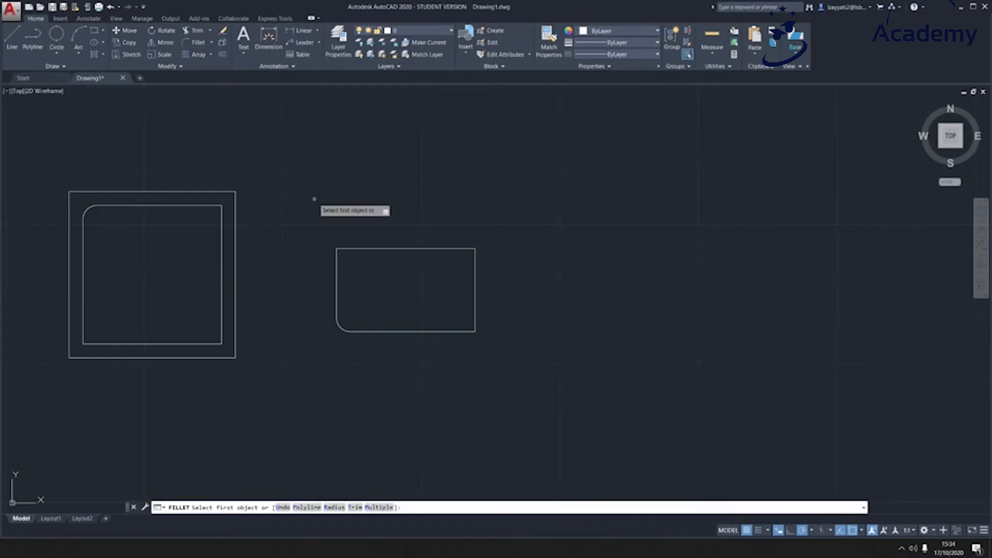
{"action": "type", "text": "r"}
{"action": "key", "text": "Return"}
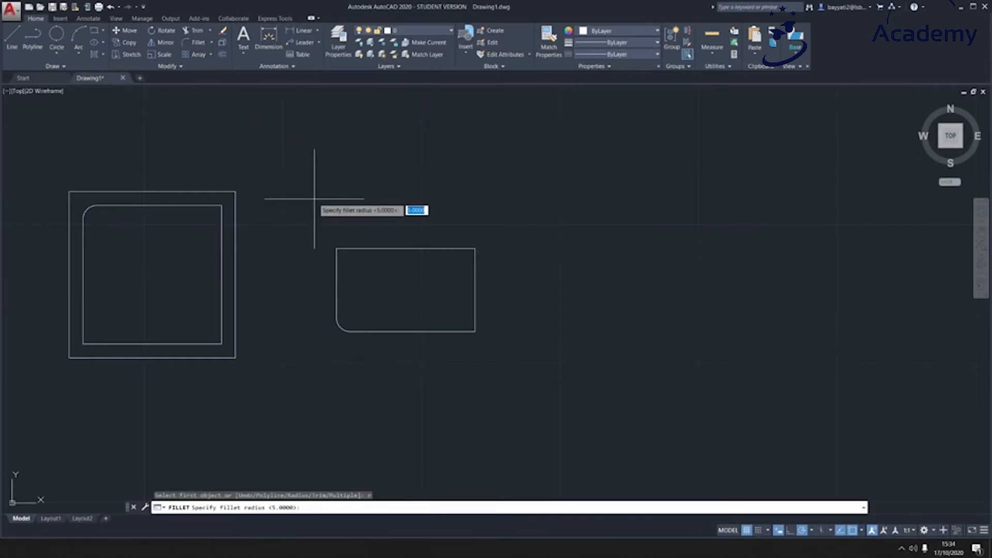
{"action": "type", "text": "15"}
{"action": "key", "text": "Return"}
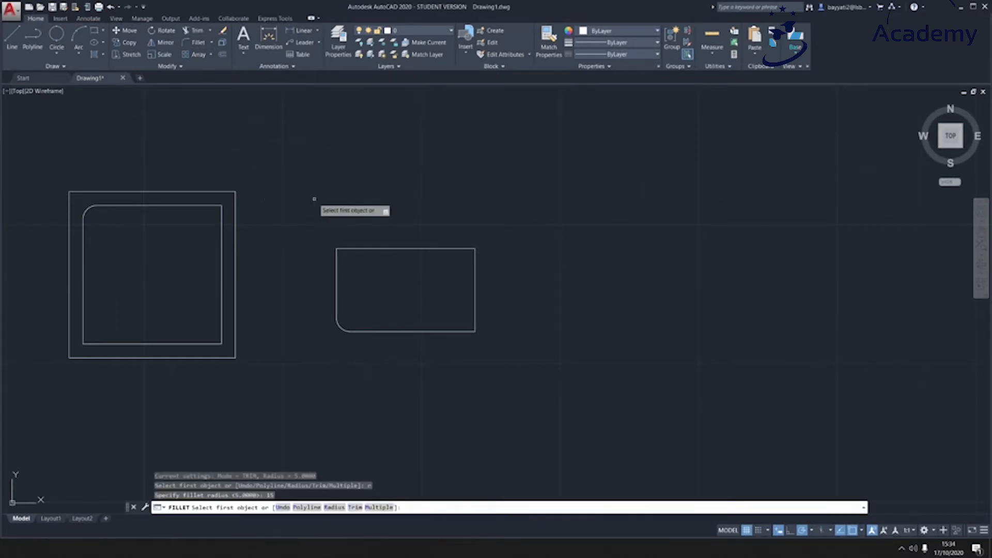
{"action": "left_click", "coordinate": [336, 289]}
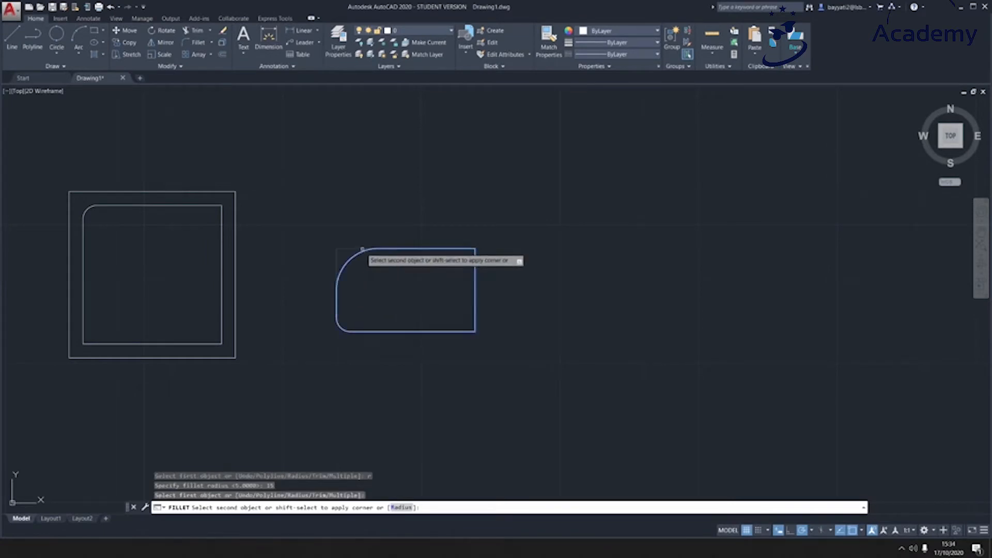
{"action": "left_click", "coordinate": [362, 250]}
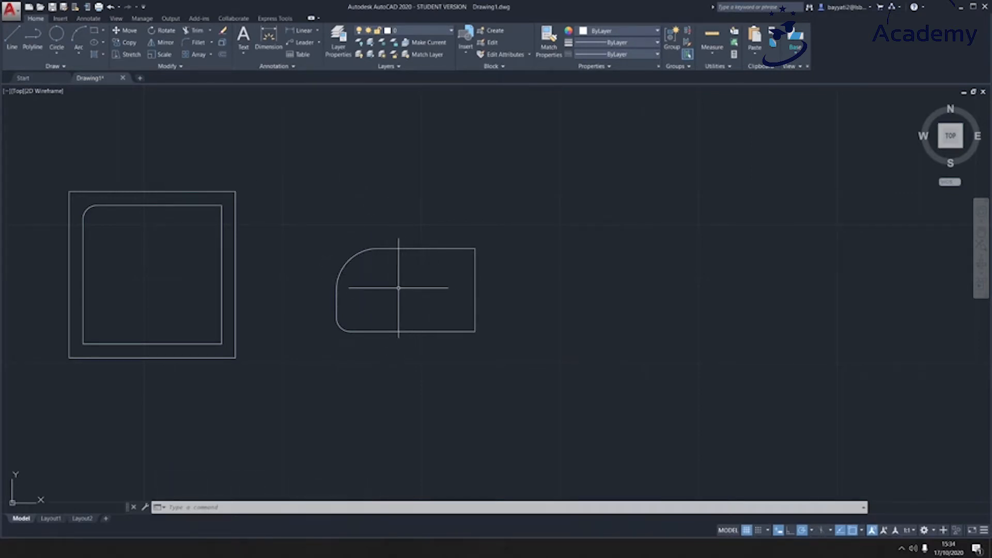
Fillet the upper-right corner of the 50 by 30 rectangle with a radius of 5
{"action": "key", "text": "Return"}
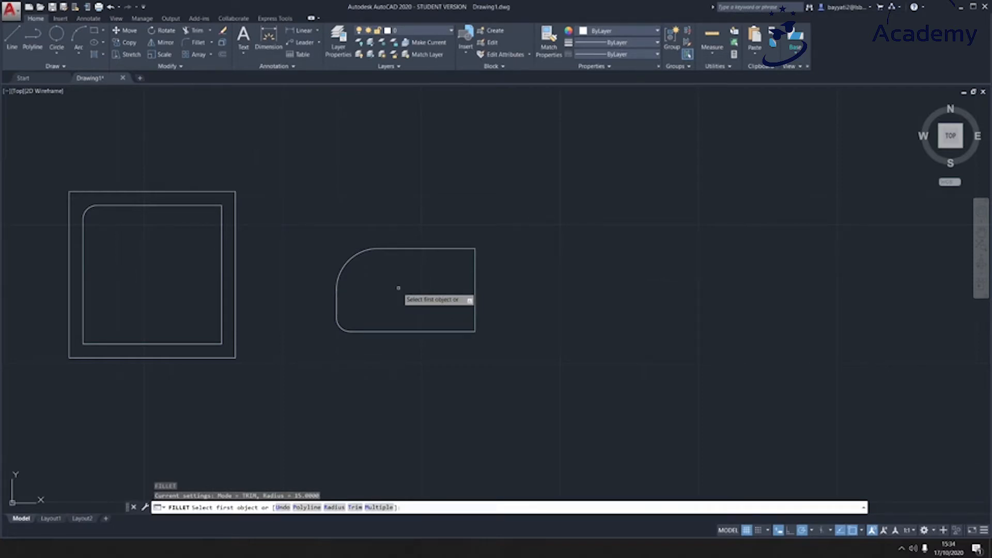
{"action": "type", "text": "r"}
{"action": "key", "text": "Return"}
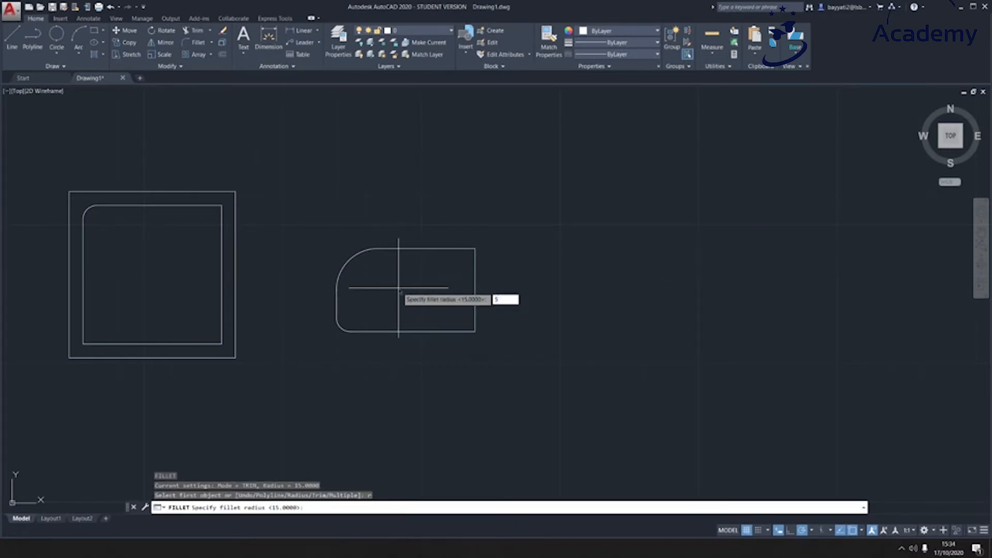
{"action": "type", "text": "5"}
{"action": "key", "text": "Return"}
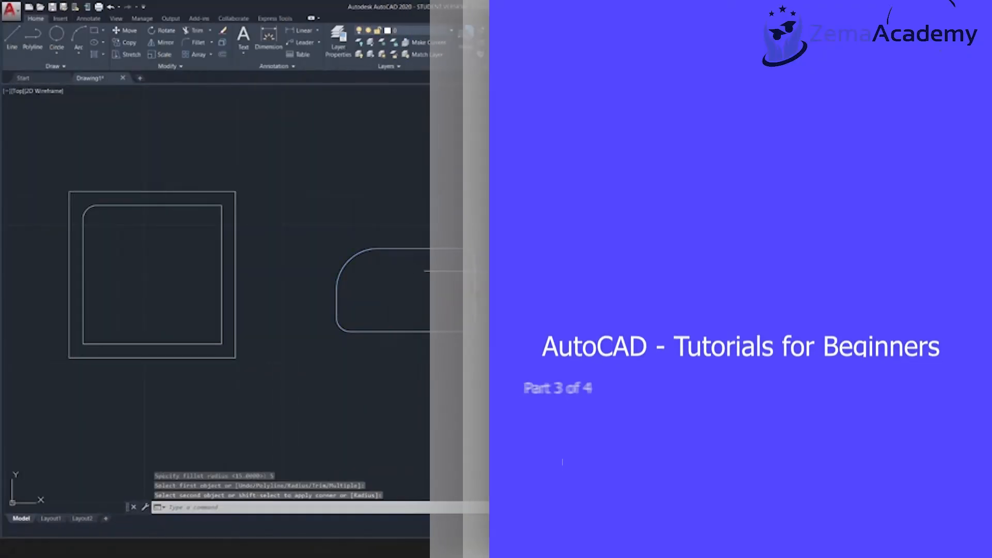
Fillet the lower-right corner of the 50 by 30 rectangle with a radius of 10
{"action": "key", "text": "Return"}
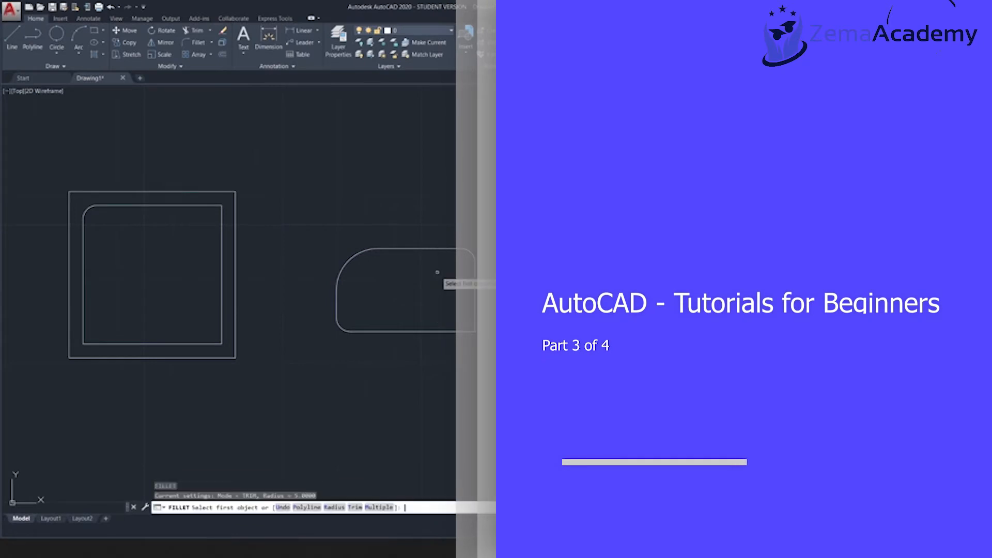
{"action": "type", "text": "r"}
{"action": "key", "text": "Return"}
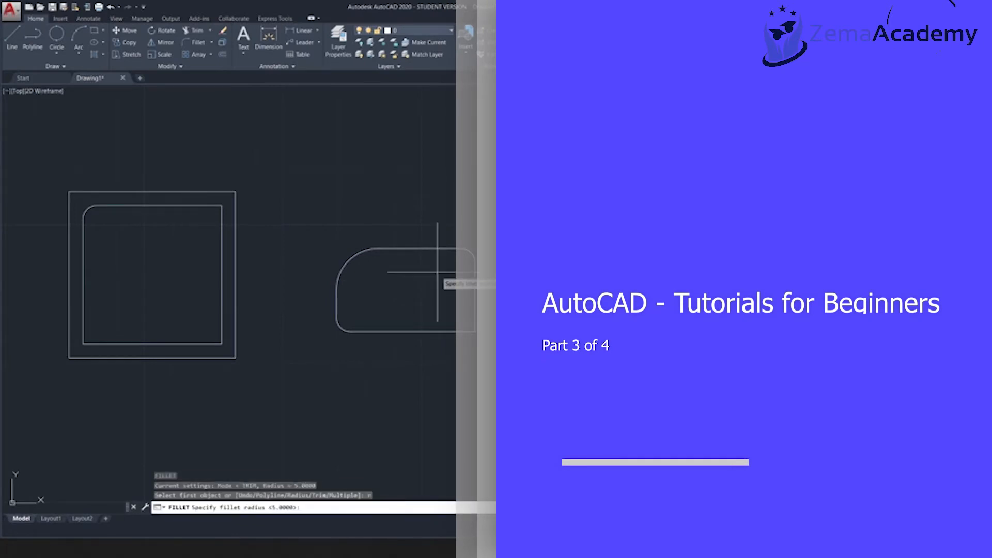
{"action": "type", "text": "10"}
{"action": "key", "text": "Return"}
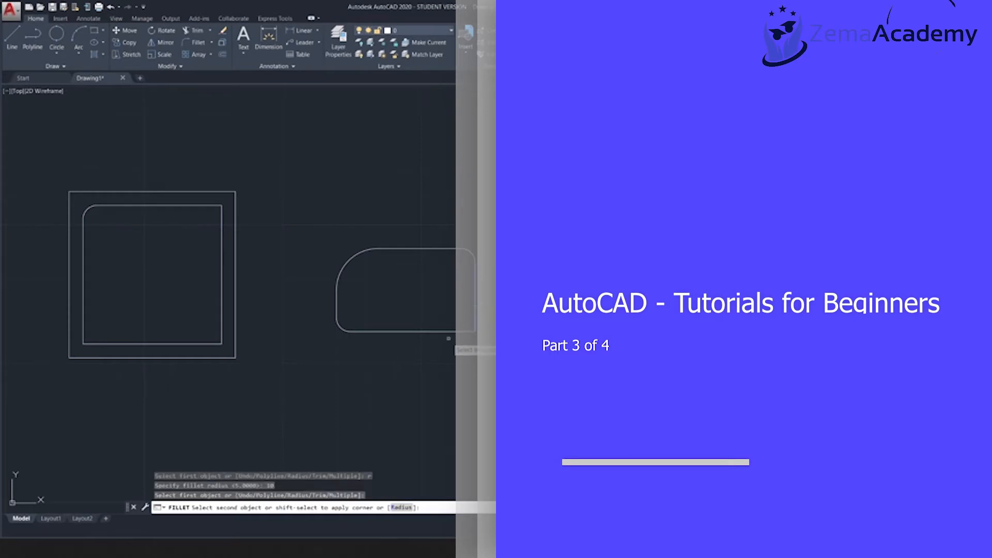
{"action": "left_click", "coordinate": [446, 332]}
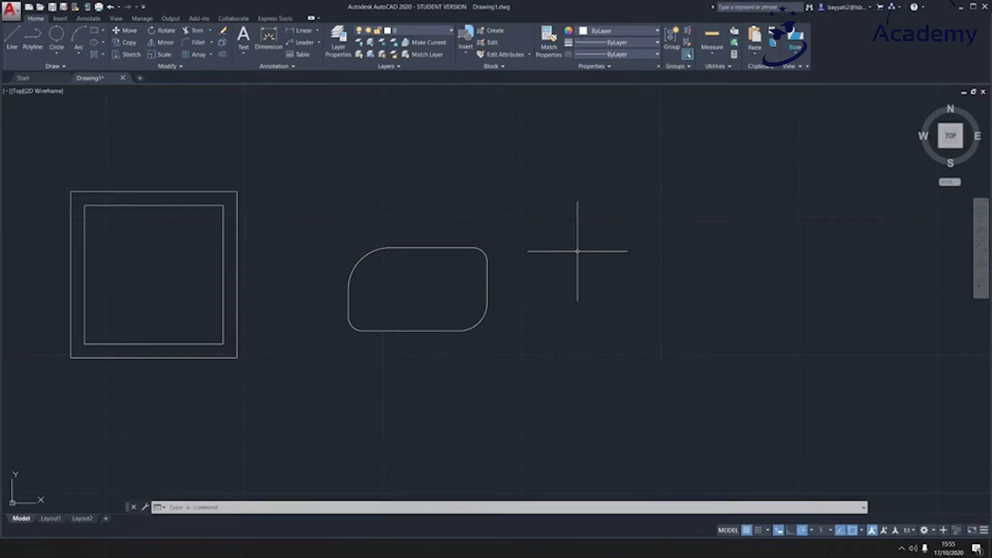
Mirror the rounded rectangle across a vertical line just to its right, keeping the source object
{"action": "left_click", "coordinate": [482, 372]}
{"action": "left_click", "coordinate": [421, 299]}
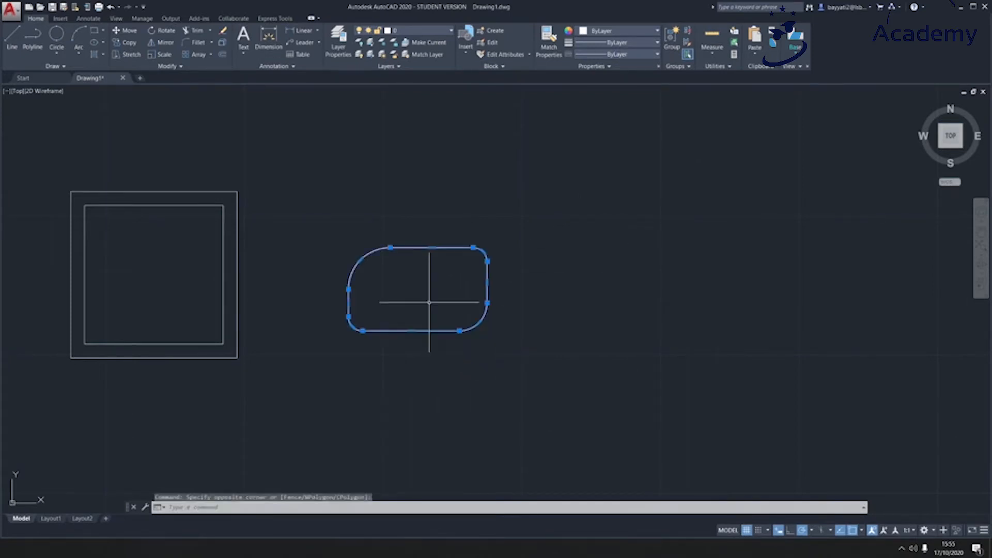
{"action": "left_click", "coordinate": [164, 44]}
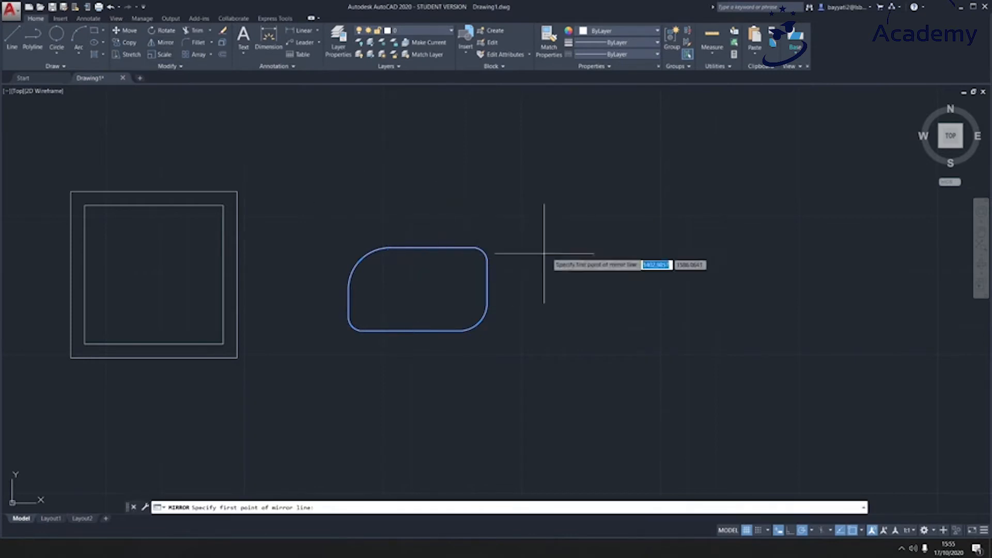
{"action": "left_click", "coordinate": [520, 207]}
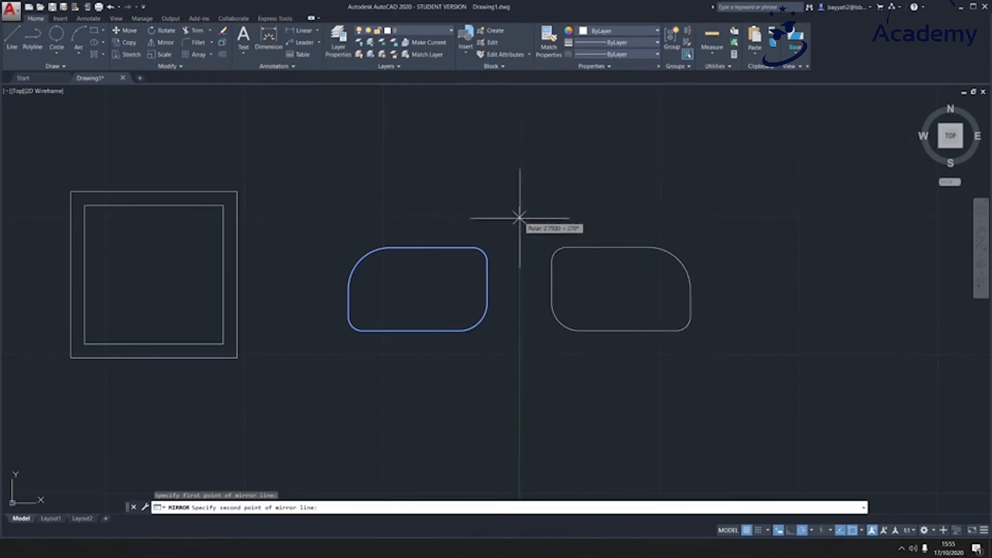
{"action": "left_click", "coordinate": [519, 382]}
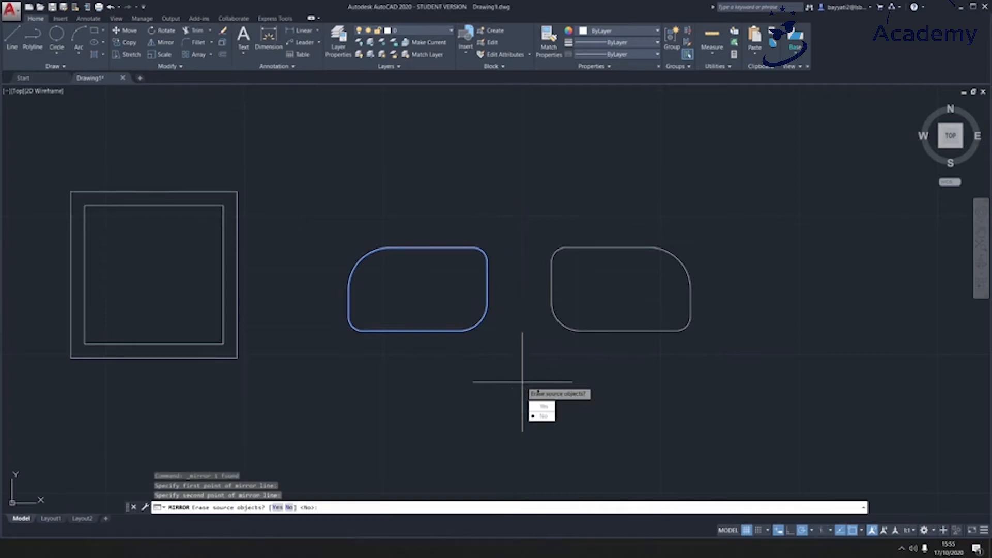
{"action": "left_click", "coordinate": [546, 416]}
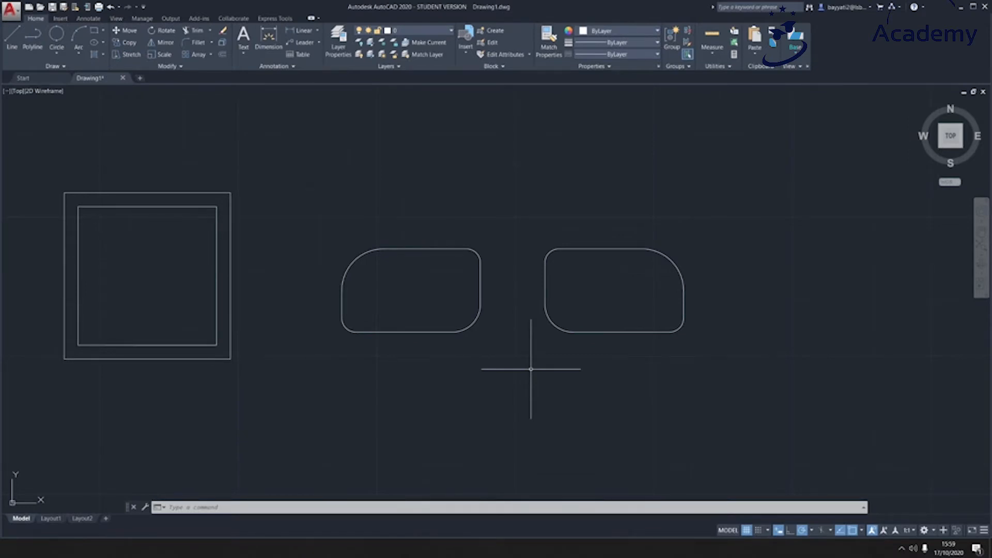
Explode the original rounded rectangle on the left of the mirrored pair and delete its straight top edge
{"action": "middle_click_drag", "start_coordinate": [539, 367], "coordinate": [281, 367]}
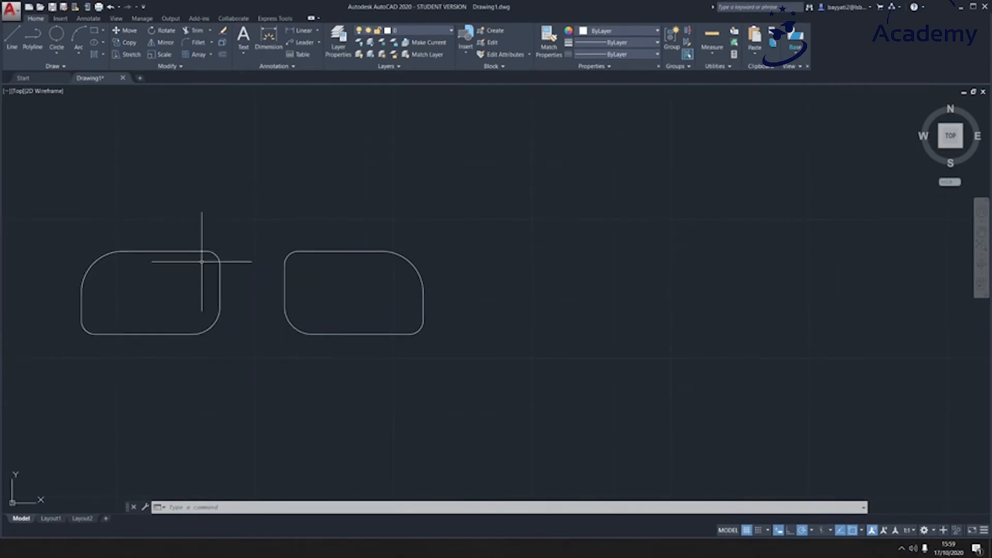
{"action": "left_click", "coordinate": [221, 265]}
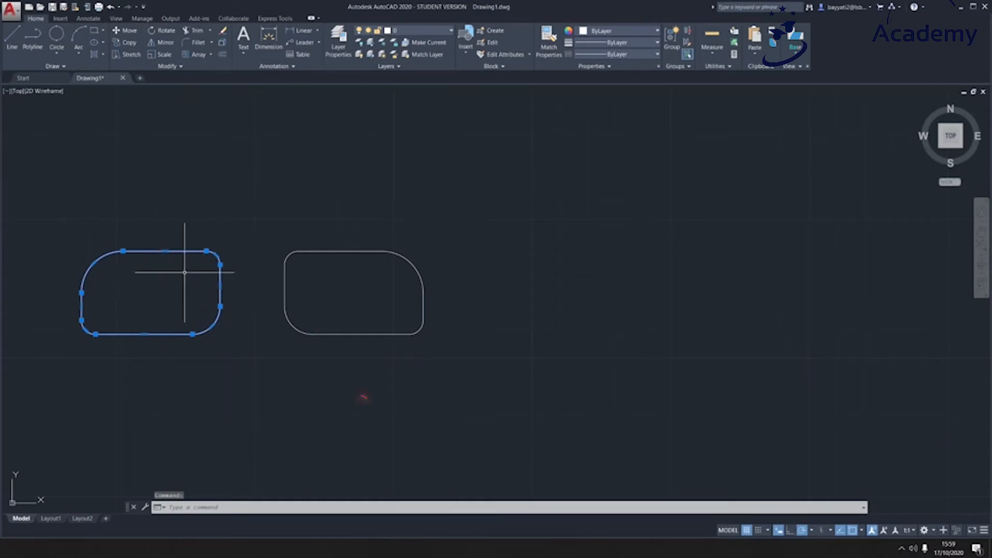
{"action": "type", "text": "explode"}
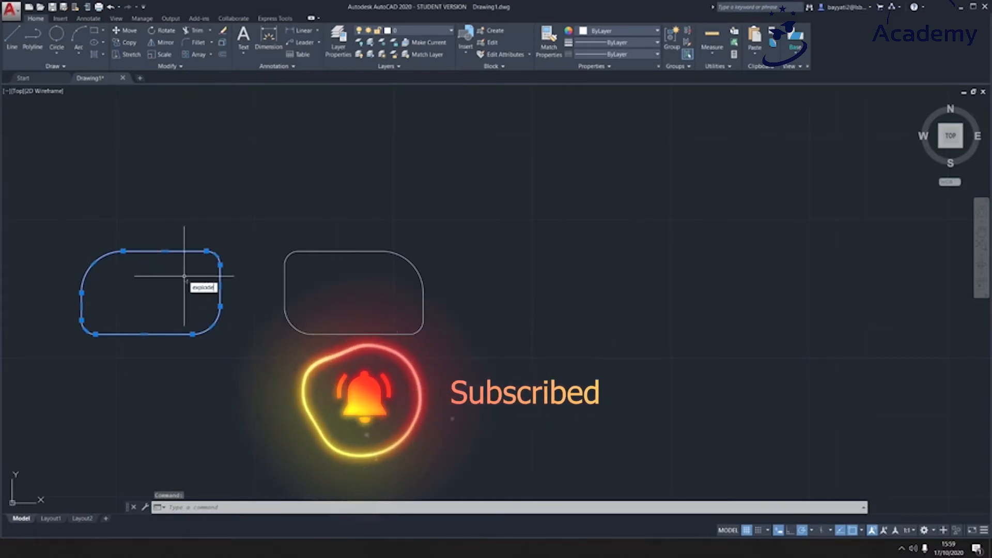
{"action": "key", "text": "Return"}
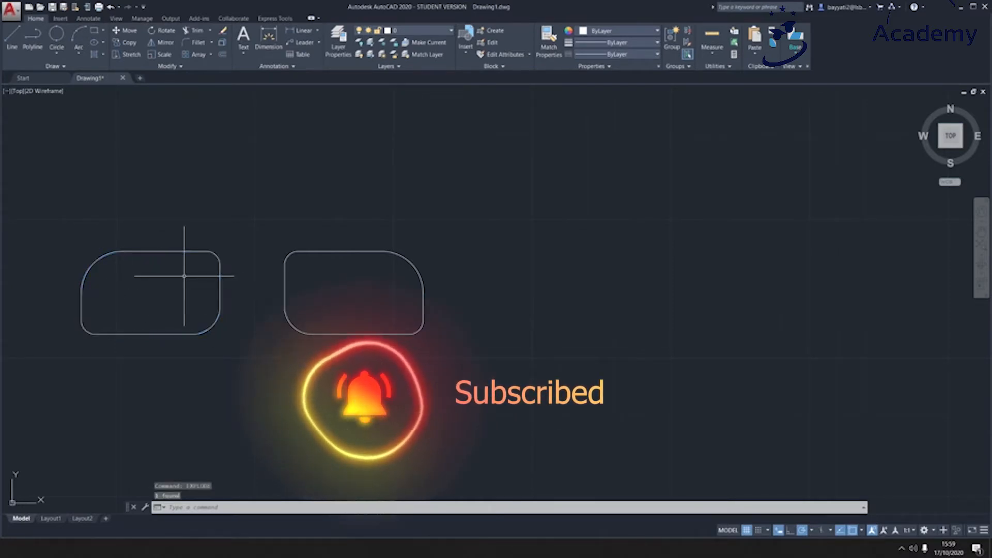
{"action": "left_click", "coordinate": [199, 251]}
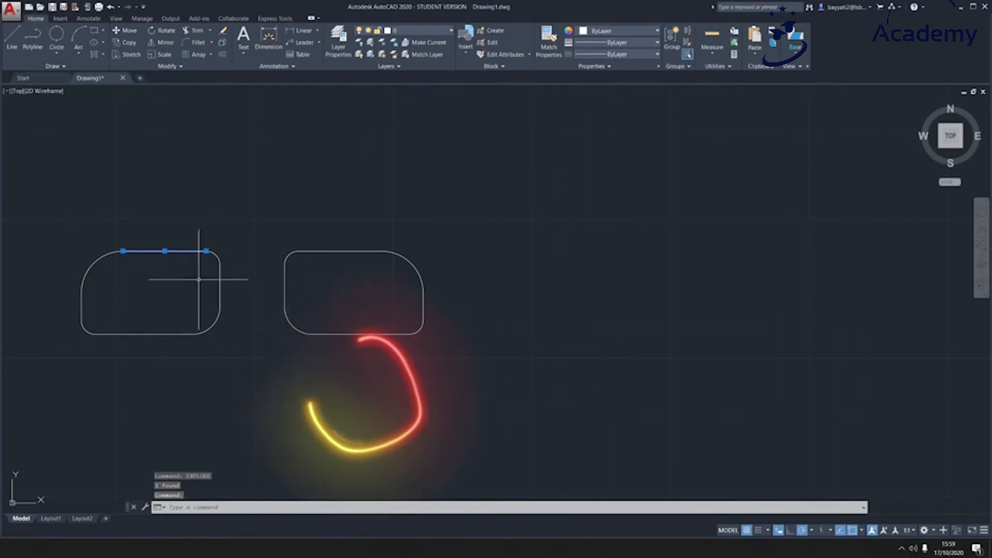
{"action": "key", "text": "Delete"}
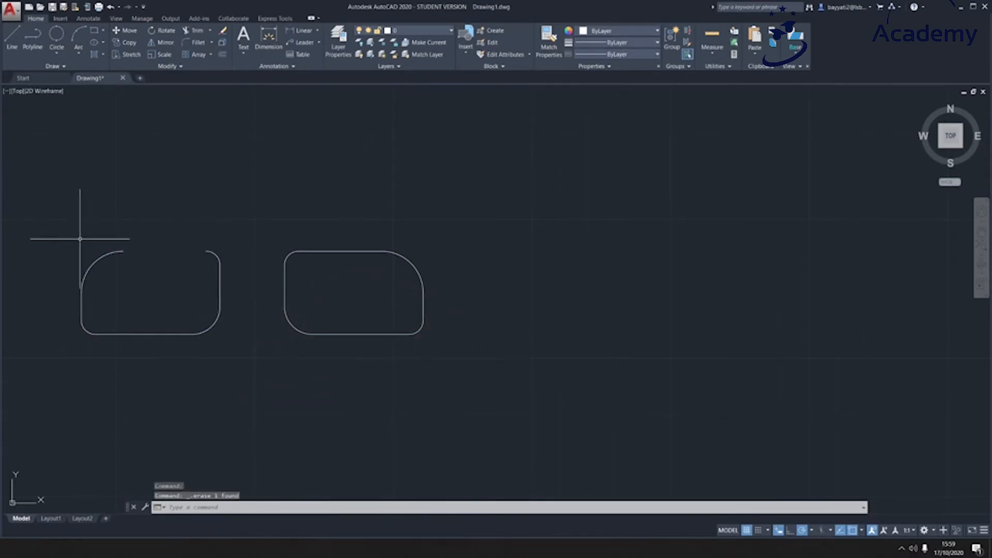
Draw a 50 by 30 rectangle to the right of the mirrored rounded rectangle
{"action": "middle_click_drag", "start_coordinate": [301, 243], "coordinate": [249, 246]}
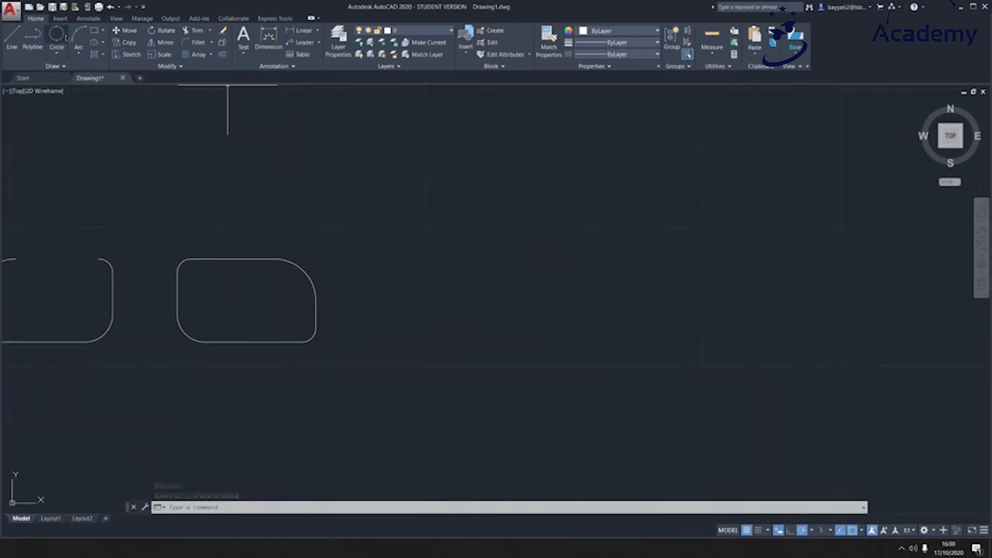
{"action": "left_click", "coordinate": [94, 31]}
{"action": "middle_click_drag", "start_coordinate": [324, 221], "coordinate": [195, 217]}
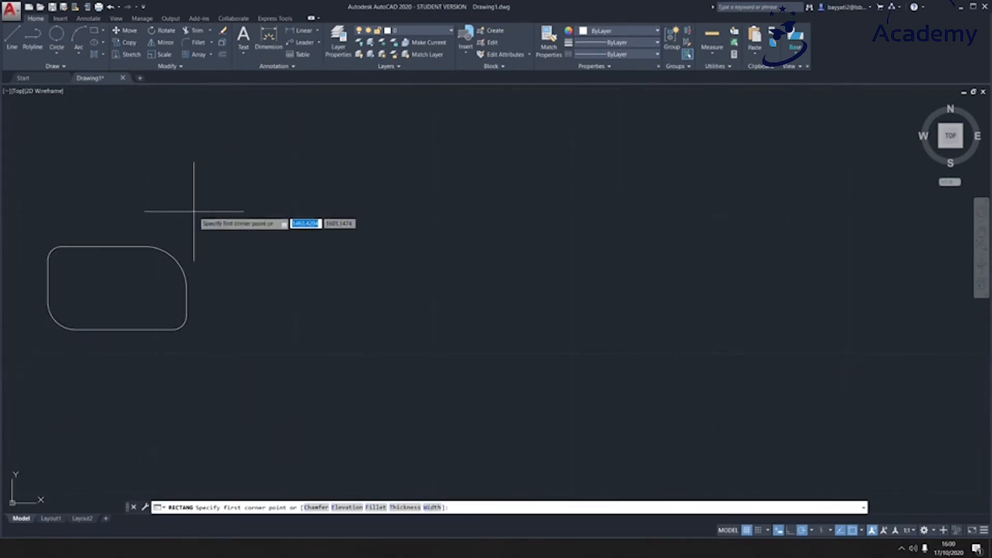
{"action": "left_click", "coordinate": [302, 340]}
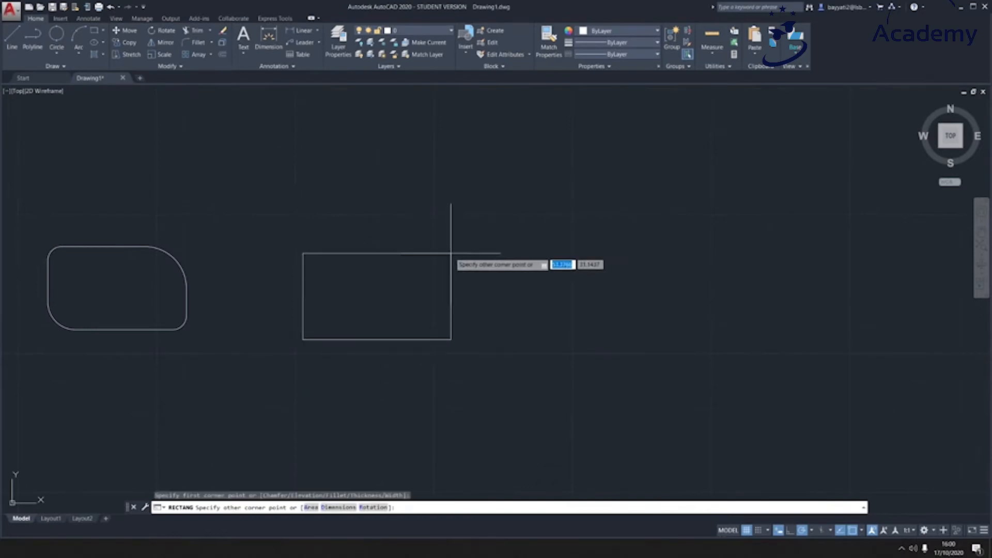
{"action": "type", "text": "50"}
{"action": "key", "text": "Tab"}
{"action": "type", "text": "30"}
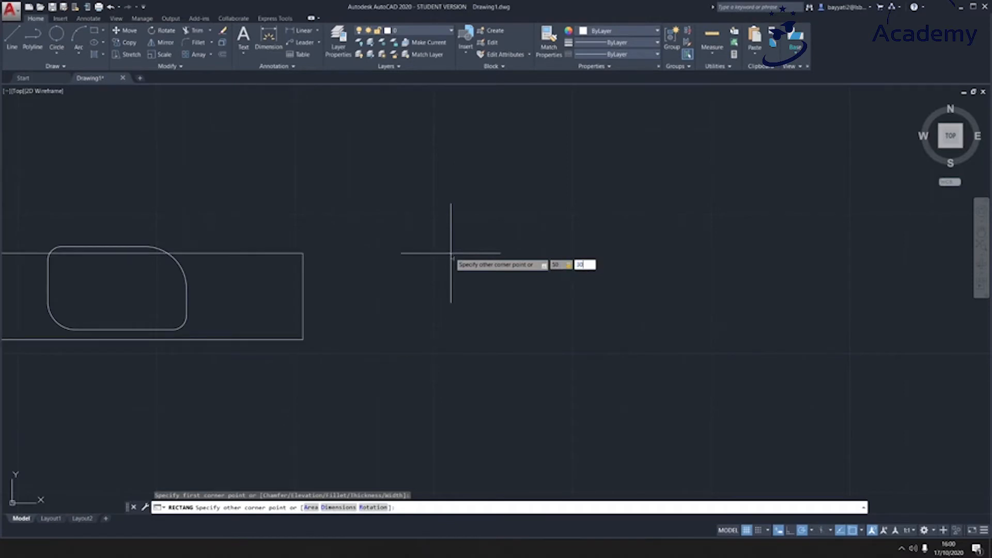
{"action": "key", "text": "Return"}
Explode the new 50 by 30 rectangle into separate lines
{"action": "left_click", "coordinate": [416, 268]}
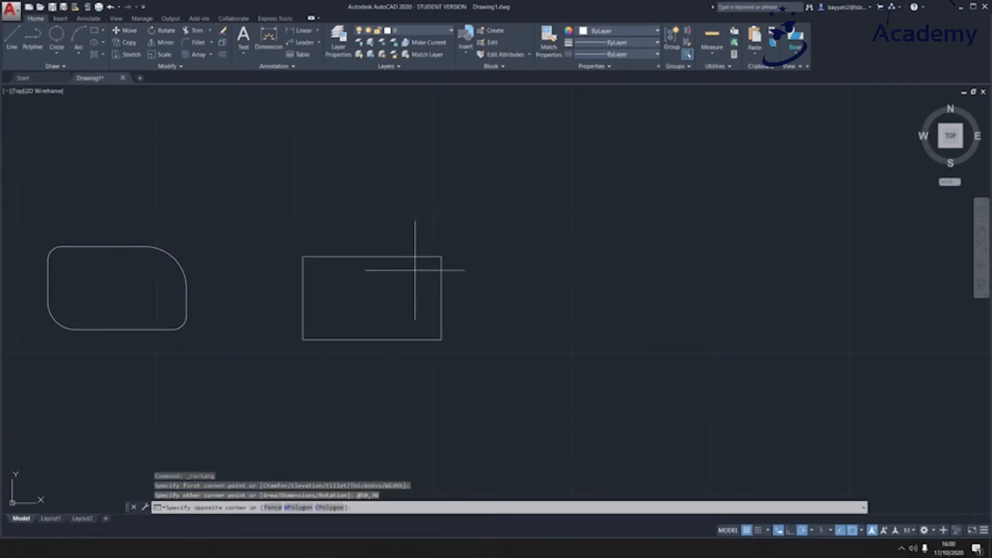
{"action": "left_click", "coordinate": [378, 248]}
{"action": "type", "text": "explode"}
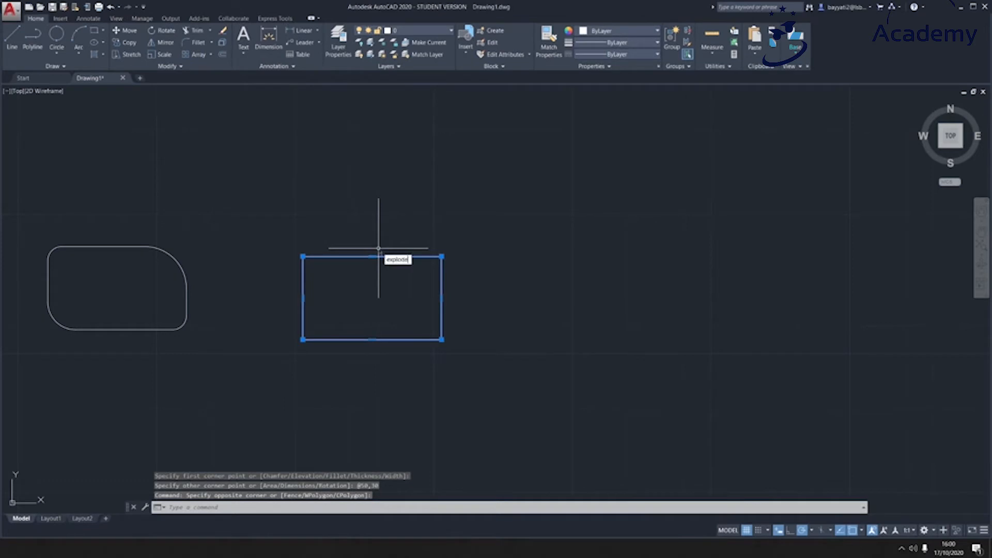
{"action": "key", "text": "Return"}
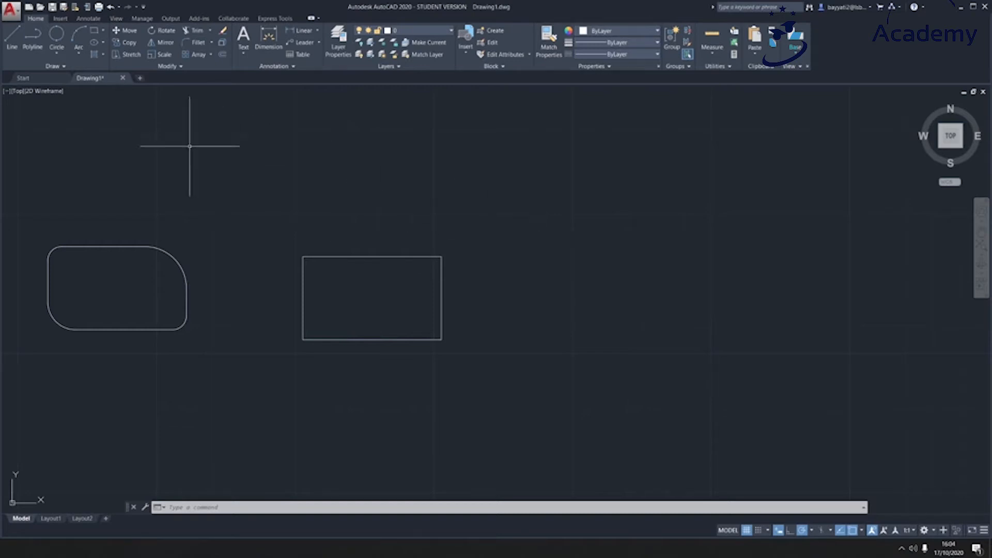
Draw a vertical and a horizontal construction line through the upper-left corner of the new 50 by 30 rectangle
{"action": "left_click", "coordinate": [52, 66]}
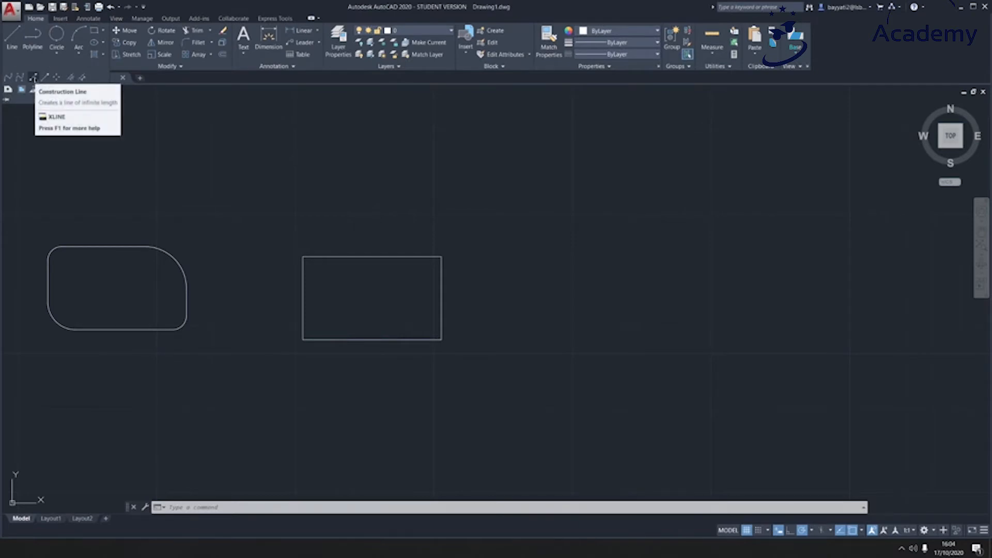
{"action": "left_click", "coordinate": [32, 77]}
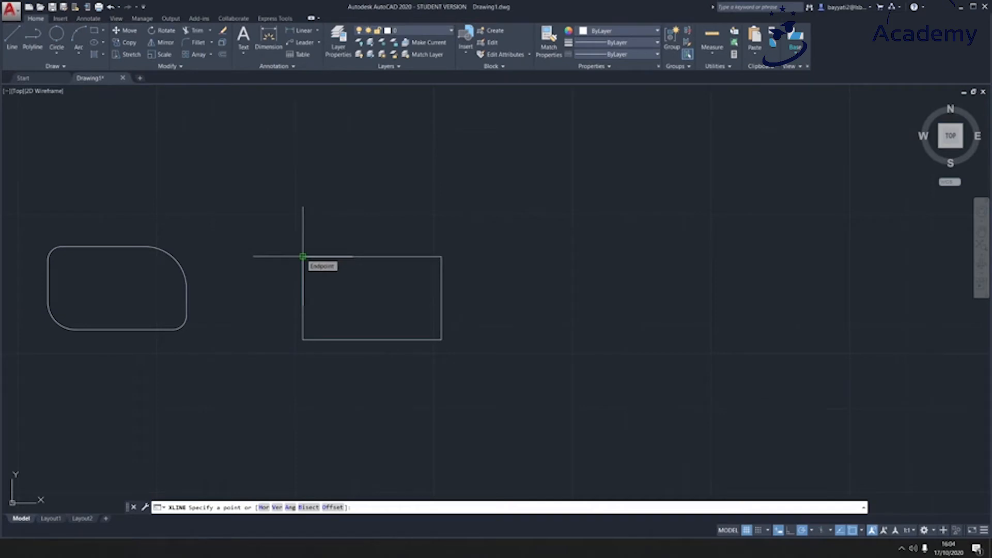
{"action": "left_click", "coordinate": [302, 256]}
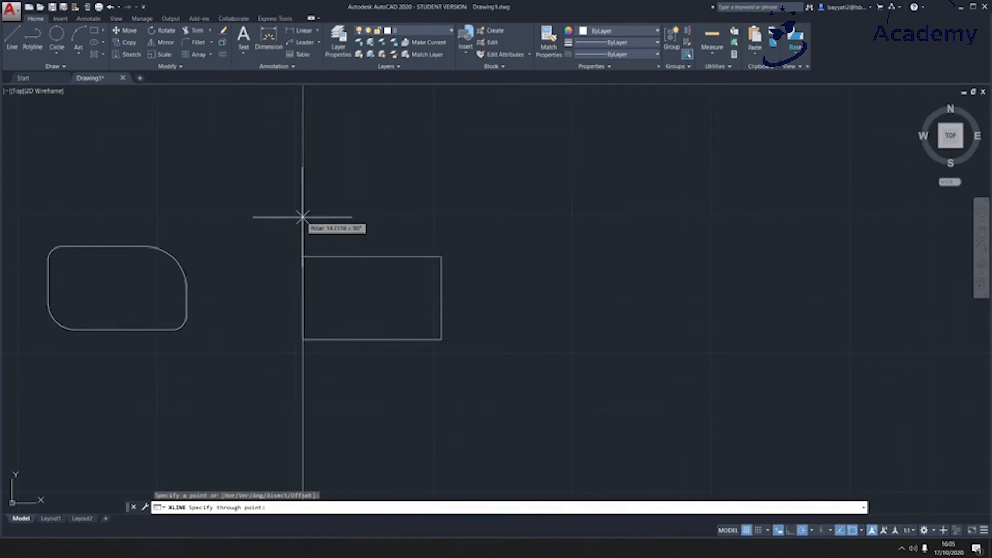
{"action": "left_click", "coordinate": [303, 217]}
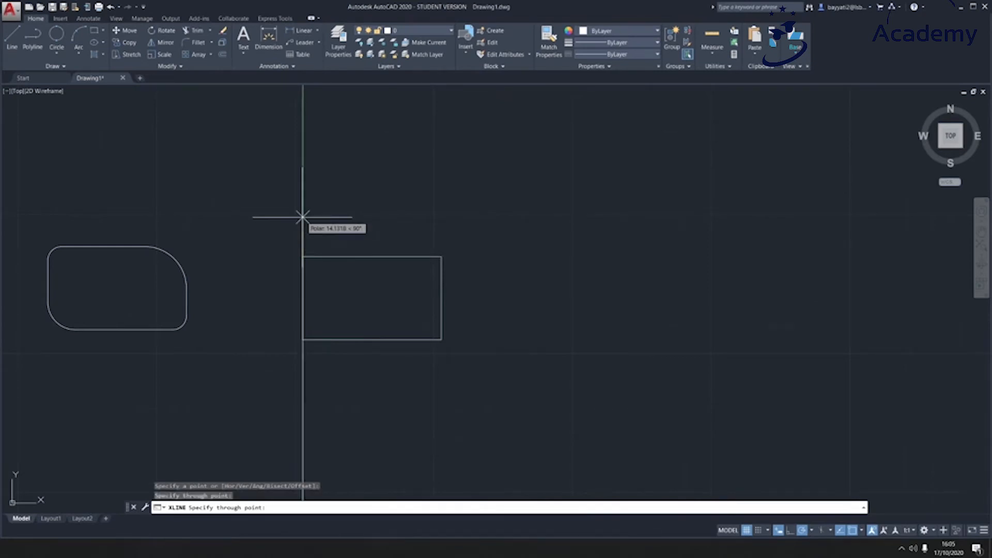
{"action": "left_click", "coordinate": [483, 255]}
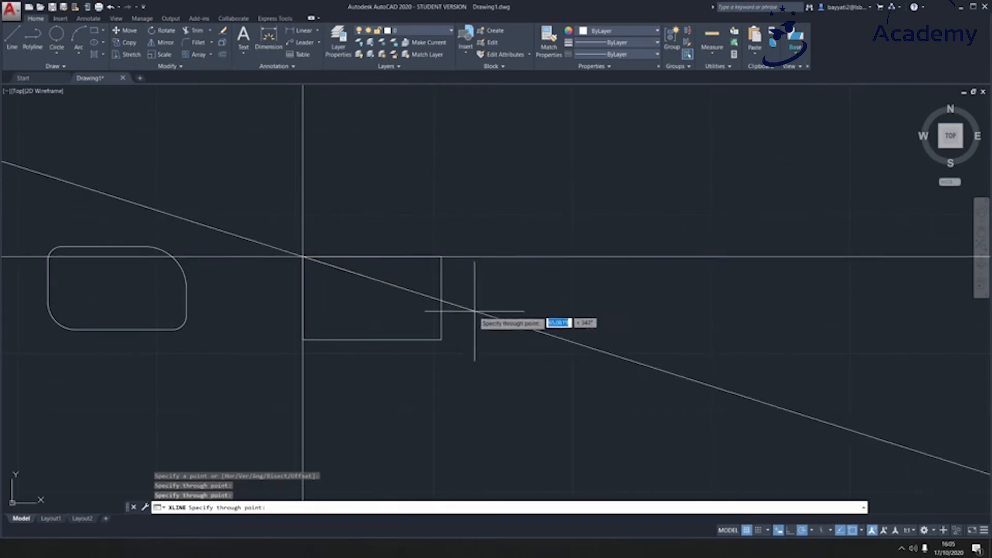
{"action": "key", "text": "Return"}
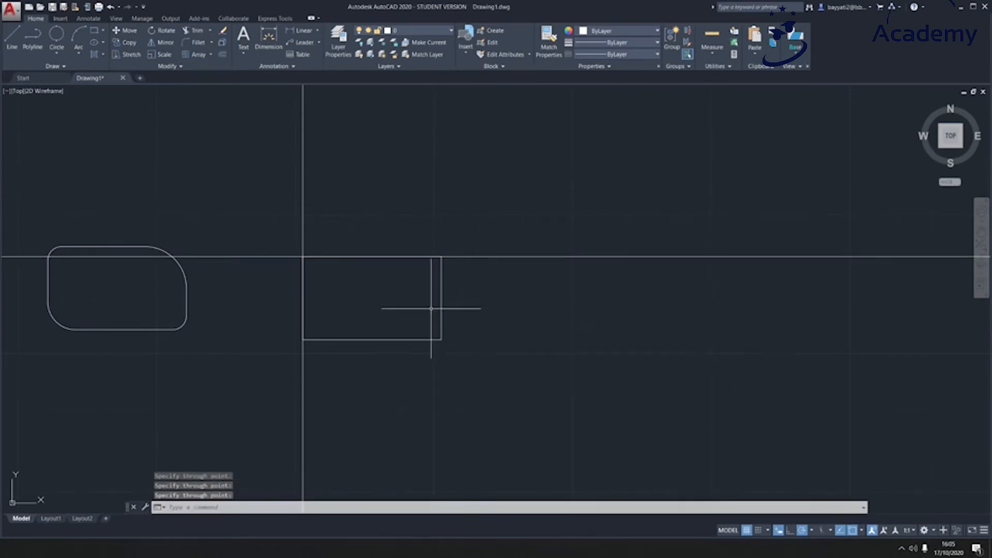
{"action": "scroll", "coordinate": [379, 306], "scroll_direction": "down", "scroll_amount": 8}
{"action": "scroll", "coordinate": [376, 306], "scroll_direction": "down", "scroll_amount": 6}
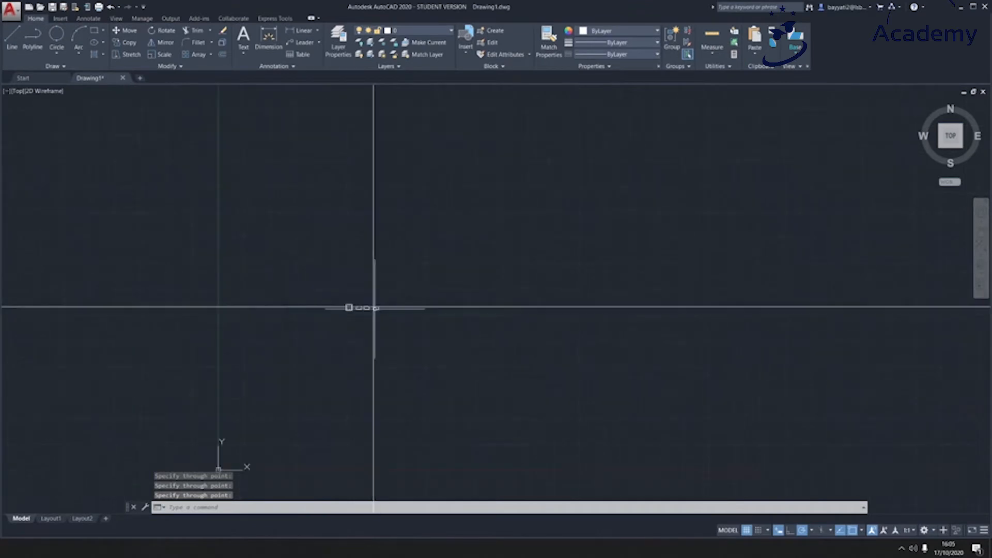
{"action": "scroll", "coordinate": [373, 309], "scroll_direction": "up", "scroll_amount": 4}
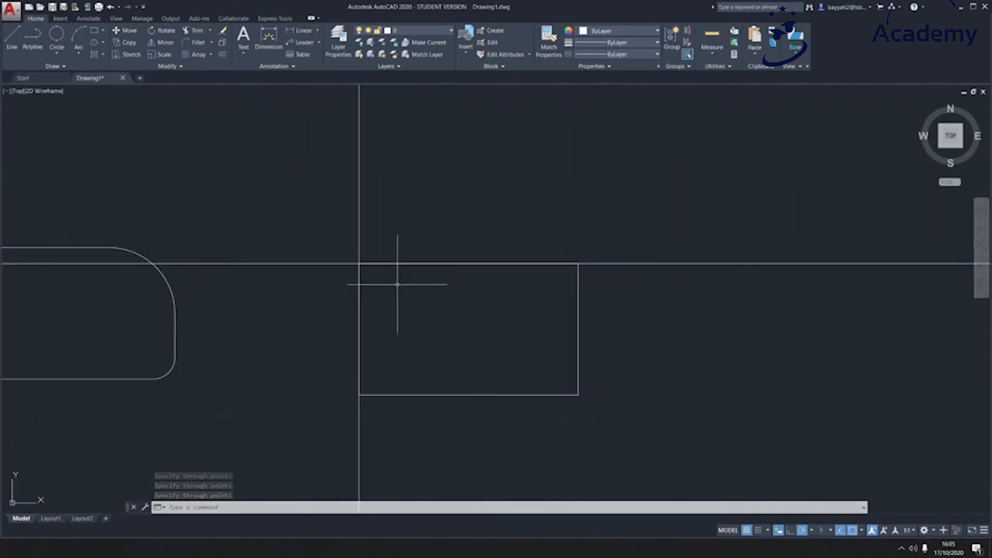
{"action": "scroll", "coordinate": [399, 277], "scroll_direction": "down", "scroll_amount": 5}
{"action": "scroll", "coordinate": [329, 311], "scroll_direction": "down", "scroll_amount": 2}
{"action": "scroll", "coordinate": [331, 307], "scroll_direction": "up", "scroll_amount": 7}
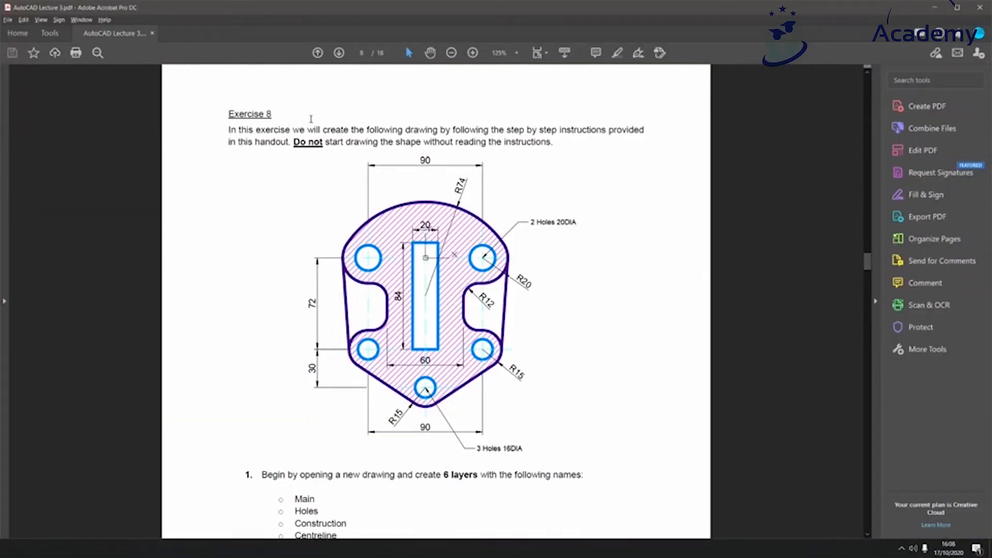
Start a new drawing for Exercise 8 and create a layer named Main in it
{"action": "scroll", "coordinate": [450, 196], "scroll_direction": "down", "scroll_amount": 1}
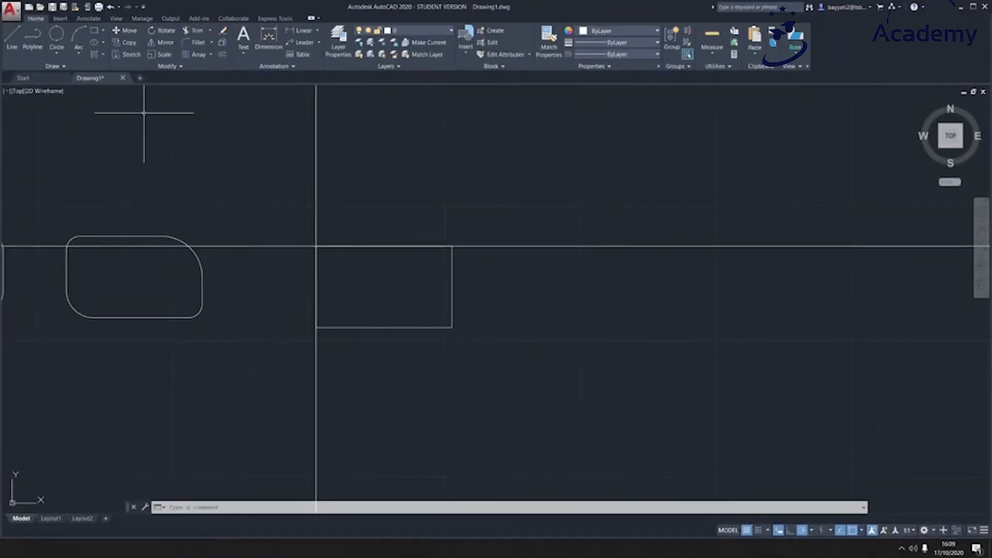
{"action": "left_click", "coordinate": [141, 78]}
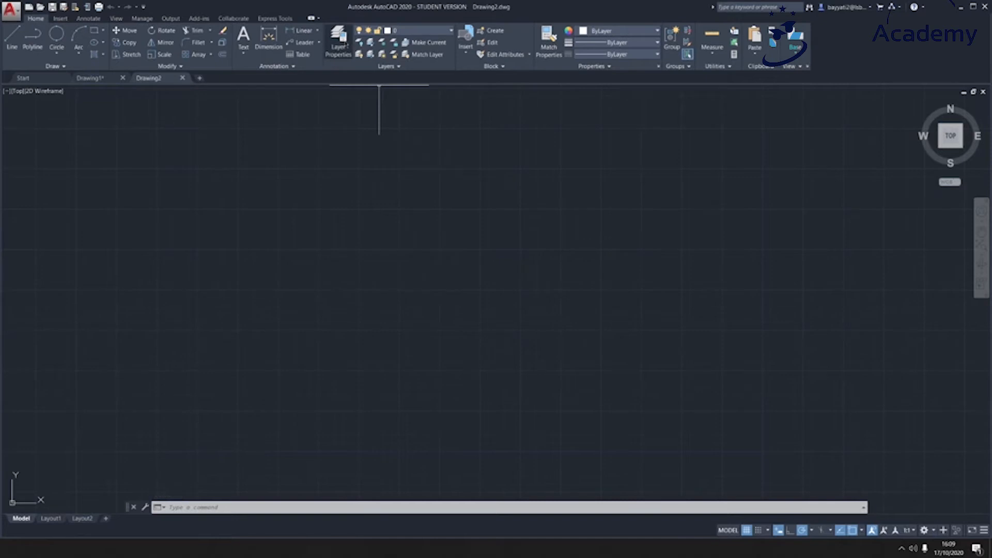
{"action": "left_click", "coordinate": [341, 44]}
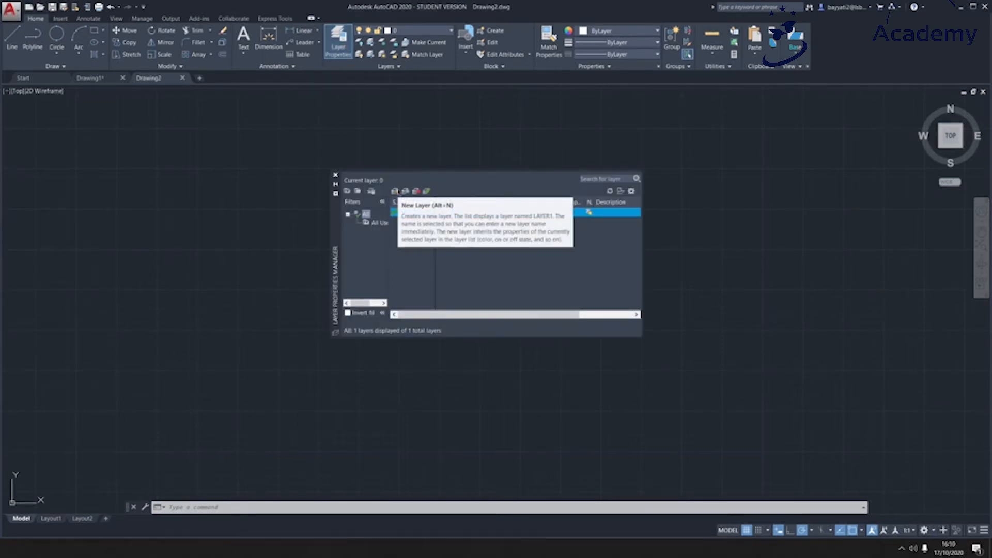
{"action": "left_click", "coordinate": [395, 191]}
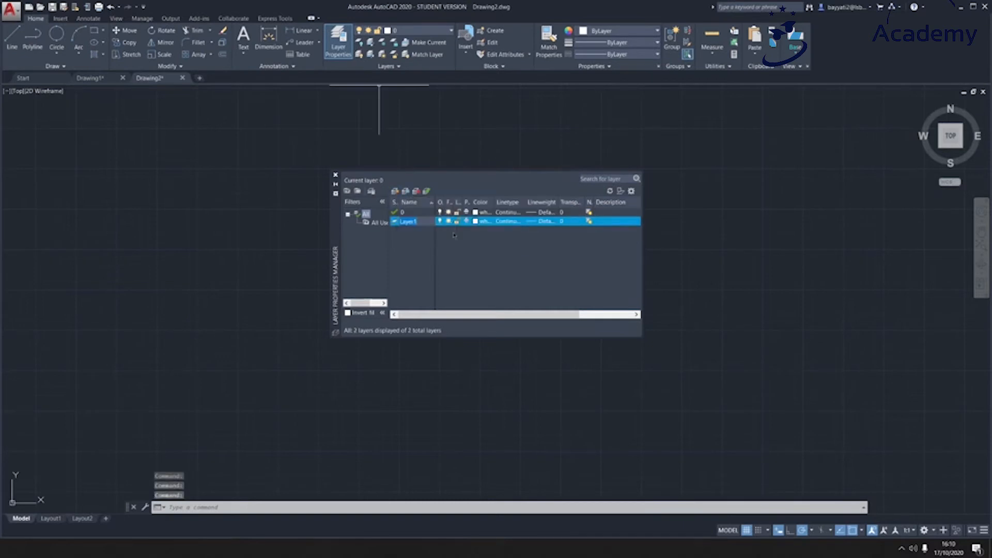
{"action": "type", "text": "Main"}
{"action": "key", "text": "Return"}
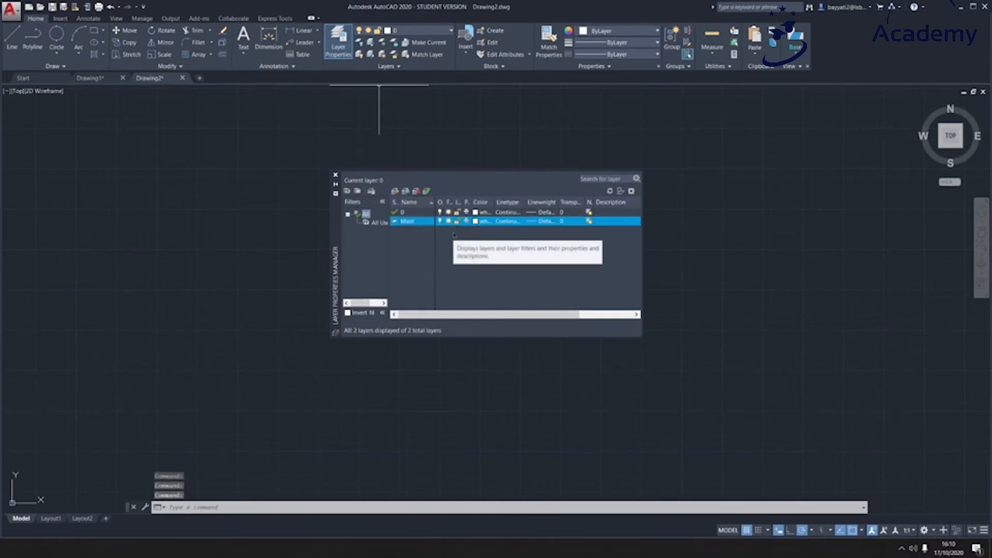
Create two more layers named Holes and Construction
{"action": "left_click", "coordinate": [395, 192]}
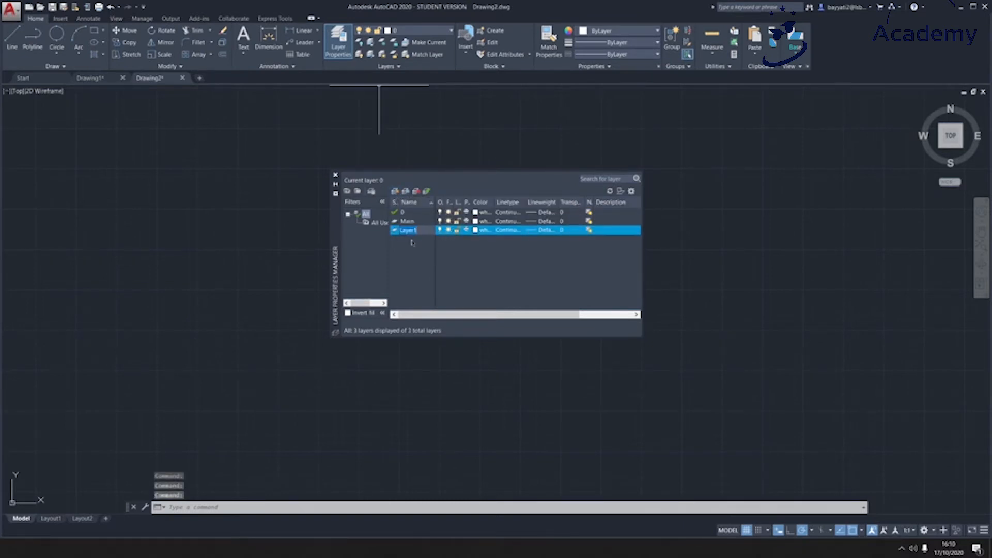
{"action": "type", "text": "Holes"}
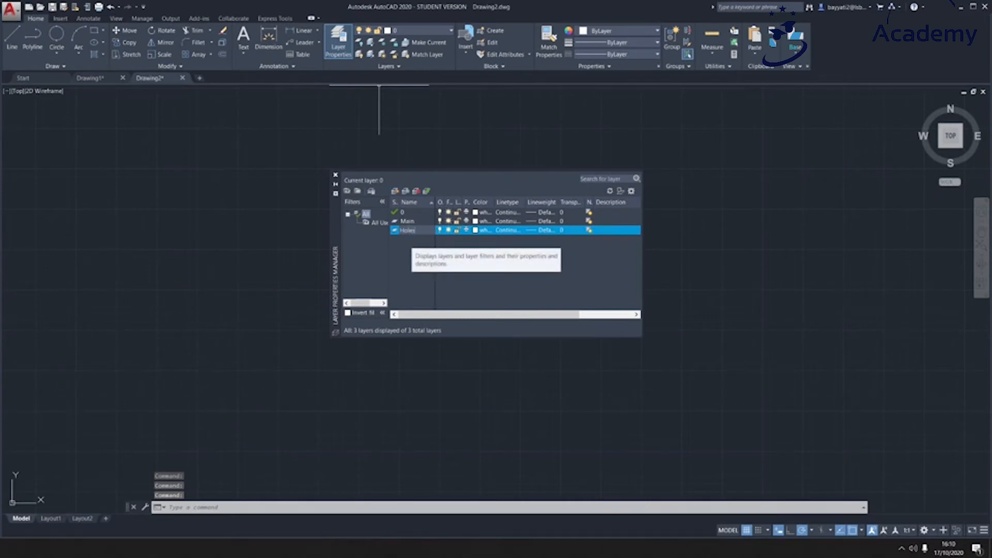
{"action": "left_click", "coordinate": [395, 192]}
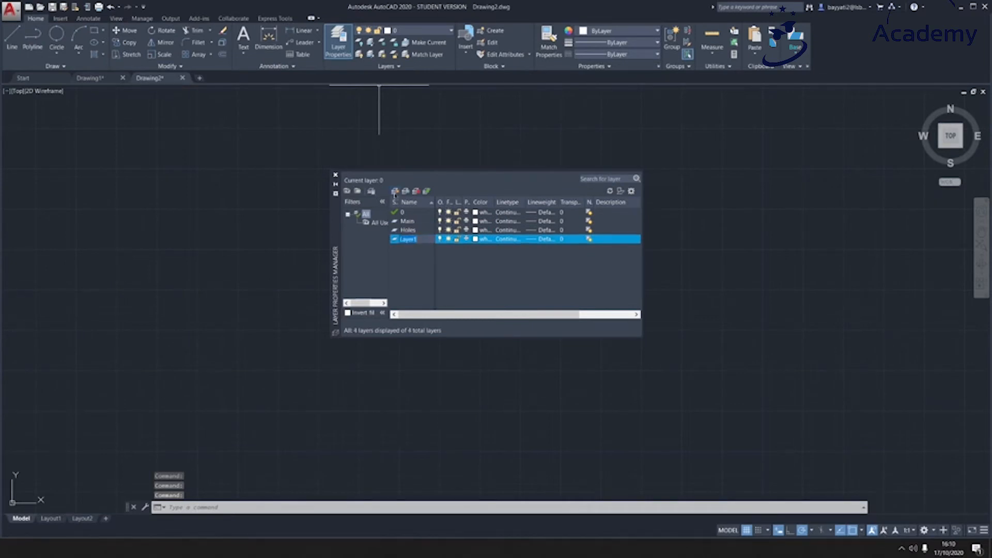
{"action": "type", "text": "Conto"}
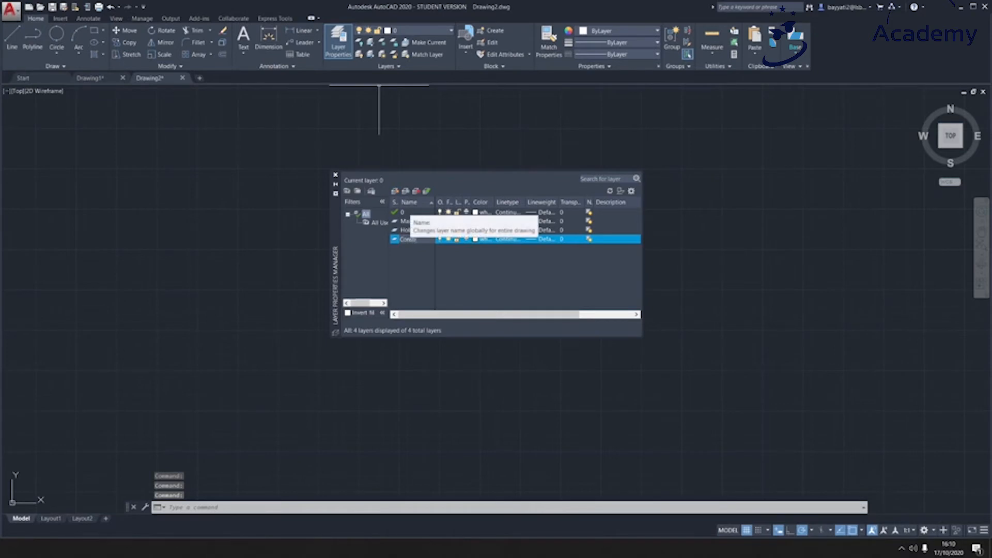
{"action": "key", "text": "Return"}
Create three more layers named Centreline, Dims and Hatch
{"action": "left_click", "coordinate": [396, 190]}
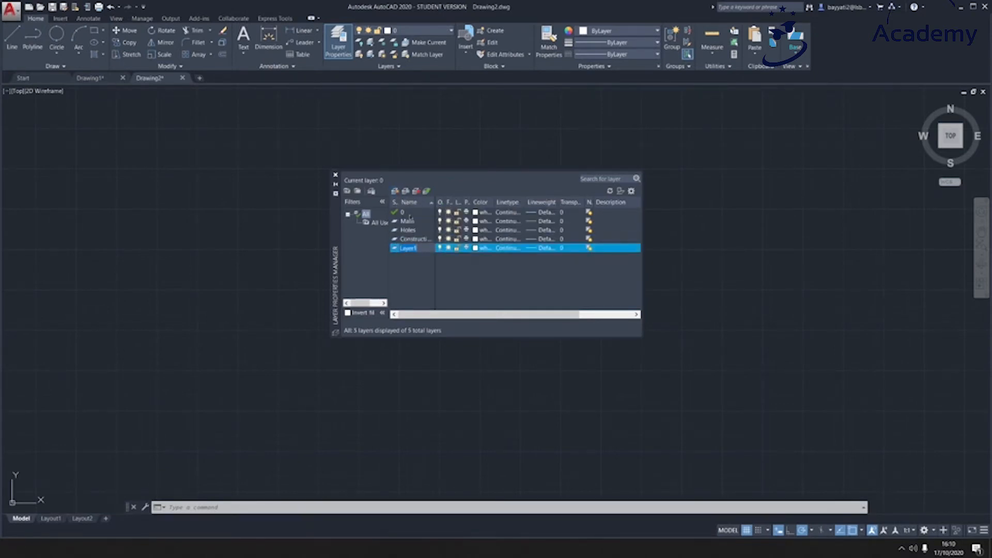
{"action": "type", "text": "Centreline"}
{"action": "key", "text": "Return"}
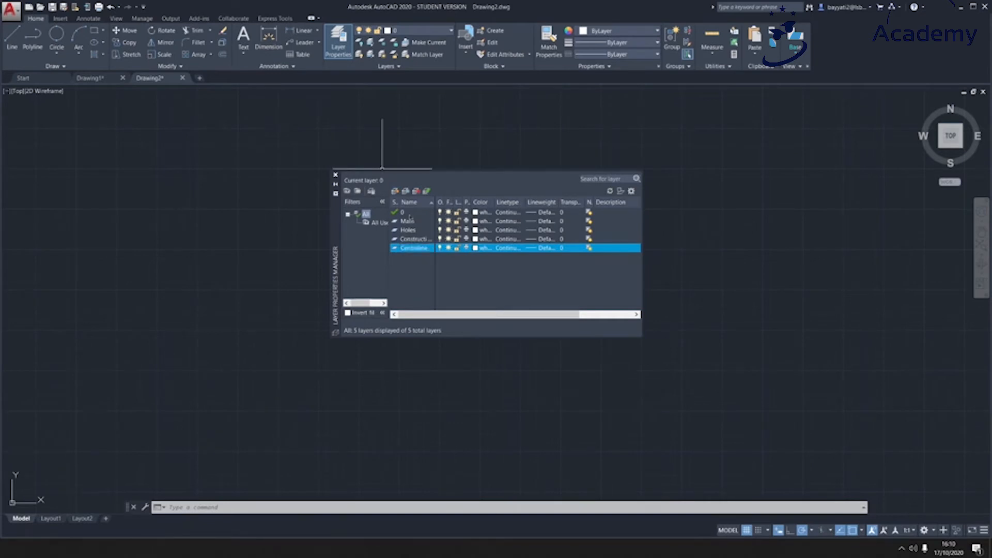
{"action": "left_click", "coordinate": [395, 191]}
{"action": "type", "text": "Dims"}
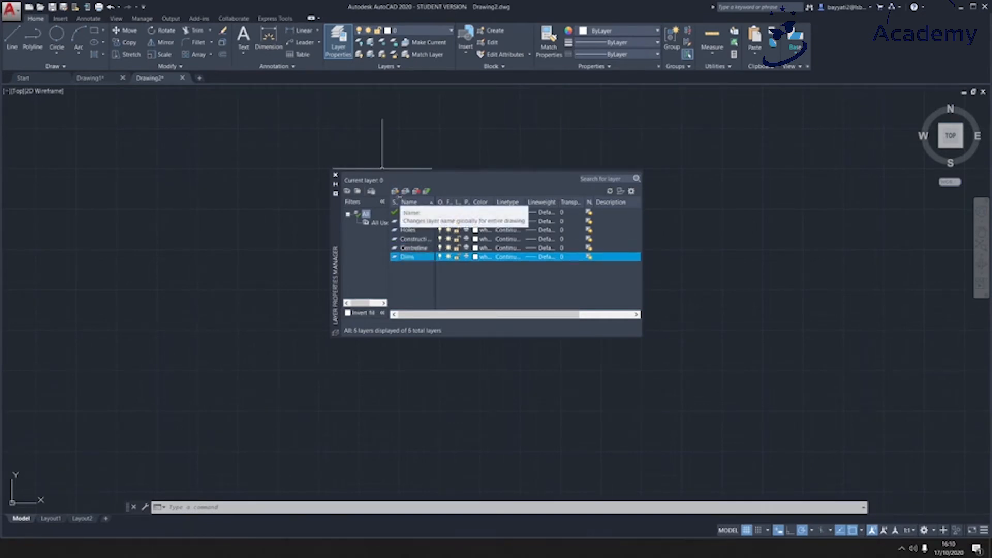
{"action": "left_click", "coordinate": [395, 191]}
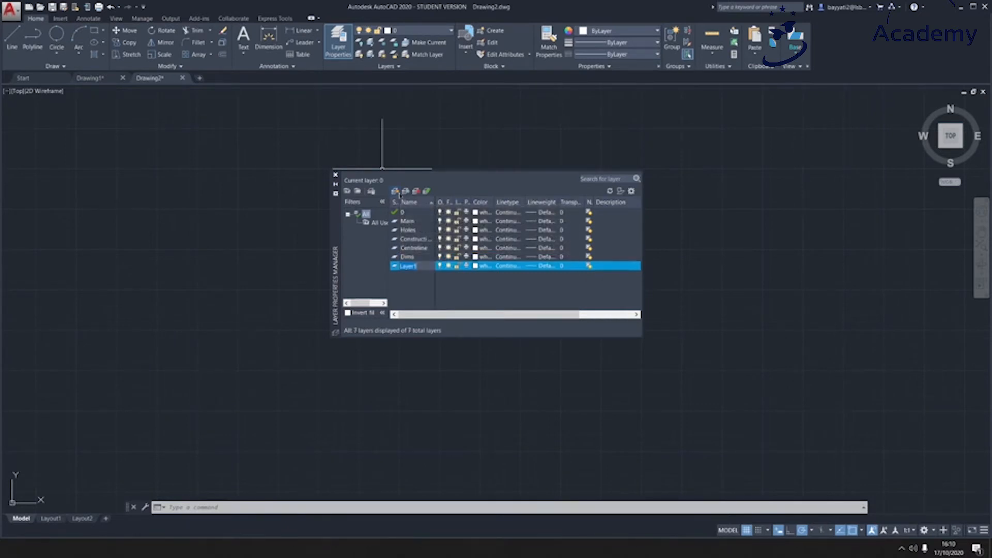
{"action": "type", "text": "Hxtch"}
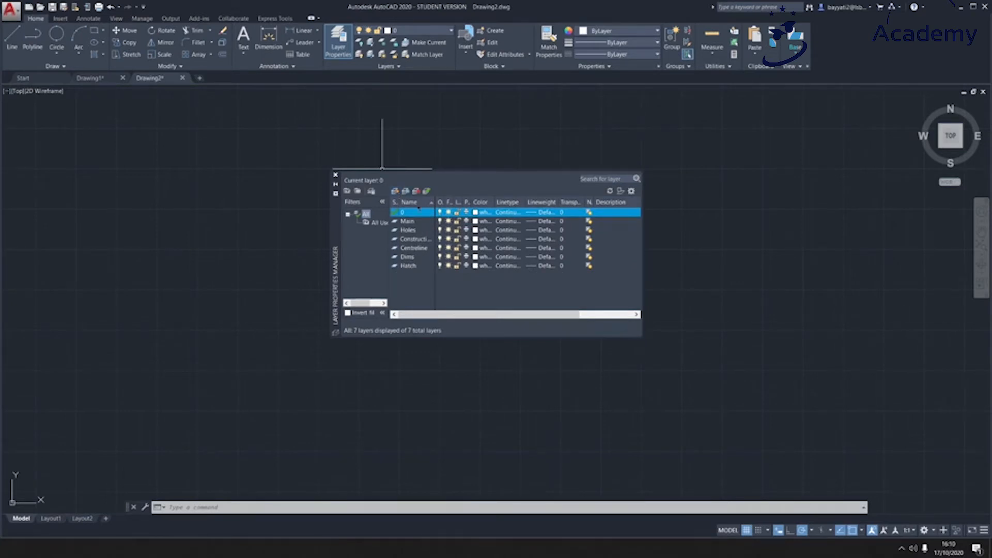
Set the lineweight of the Main layer to 0.30 mm
{"action": "left_click", "coordinate": [413, 222]}
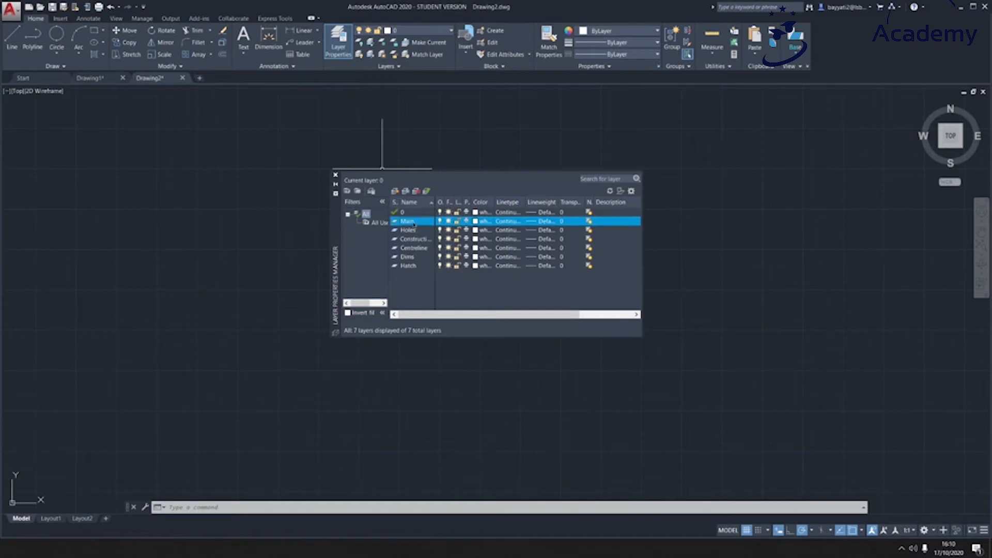
{"action": "left_click", "coordinate": [535, 222]}
{"action": "scroll", "coordinate": [521, 264], "scroll_direction": "down", "scroll_amount": 2}
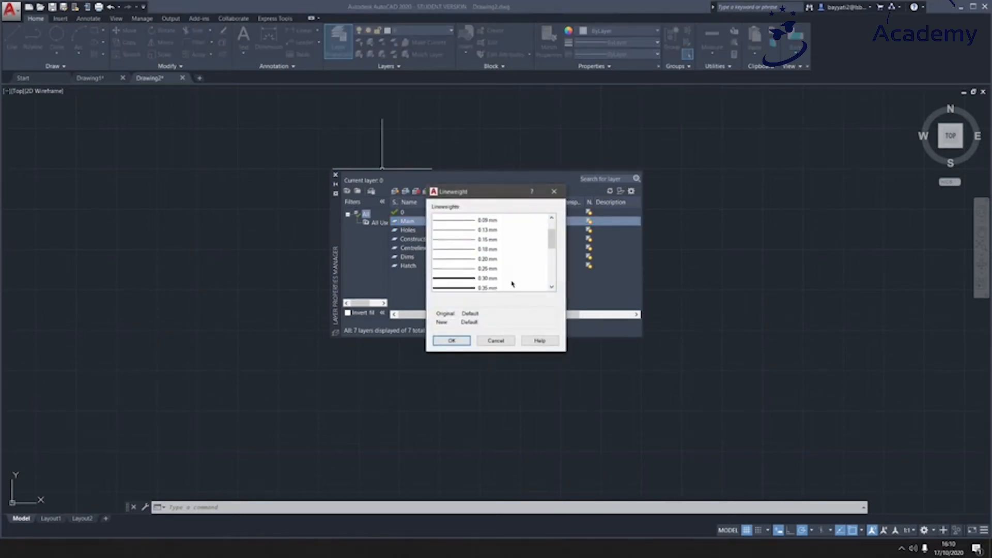
{"action": "left_click", "coordinate": [488, 276]}
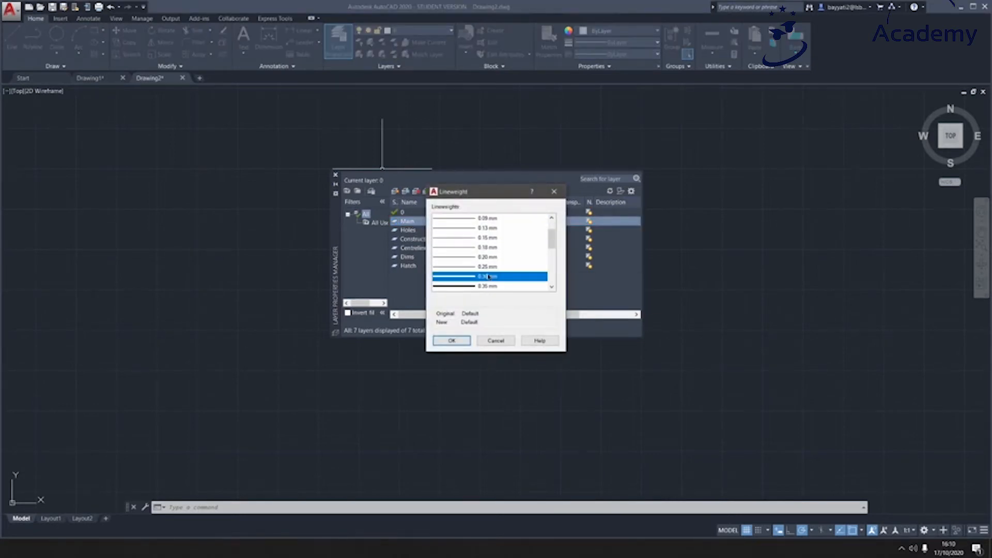
{"action": "left_click", "coordinate": [452, 340]}
Set the lineweight of the Holes layer to 0.30 mm as well
{"action": "left_click", "coordinate": [541, 231]}
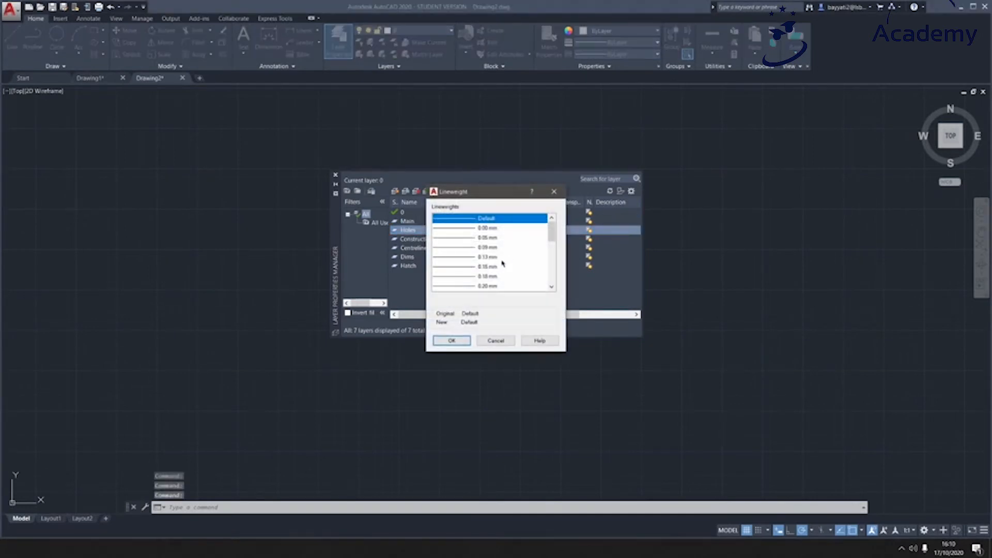
{"action": "left_click", "coordinate": [496, 285]}
{"action": "scroll", "coordinate": [501, 281], "scroll_direction": "down", "scroll_amount": 1}
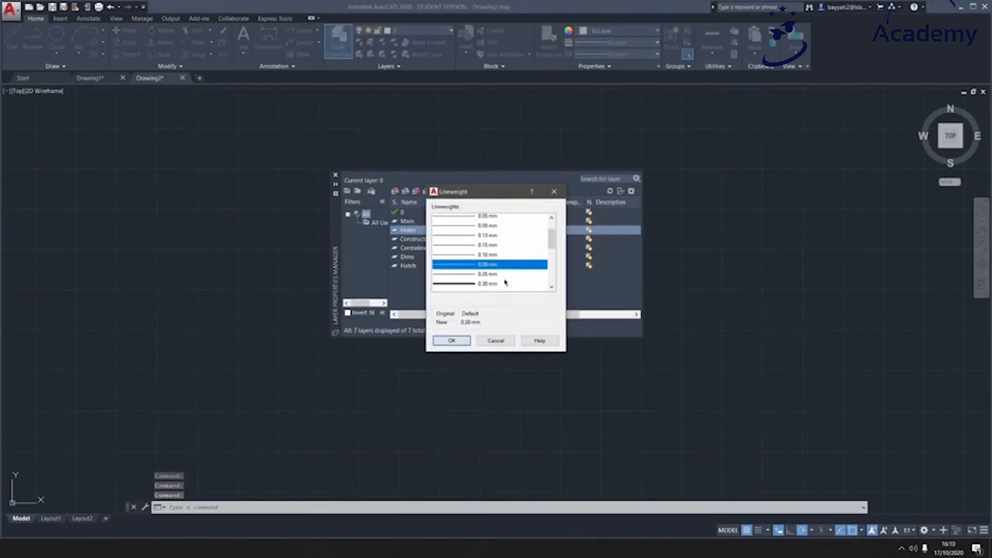
{"action": "left_click", "coordinate": [504, 278]}
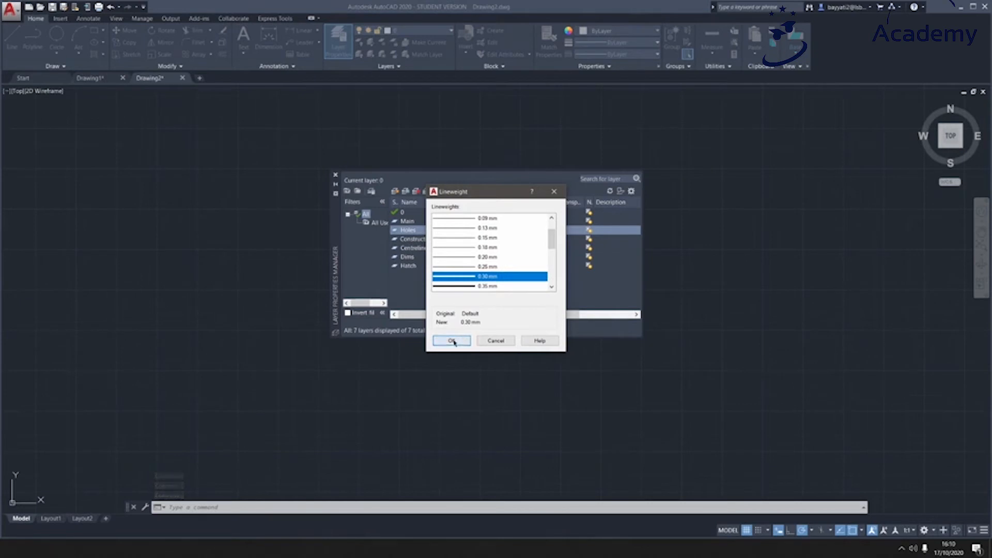
{"action": "left_click", "coordinate": [450, 340]}
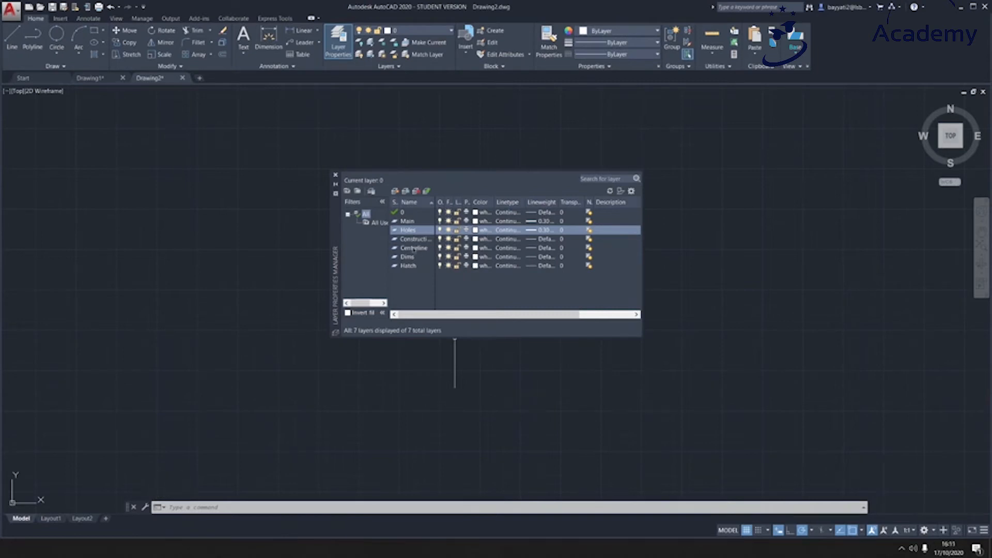
Load the ISO dash dot linetype ACAD_ISO10W100 and assign it to the Centreline layer
{"action": "left_click", "coordinate": [512, 249]}
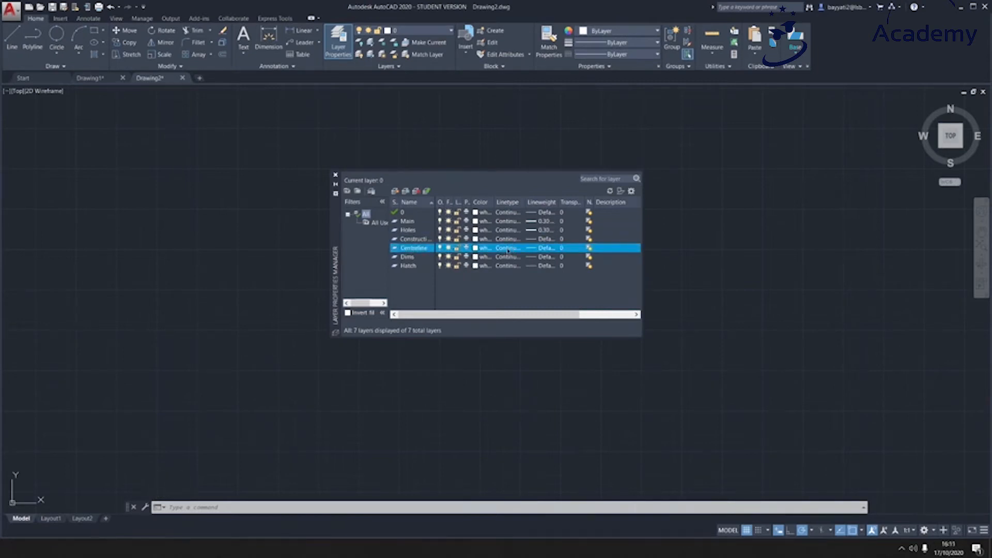
{"action": "left_click", "coordinate": [508, 248]}
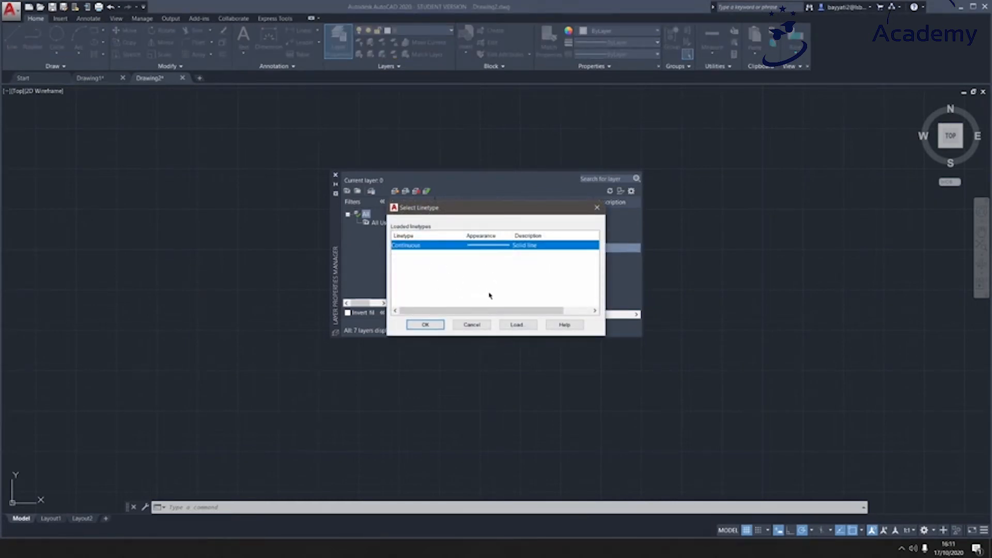
{"action": "left_click", "coordinate": [517, 325]}
{"action": "scroll", "coordinate": [479, 279], "scroll_direction": "down", "scroll_amount": 2}
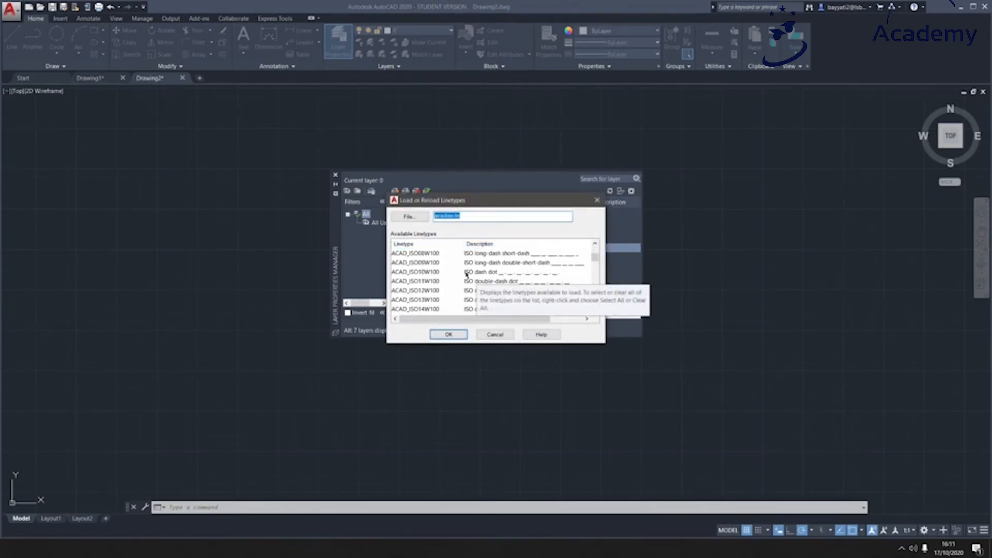
{"action": "left_click", "coordinate": [429, 273]}
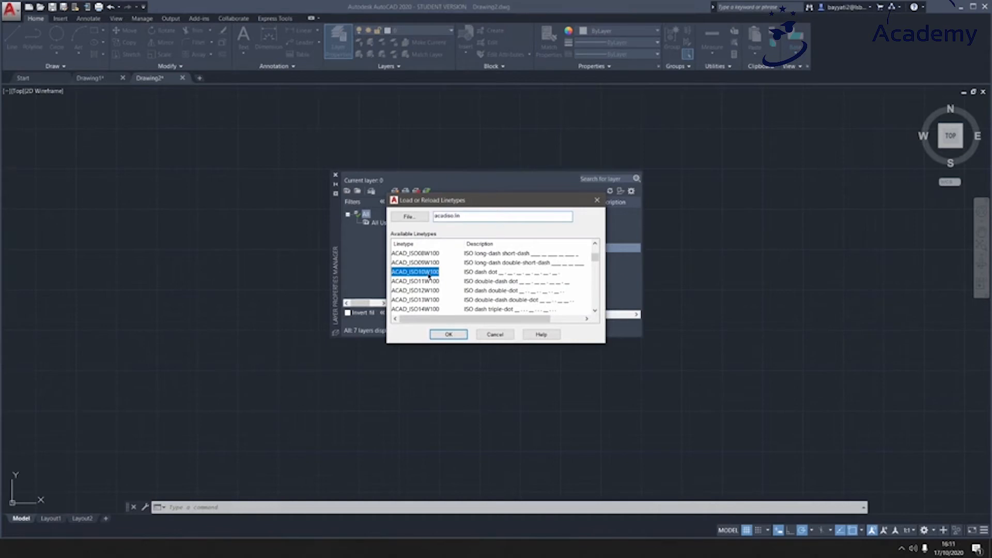
{"action": "left_click", "coordinate": [447, 335]}
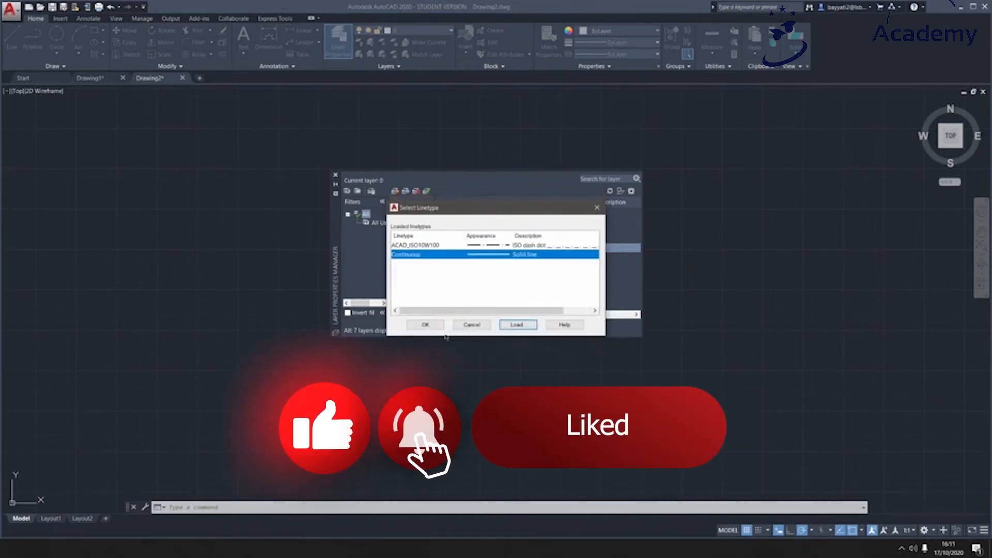
{"action": "left_click", "coordinate": [434, 245]}
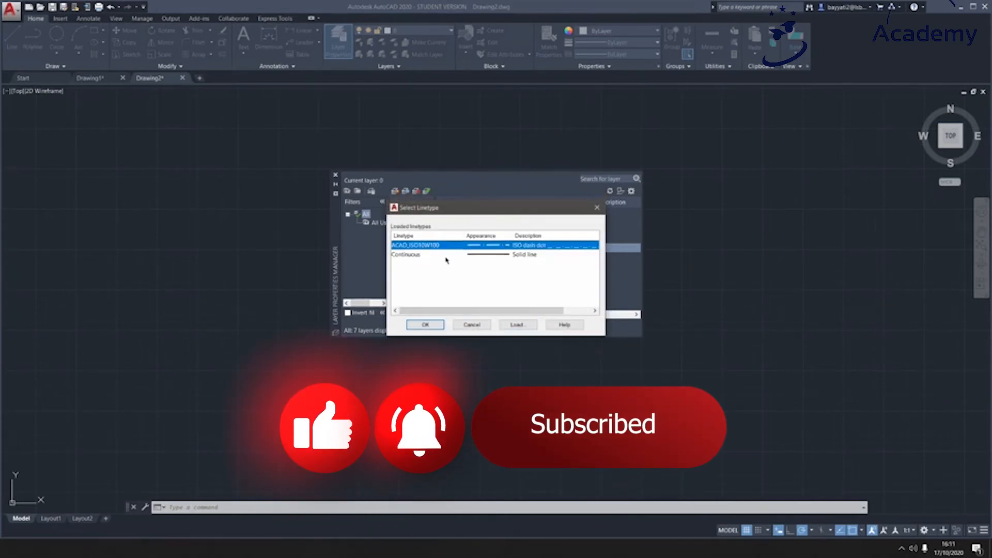
{"action": "left_click", "coordinate": [425, 325]}
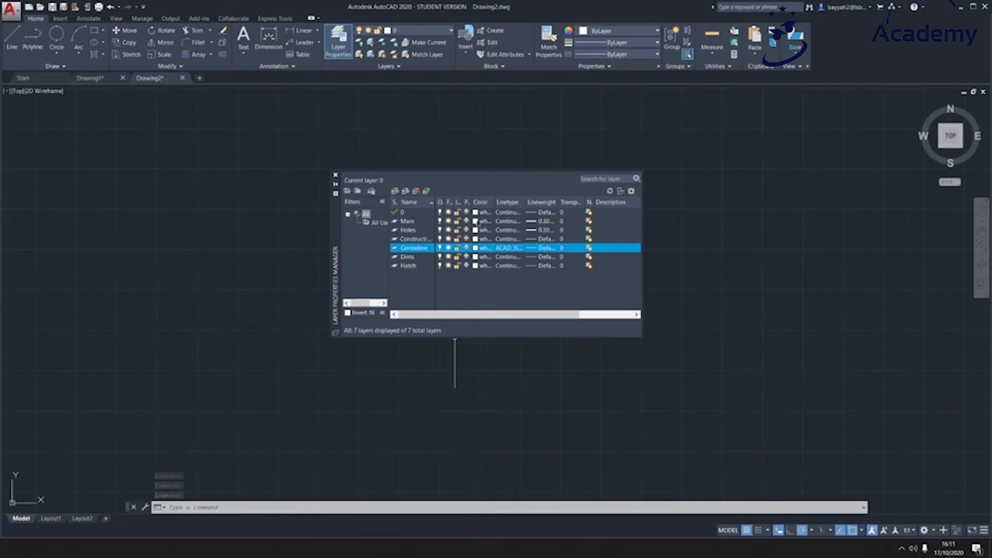
Set the Main layer's colour to red and the Holes layer's colour to cyan, and close the layer manager
{"action": "left_click", "coordinate": [475, 221]}
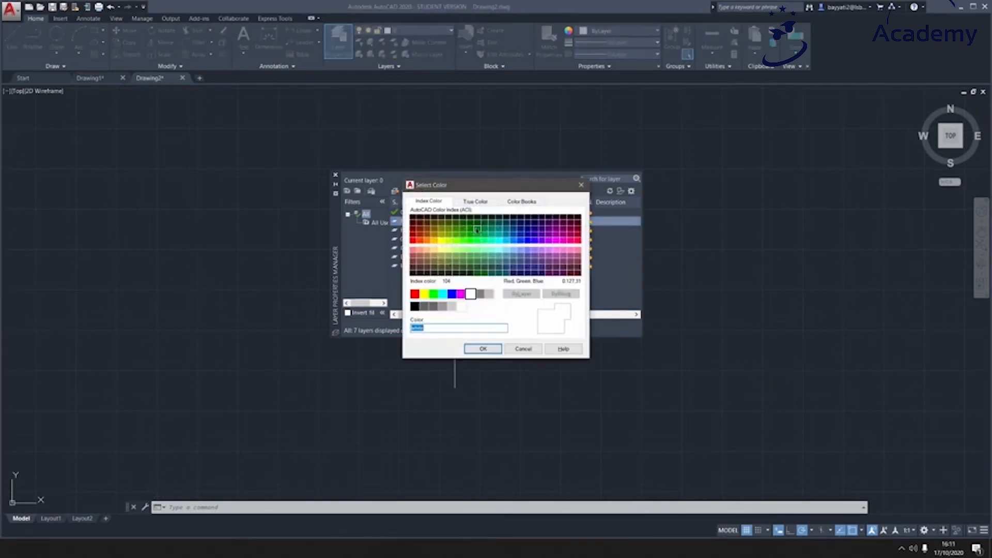
{"action": "double_click", "coordinate": [413, 293]}
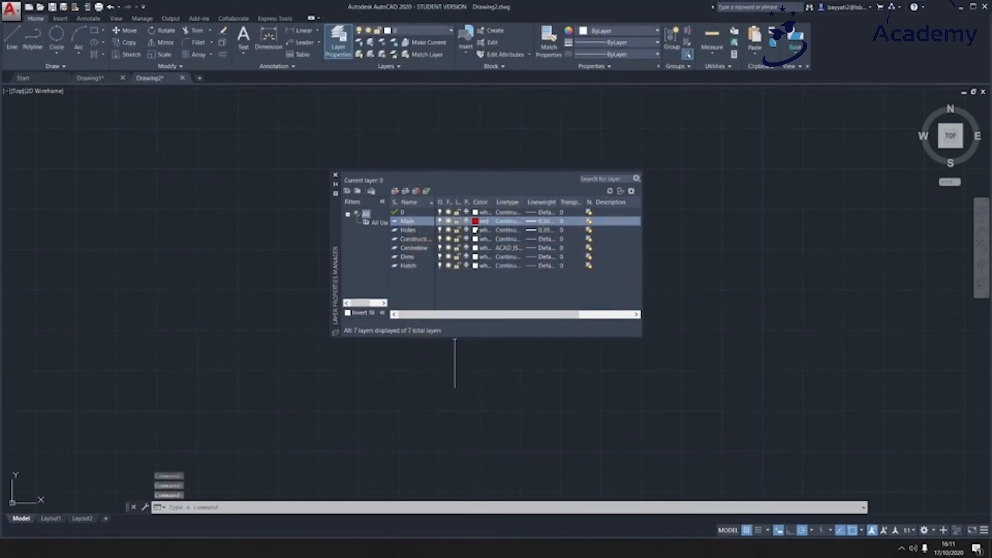
{"action": "left_click", "coordinate": [474, 230]}
{"action": "double_click", "coordinate": [441, 294]}
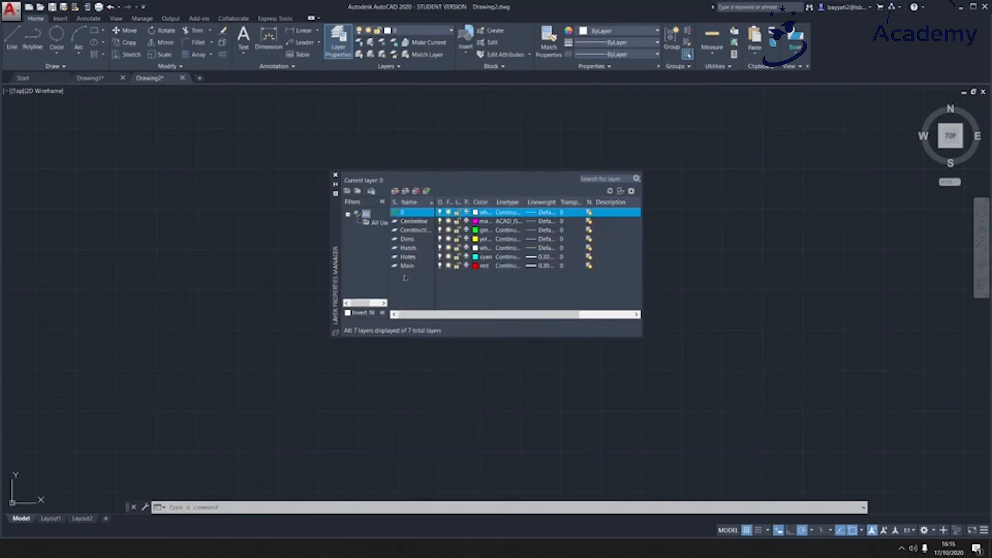
{"action": "left_click", "coordinate": [335, 175]}
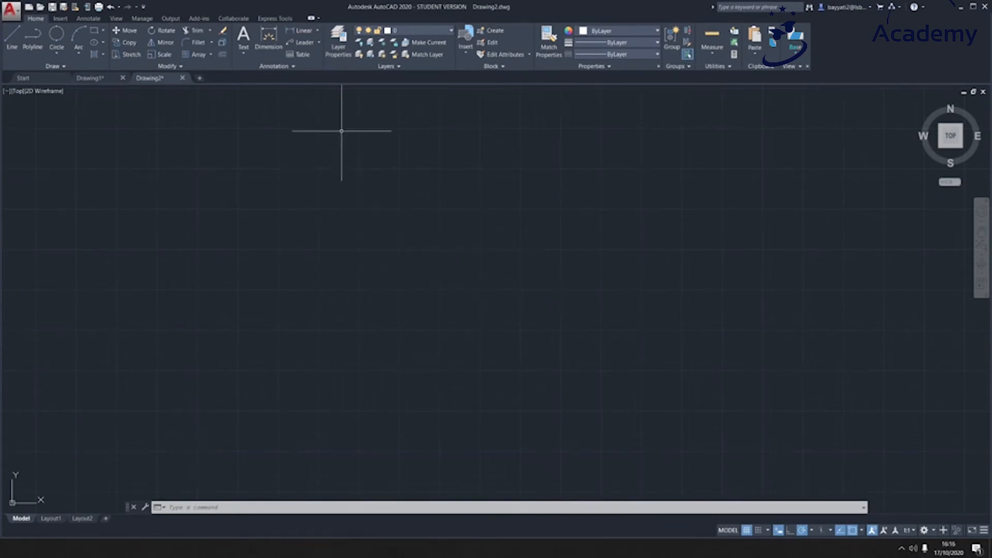
Make Construction the current layer and draw a vertical and a horizontal construction line crossing at one point in the empty drawing
{"action": "left_click", "coordinate": [409, 29]}
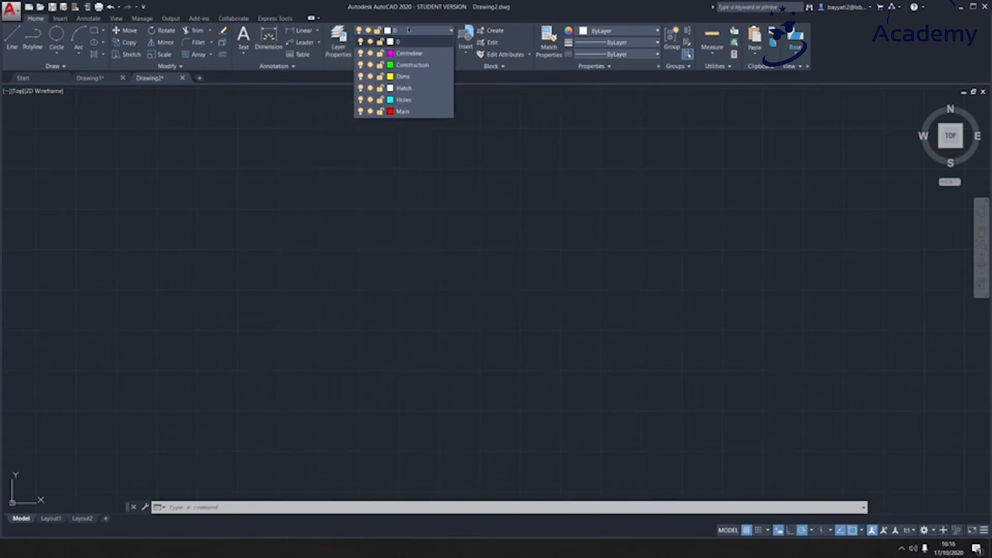
{"action": "left_click", "coordinate": [422, 65]}
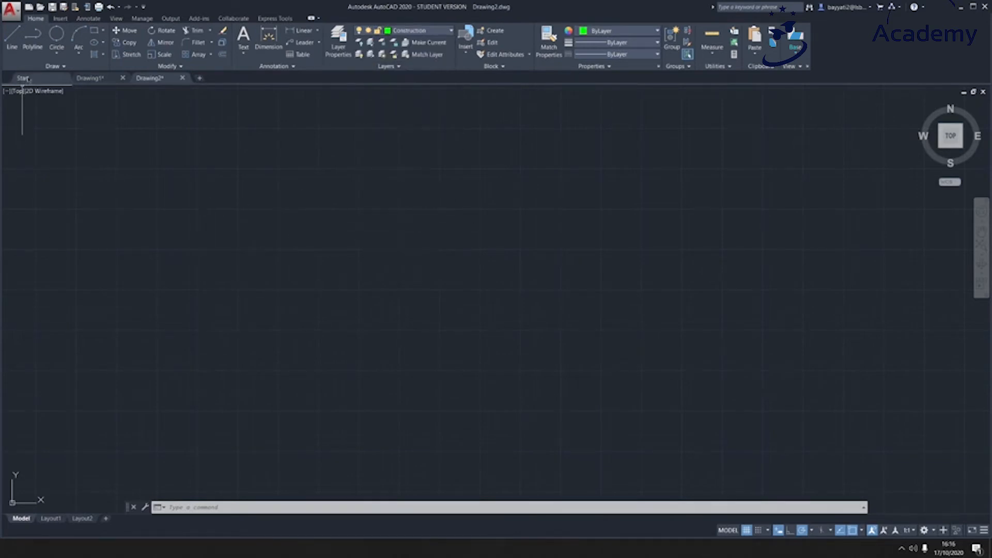
{"action": "left_click", "coordinate": [52, 67]}
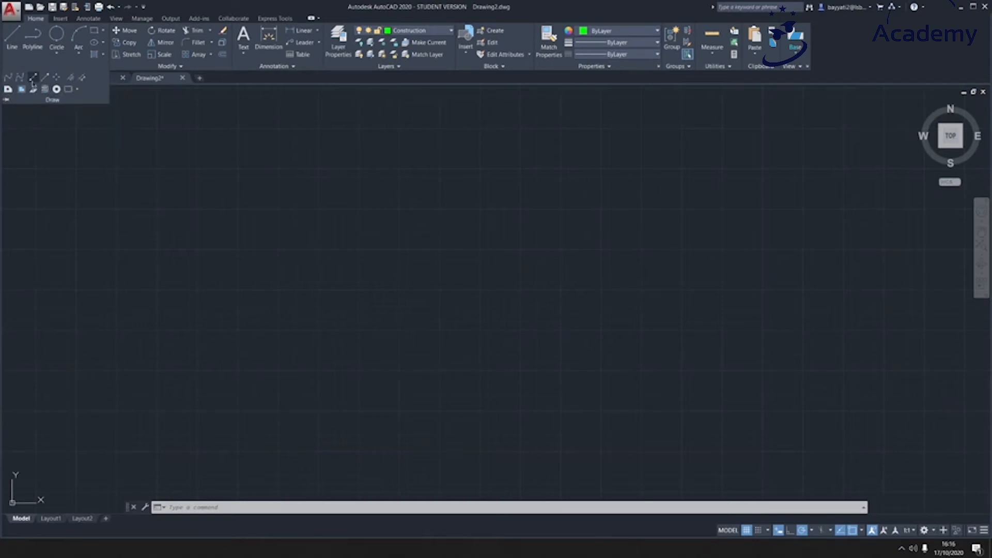
{"action": "left_click", "coordinate": [33, 78]}
{"action": "left_click", "coordinate": [390, 276]}
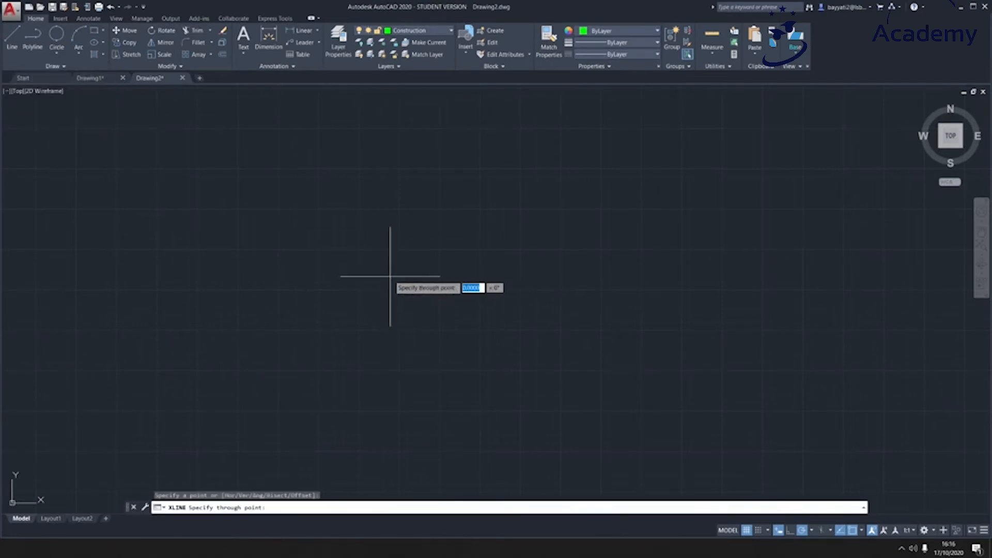
{"action": "left_click", "coordinate": [390, 240]}
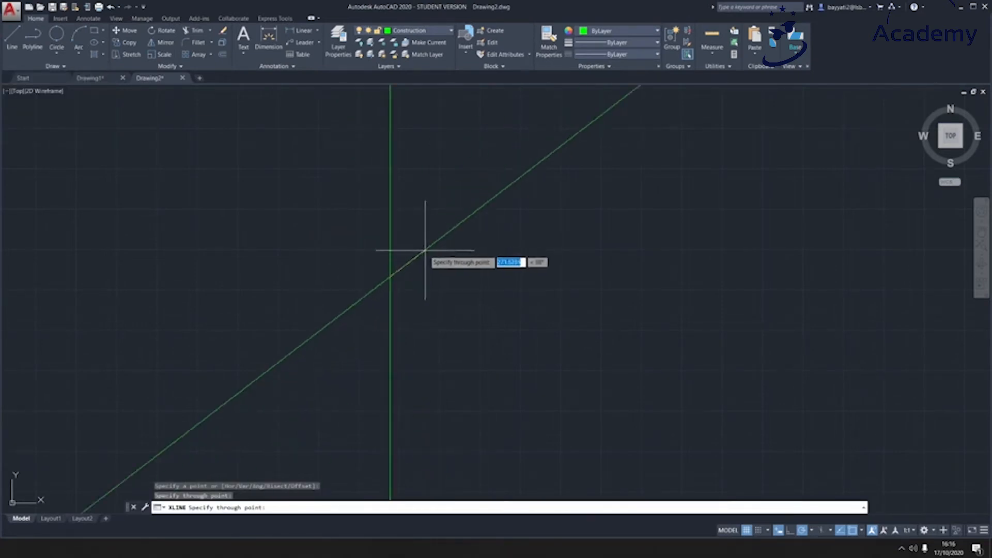
{"action": "left_click", "coordinate": [432, 276]}
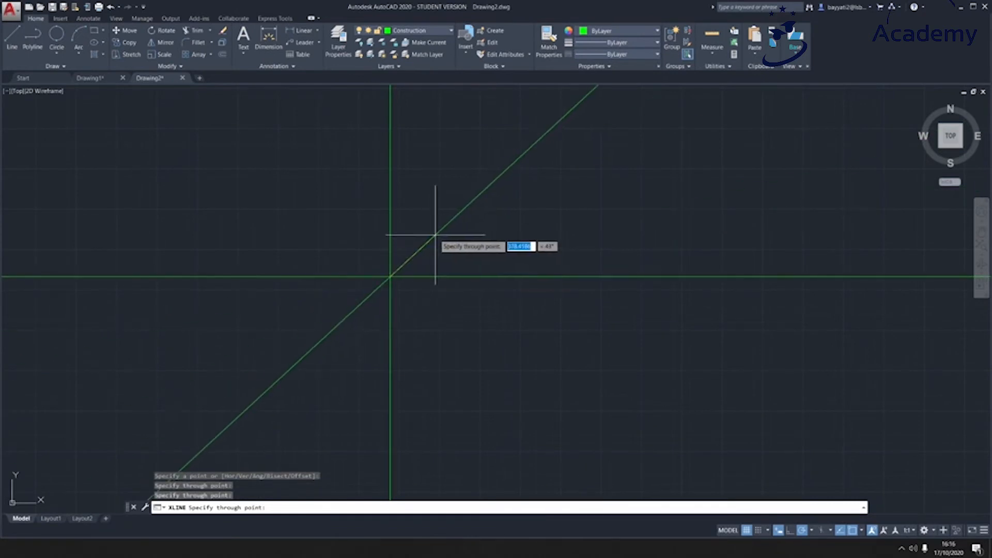
{"action": "key", "text": "Return"}
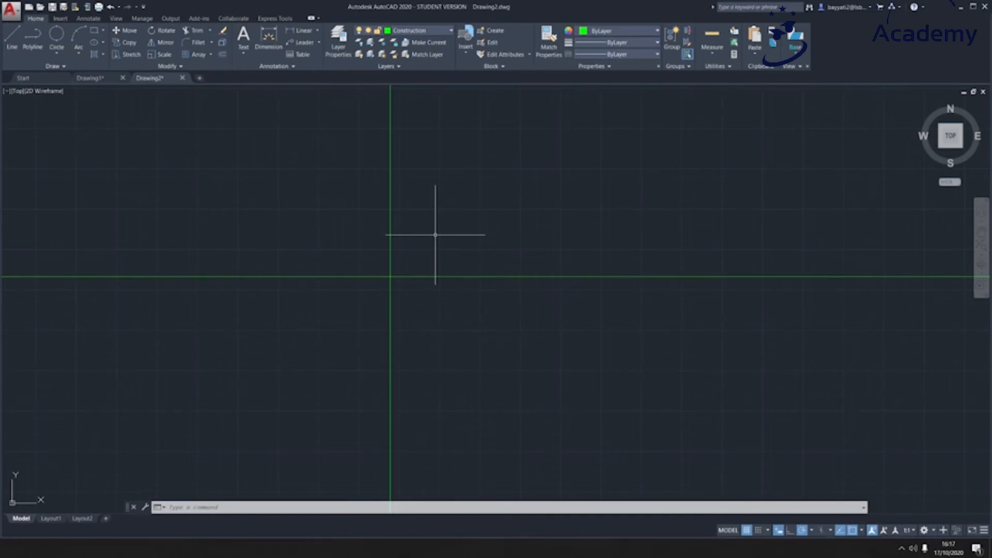
Offset the vertical construction line by 30 to both its left and right sides
{"action": "left_click", "coordinate": [222, 55]}
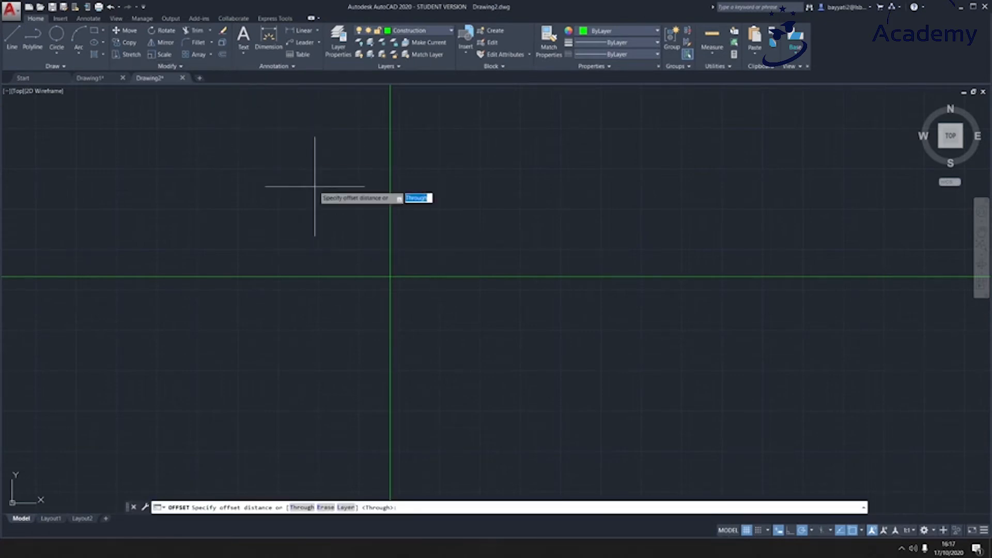
{"action": "type", "text": "30"}
{"action": "key", "text": "Return"}
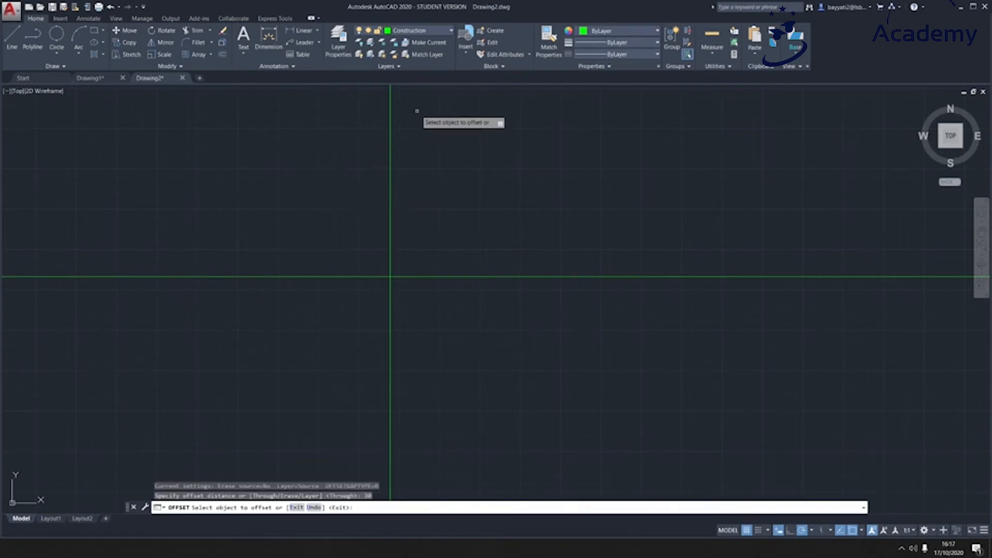
{"action": "left_click", "coordinate": [391, 196]}
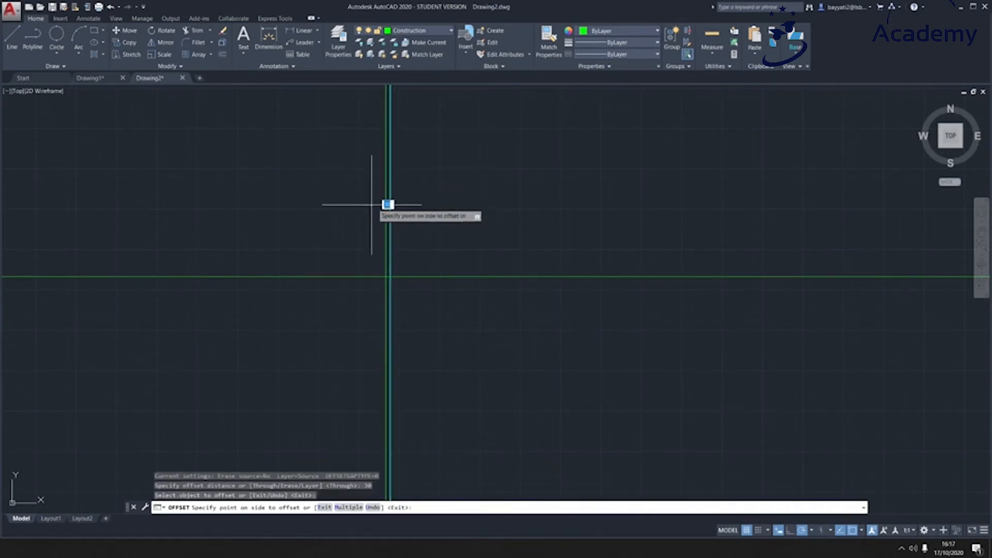
{"action": "left_click", "coordinate": [269, 228]}
{"action": "scroll", "coordinate": [380, 289], "scroll_direction": "up", "scroll_amount": 5}
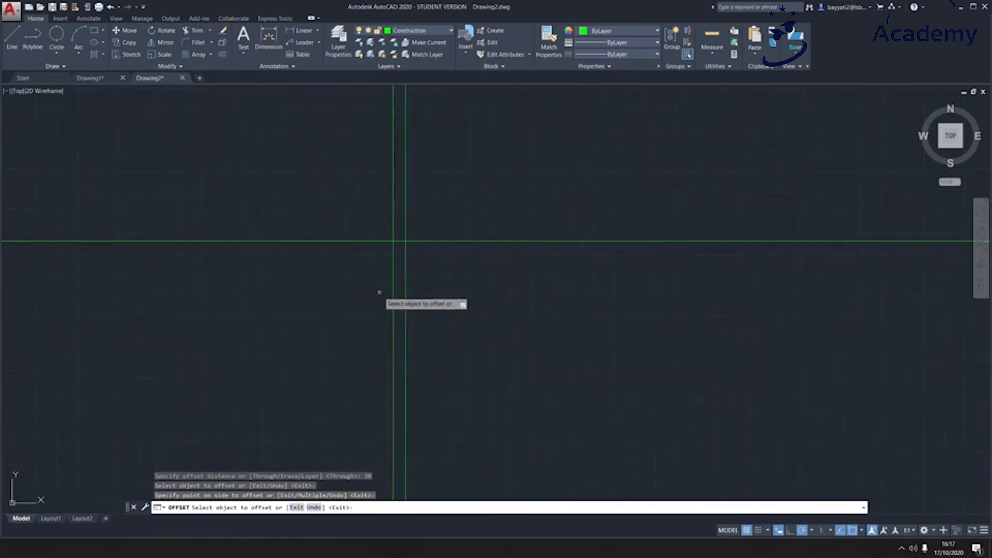
{"action": "left_click", "coordinate": [389, 210]}
{"action": "left_click", "coordinate": [423, 219]}
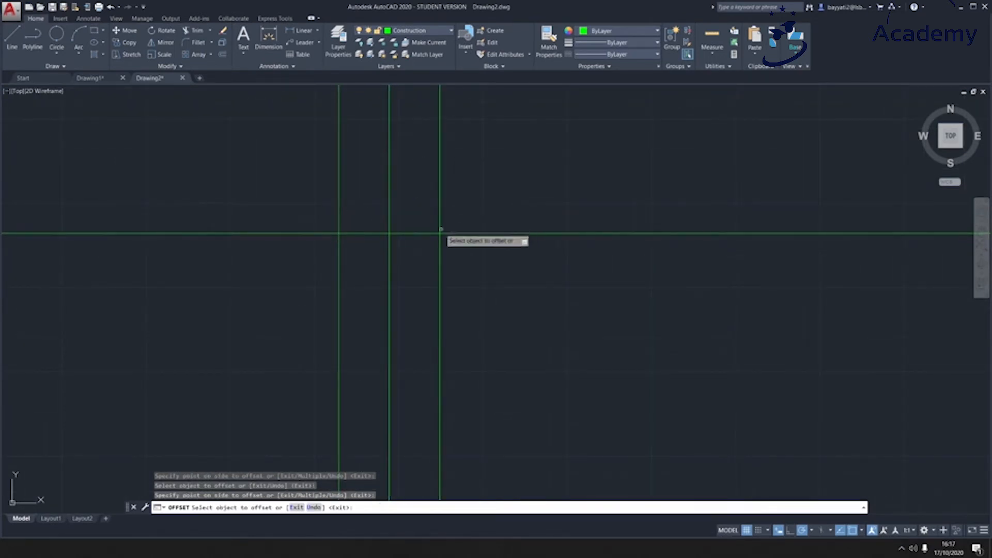
Offset the central vertical construction line by 45 to both its left and right sides
{"action": "scroll", "coordinate": [443, 224], "scroll_direction": "down", "scroll_amount": 2}
{"action": "key", "text": "Return"}
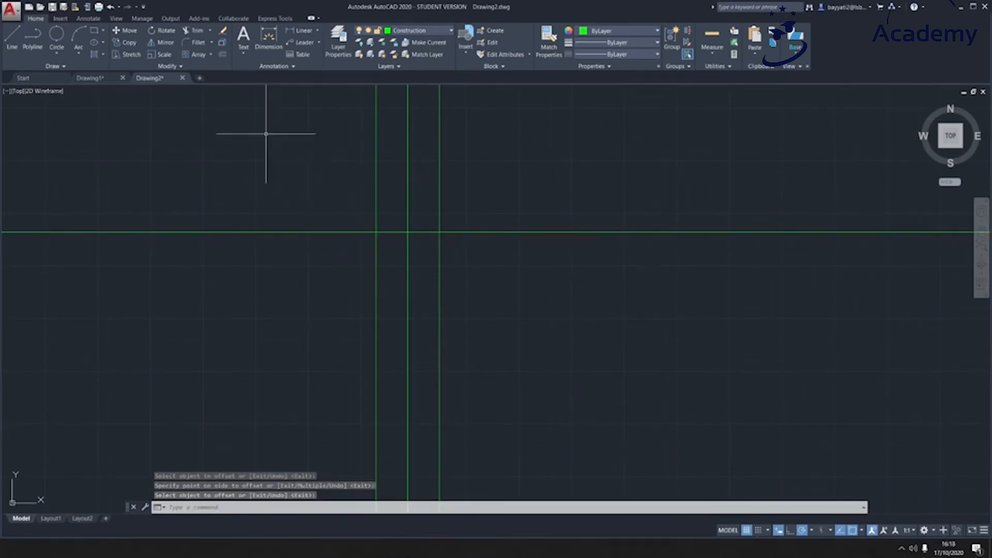
{"action": "left_click", "coordinate": [222, 54]}
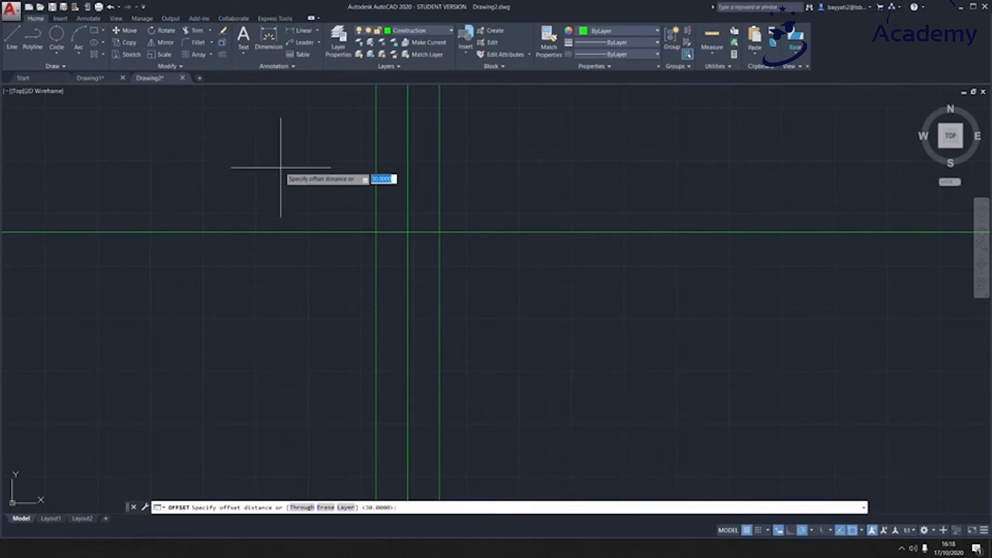
{"action": "type", "text": "45"}
{"action": "key", "text": "Return"}
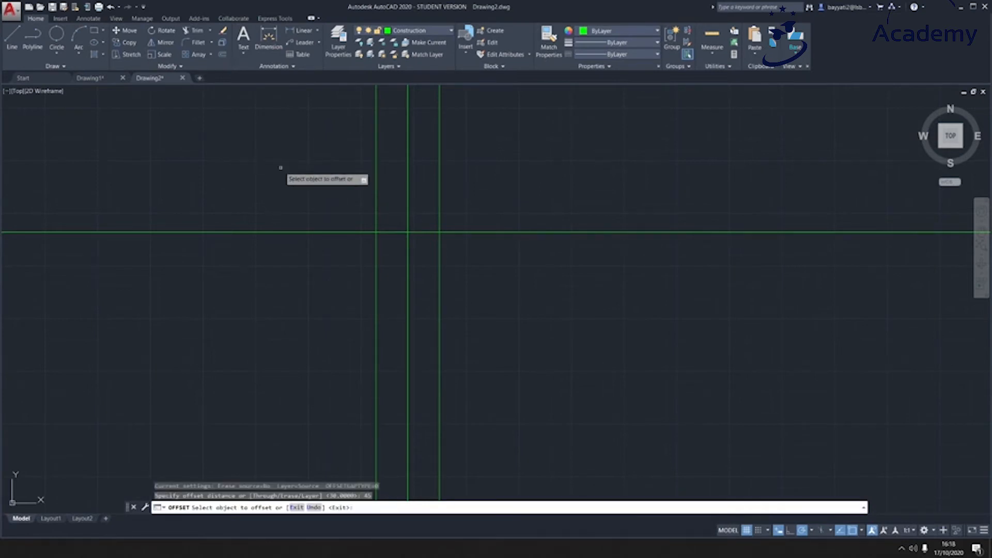
{"action": "left_click", "coordinate": [408, 192]}
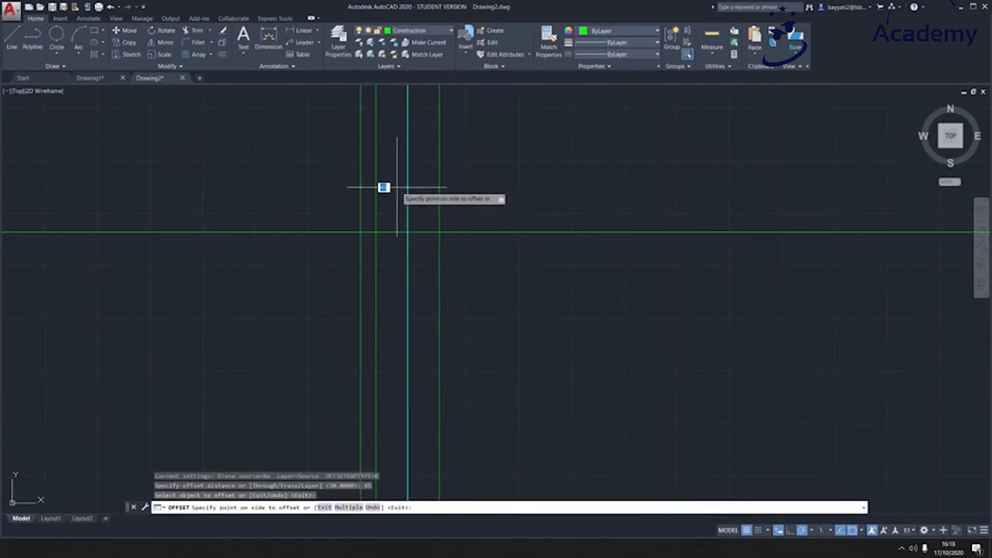
{"action": "left_click", "coordinate": [287, 191]}
{"action": "left_click", "coordinate": [408, 204]}
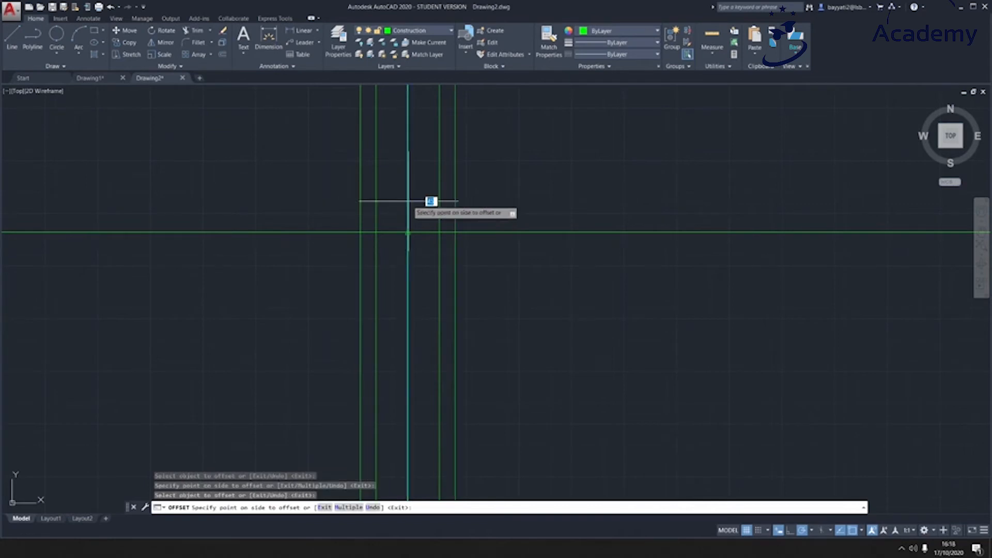
{"action": "left_click", "coordinate": [479, 192]}
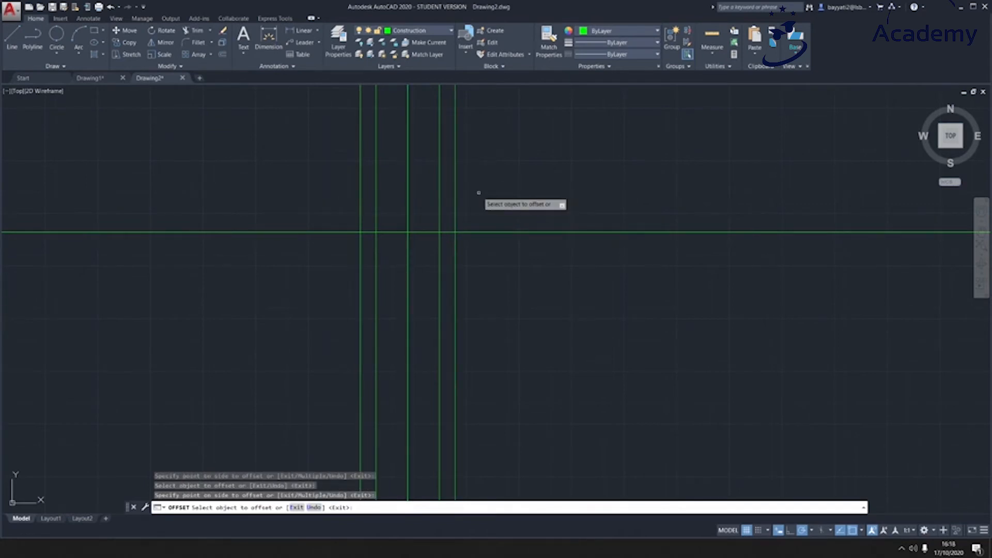
{"action": "key", "text": "Return"}
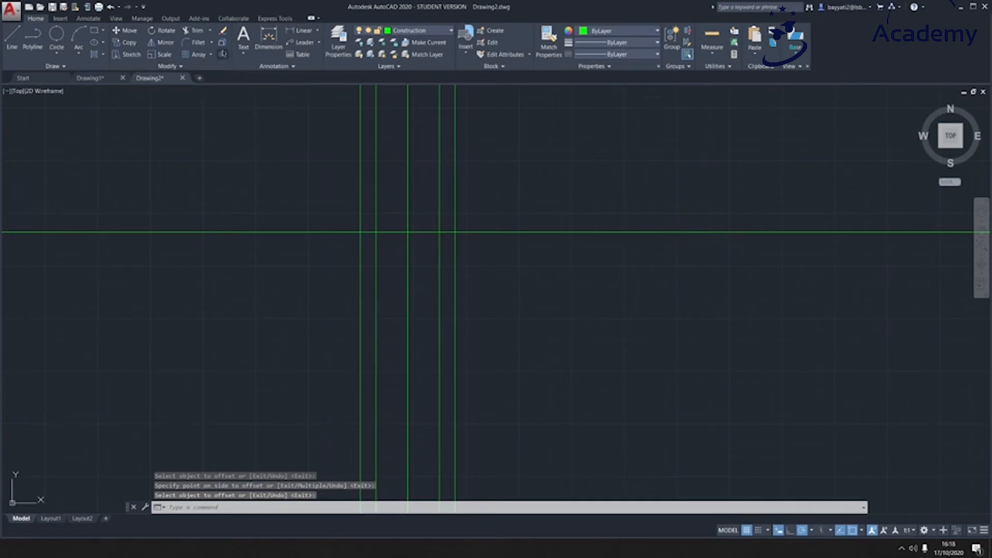
Offset the horizontal construction line downwards by 30
{"action": "left_click", "coordinate": [223, 54]}
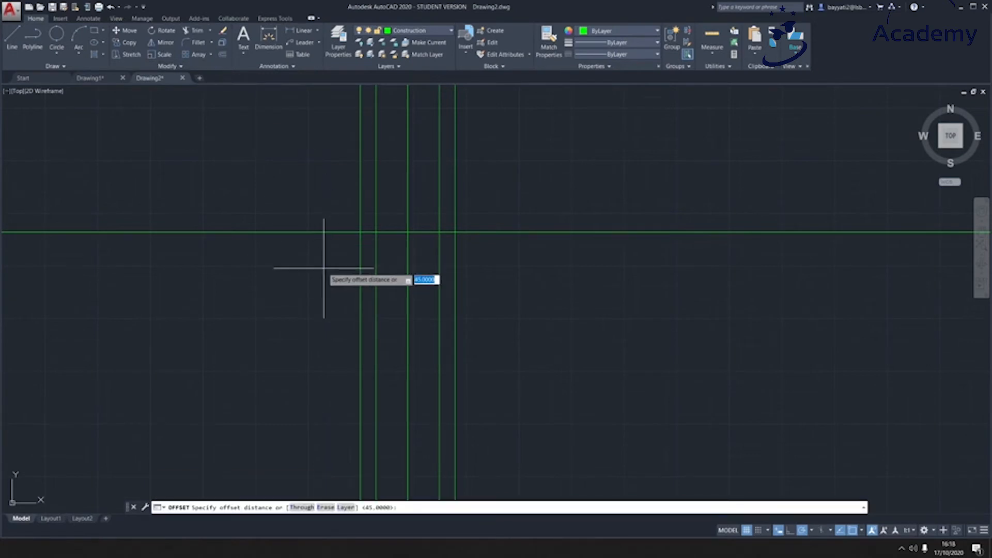
{"action": "type", "text": "30"}
{"action": "key", "text": "Return"}
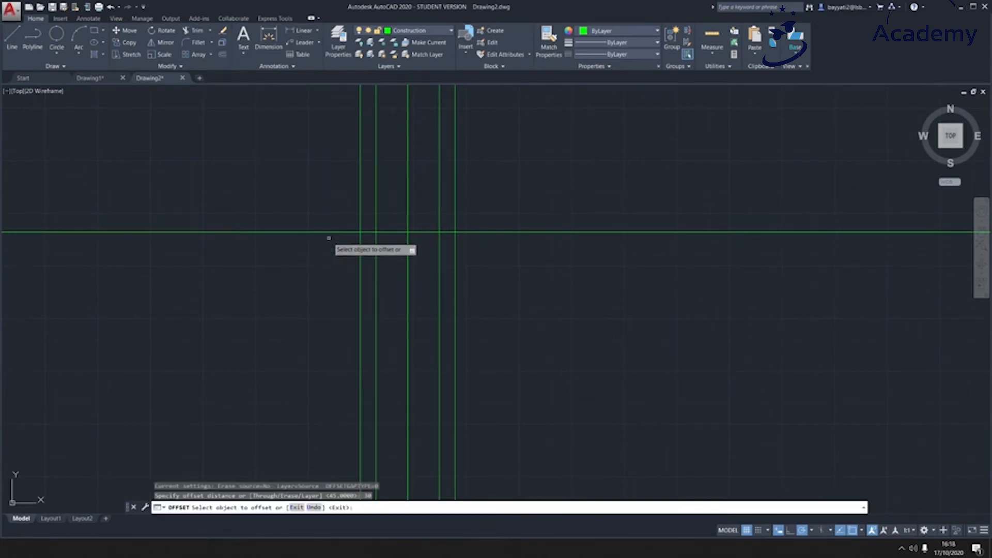
{"action": "left_click", "coordinate": [333, 232]}
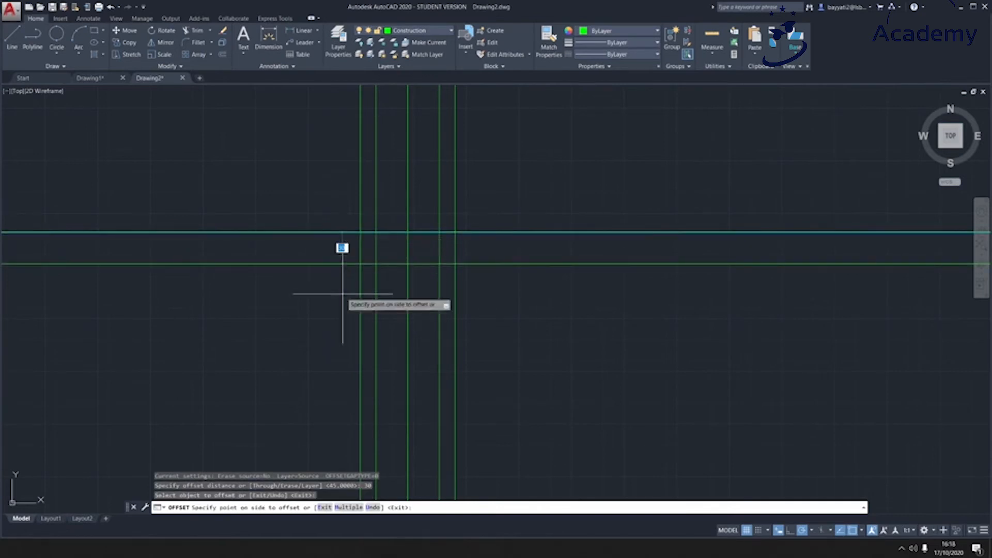
{"action": "left_click", "coordinate": [338, 327]}
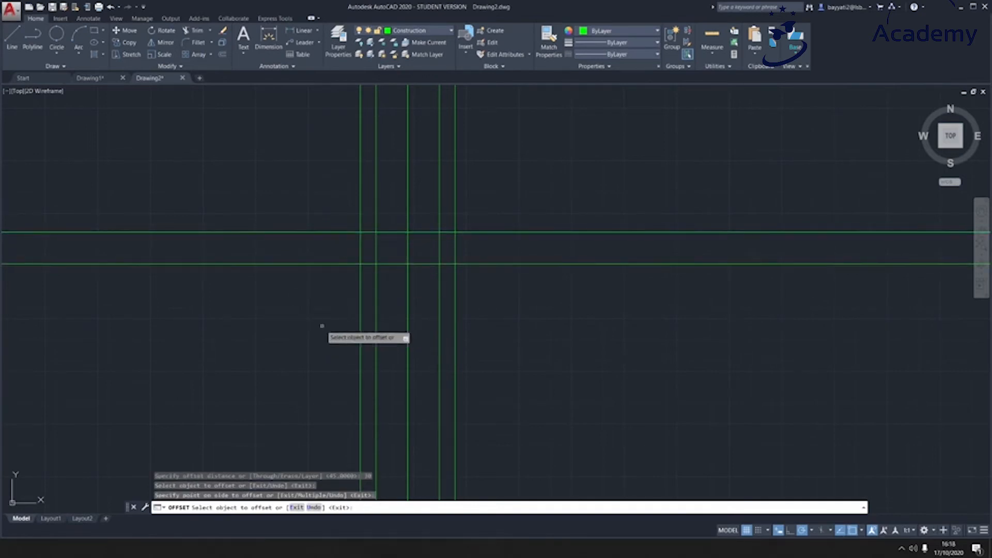
Offset the second horizontal construction line downwards by 42
{"action": "left_click", "coordinate": [223, 54]}
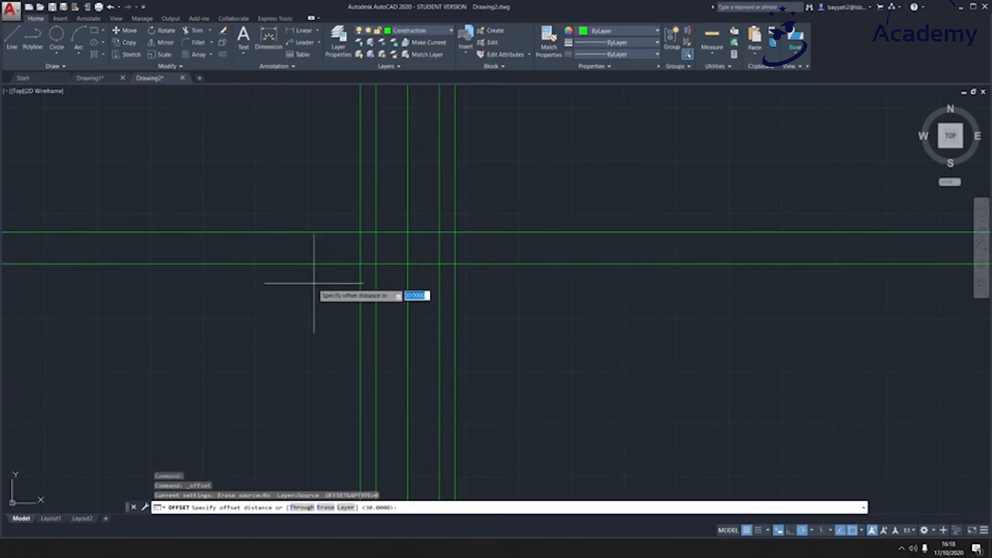
{"action": "type", "text": "4"}
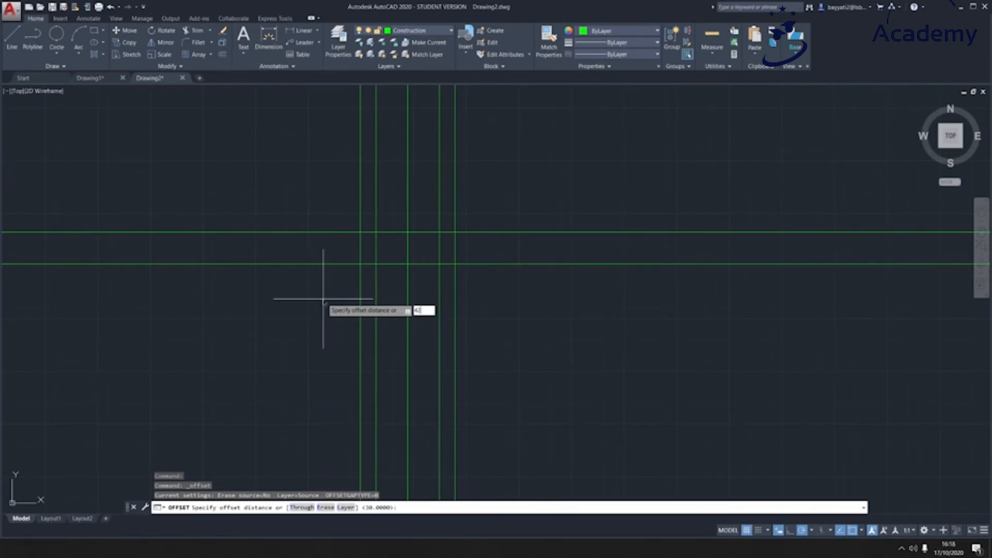
{"action": "type", "text": "2"}
{"action": "key", "text": "Return"}
{"action": "left_click", "coordinate": [341, 264]}
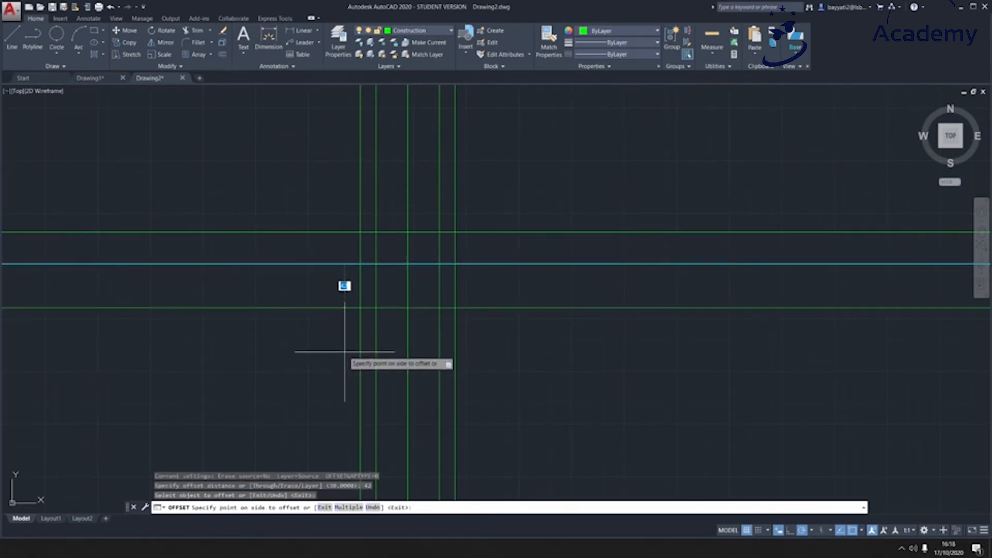
{"action": "left_click", "coordinate": [344, 351]}
Offset the lowest horizontal construction line downwards by 30 and end the Offset command
{"action": "left_click", "coordinate": [223, 55]}
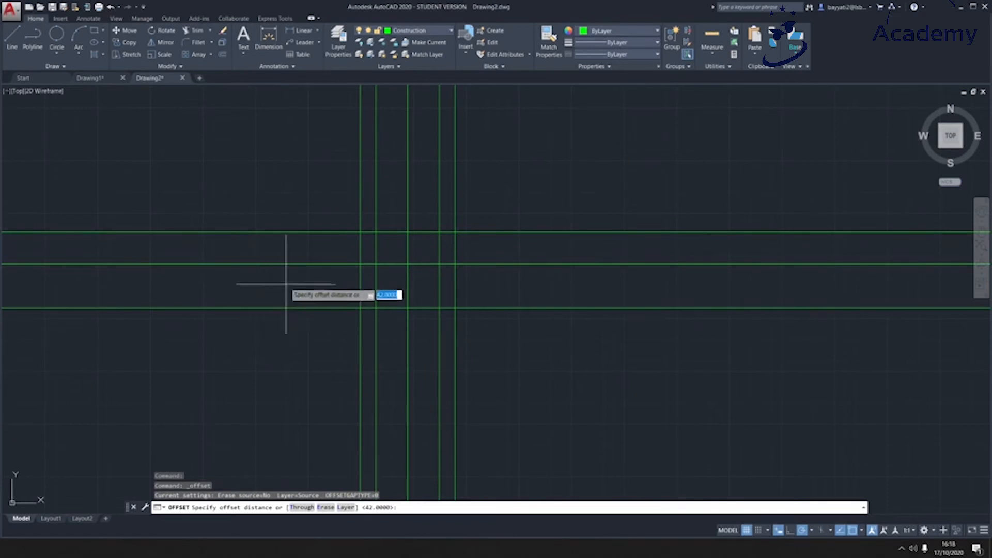
{"action": "type", "text": "30"}
{"action": "key", "text": "Return"}
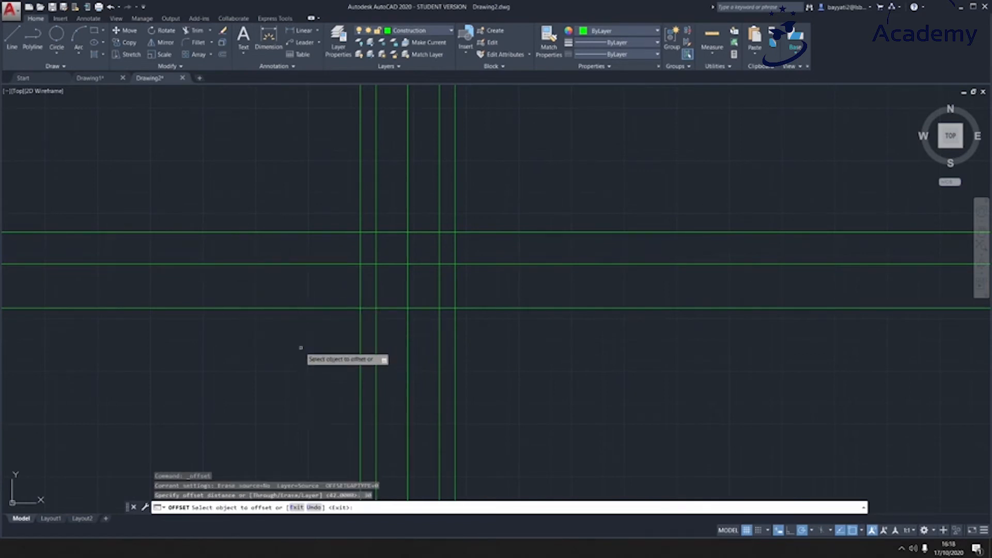
{"action": "left_click", "coordinate": [309, 308]}
{"action": "left_click", "coordinate": [314, 372]}
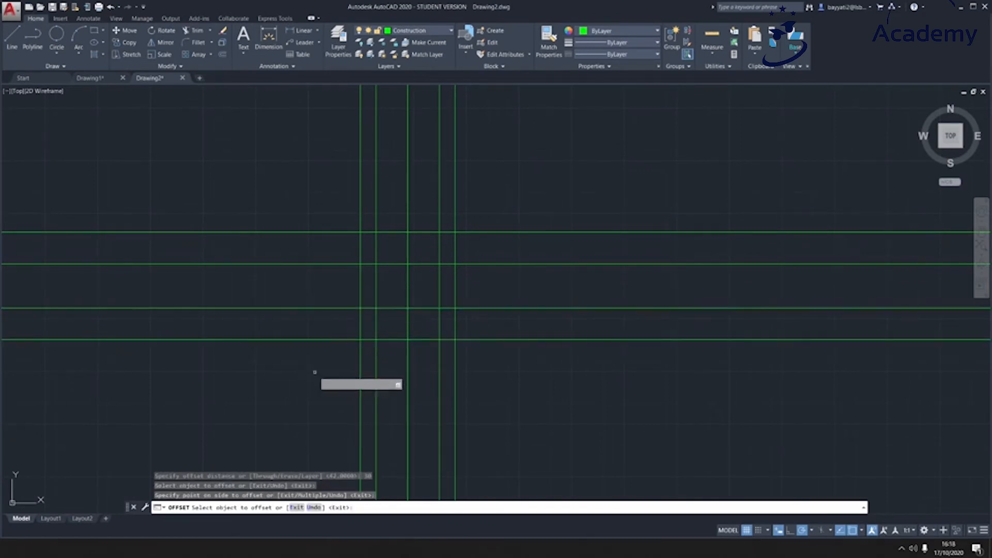
{"action": "key", "text": "Return"}
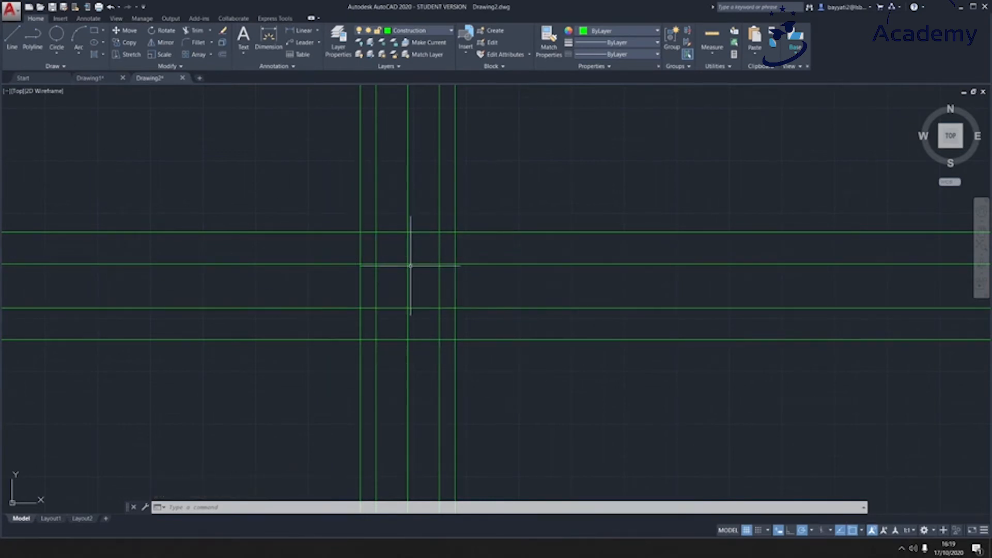
Make Holes the current layer and draw a circle of diameter 20 where the leftmost vertical and uppermost horizontal construction lines cross
{"action": "left_click", "coordinate": [415, 31]}
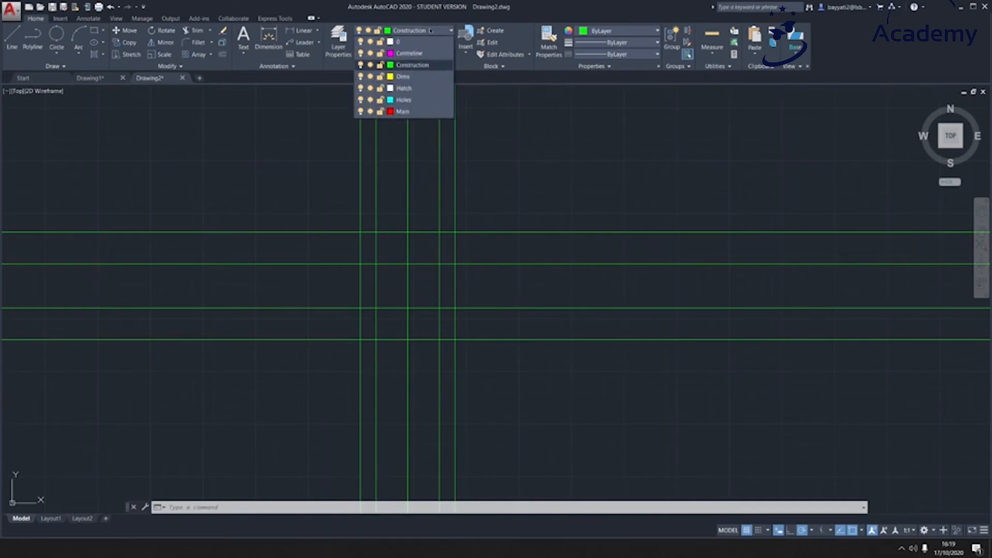
{"action": "left_click", "coordinate": [413, 99]}
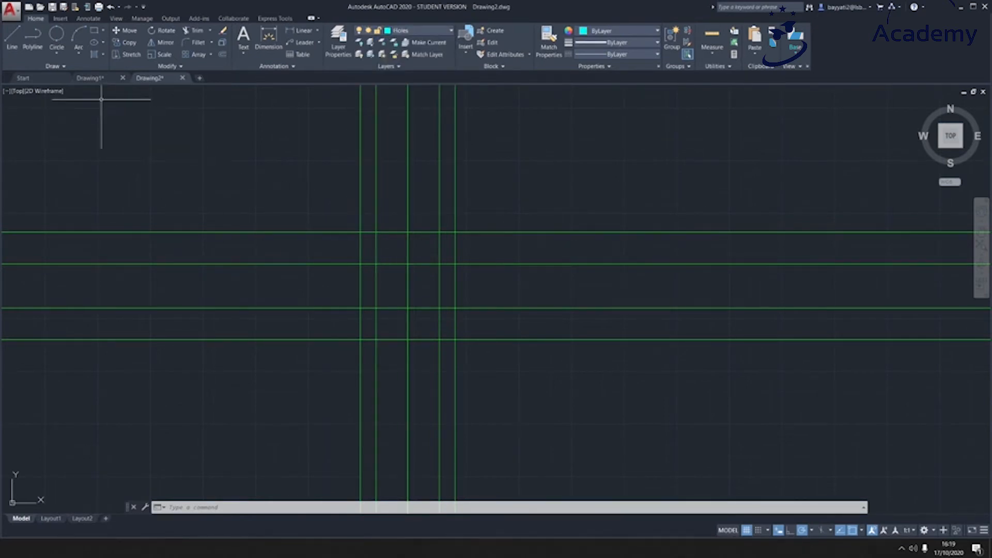
{"action": "left_click", "coordinate": [61, 54]}
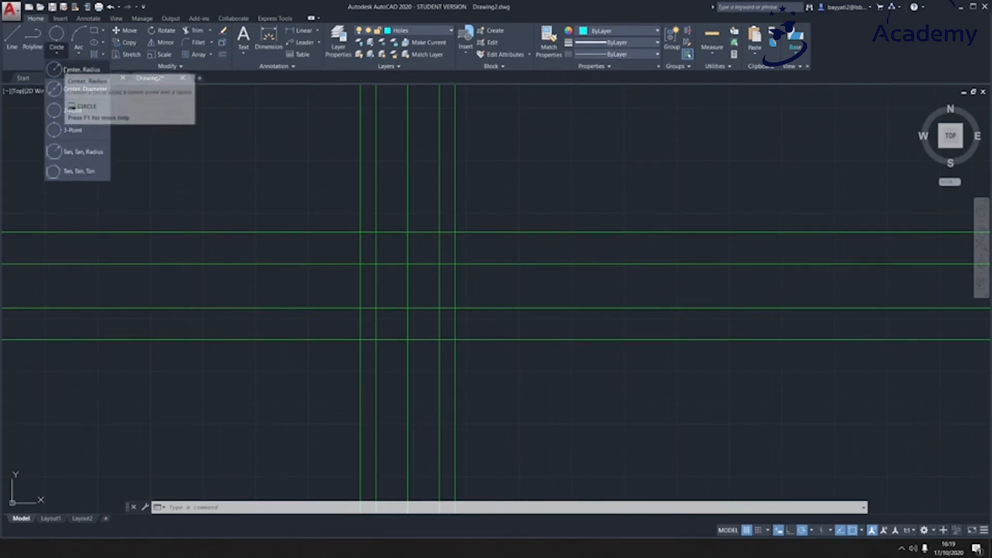
{"action": "left_click", "coordinate": [64, 70]}
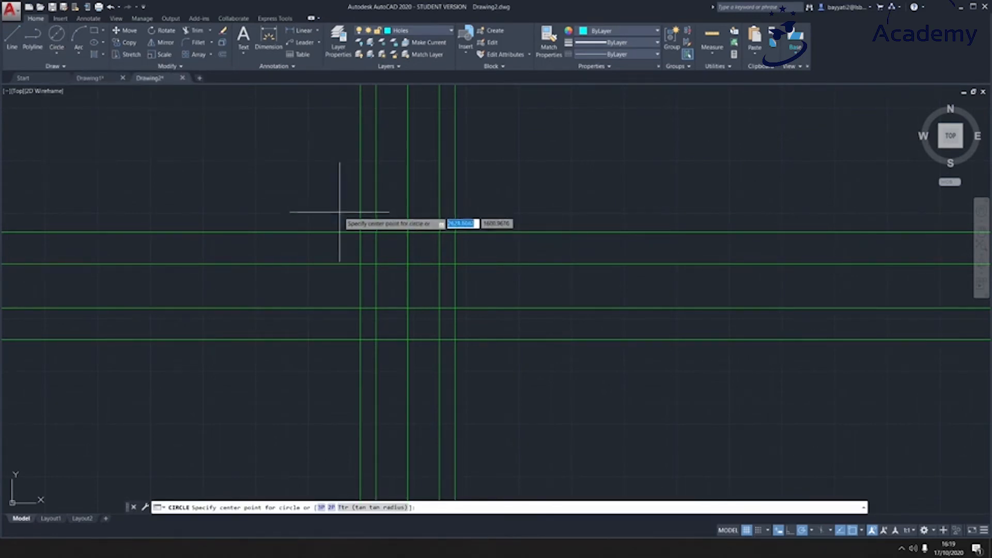
{"action": "left_click", "coordinate": [360, 232]}
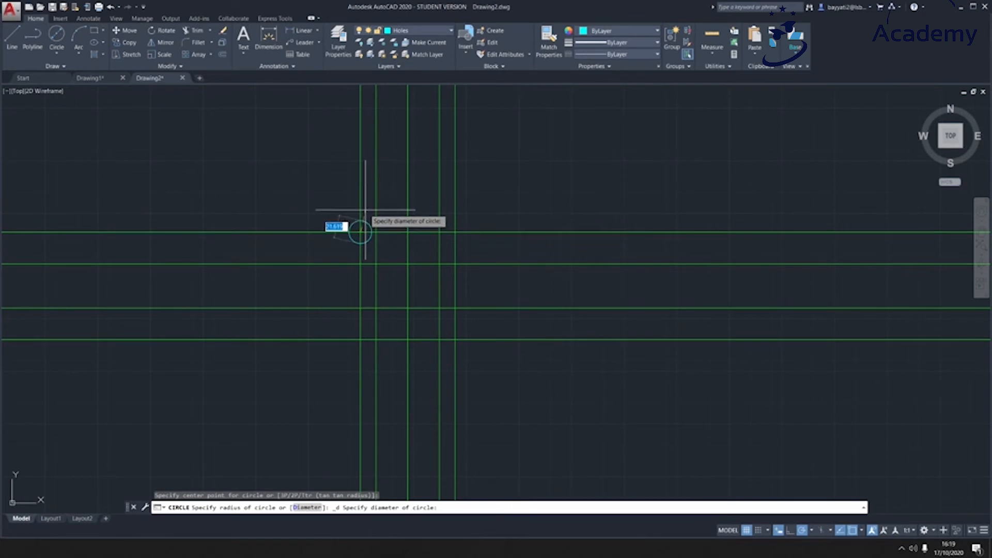
{"action": "type", "text": "20"}
{"action": "key", "text": "Return"}
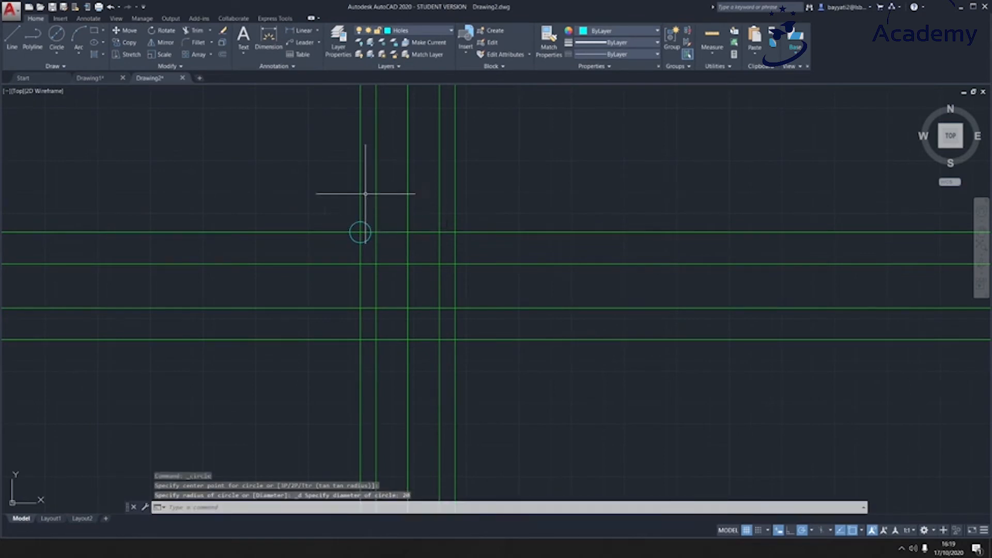
Draw a second circle of diameter 20 where the rightmost vertical and uppermost horizontal construction lines cross
{"action": "left_click", "coordinate": [57, 35]}
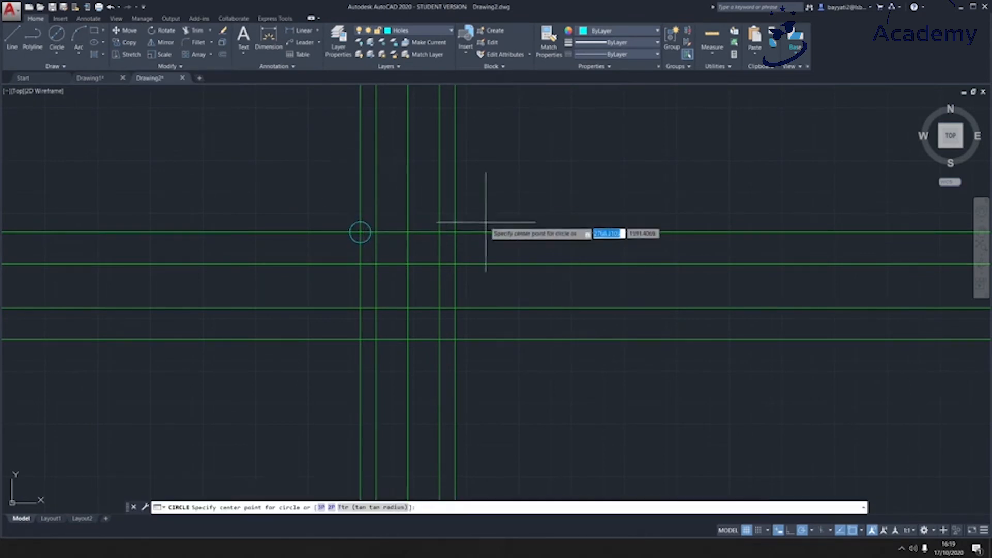
{"action": "left_click", "coordinate": [454, 232]}
{"action": "type", "text": "20"}
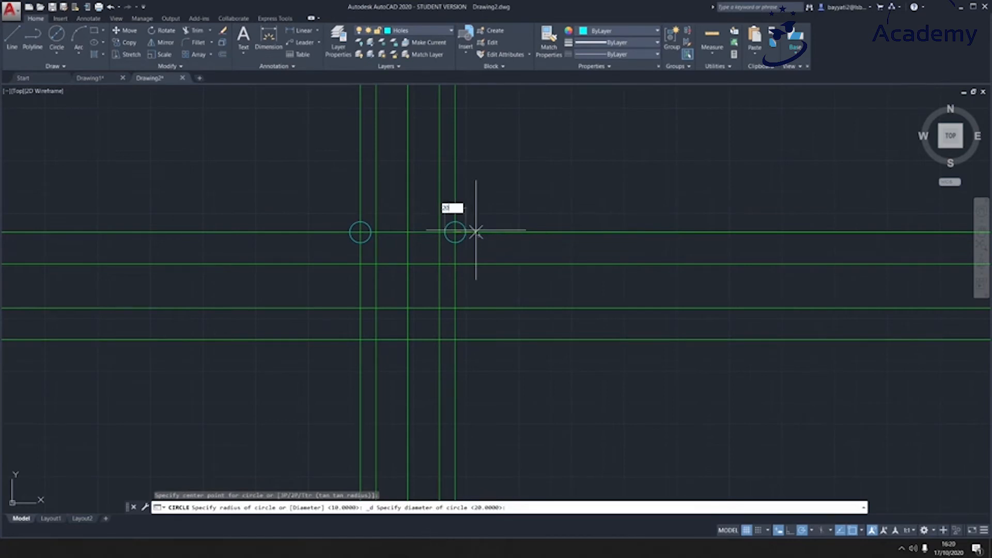
{"action": "key", "text": "Return"}
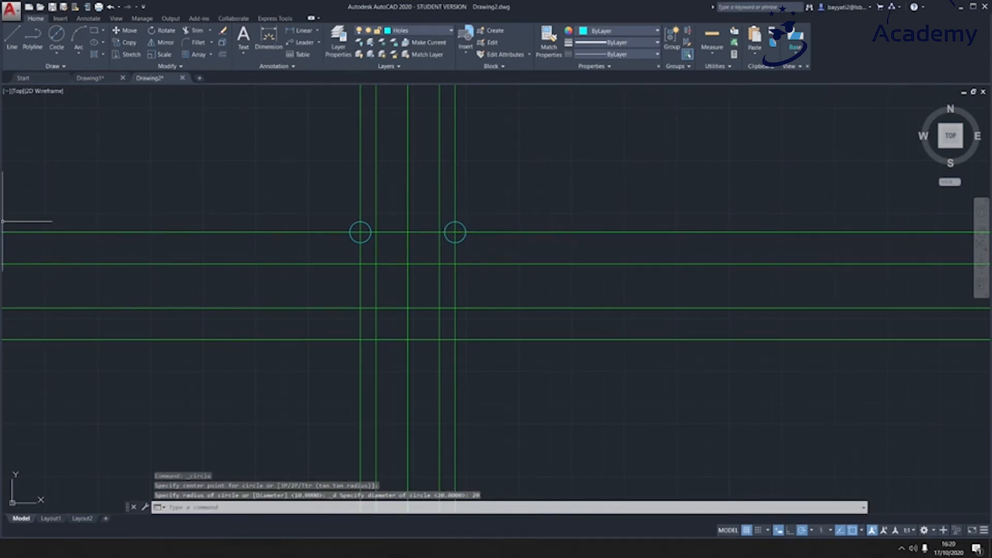
Draw a circle of diameter 16 where the leftmost vertical and third horizontal construction lines cross
{"action": "left_click", "coordinate": [57, 34]}
{"action": "left_click", "coordinate": [360, 308]}
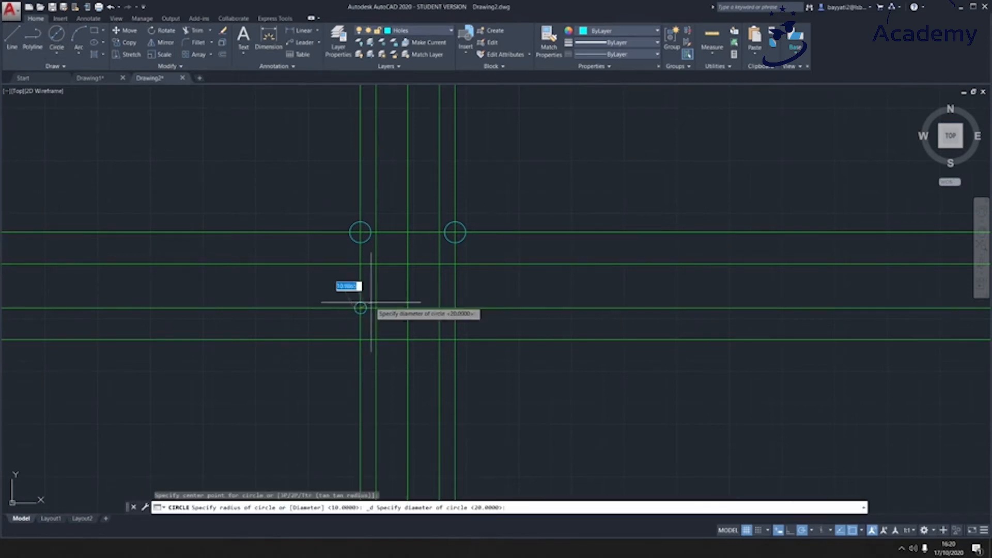
{"action": "type", "text": "16"}
{"action": "key", "text": "Return"}
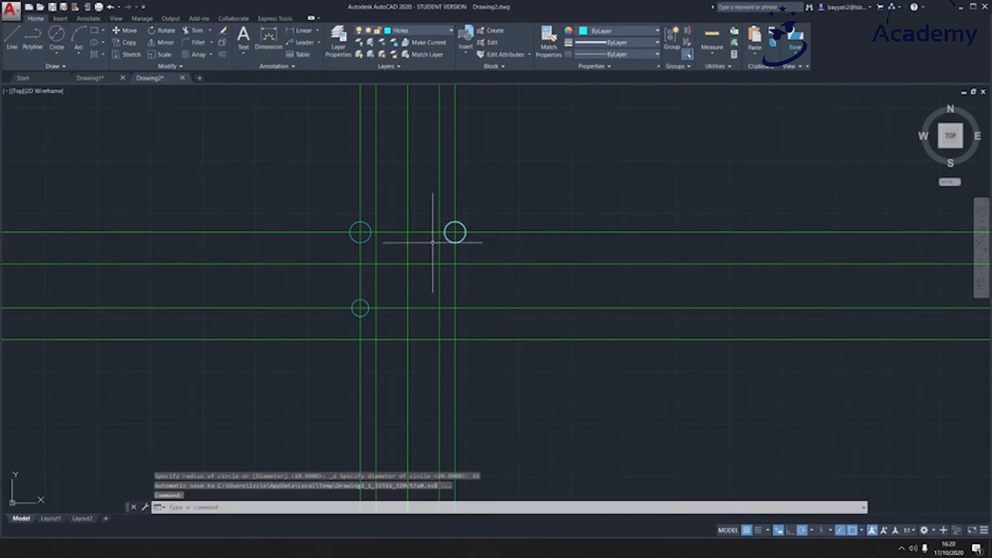
Copy the 16-diameter circle from its centre to the central vertical's crossing with the lowest horizontal and the rightmost vertical's crossing with the third horizontal
{"action": "left_click", "coordinate": [356, 302]}
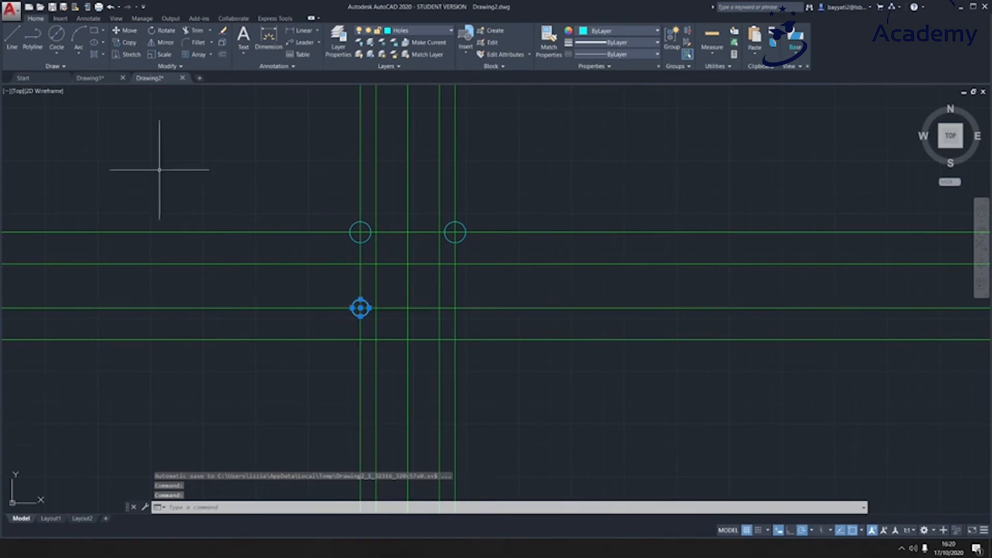
{"action": "left_click", "coordinate": [127, 43]}
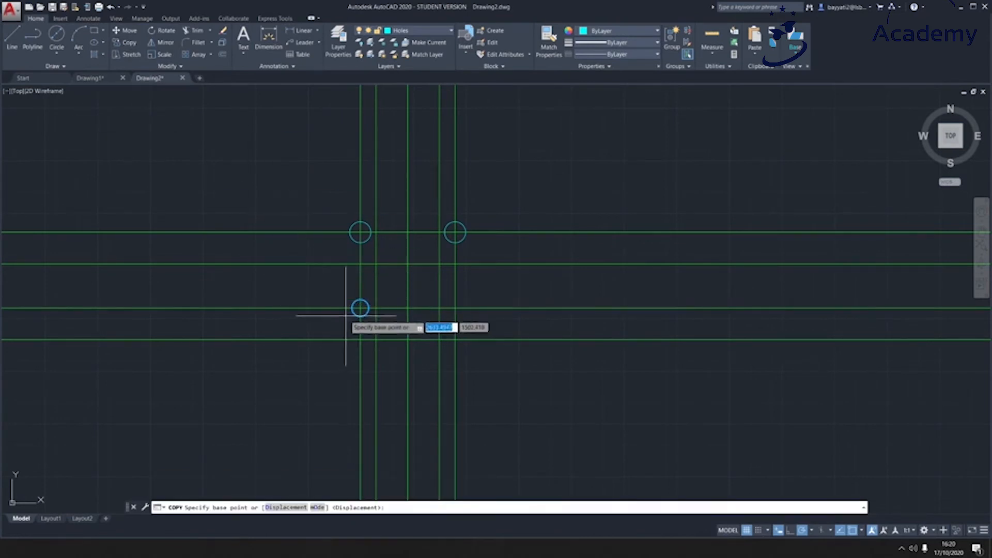
{"action": "left_click", "coordinate": [360, 308]}
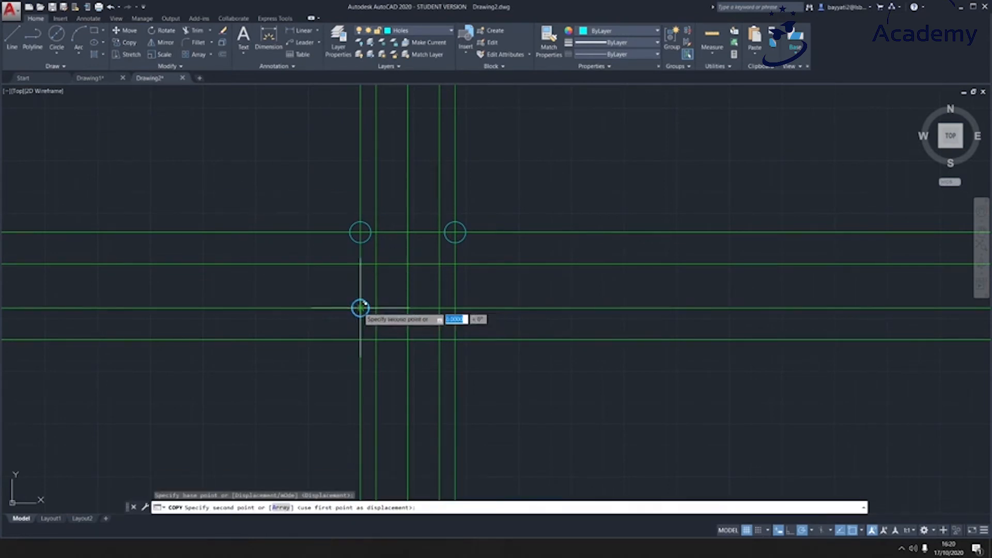
{"action": "left_click", "coordinate": [408, 339]}
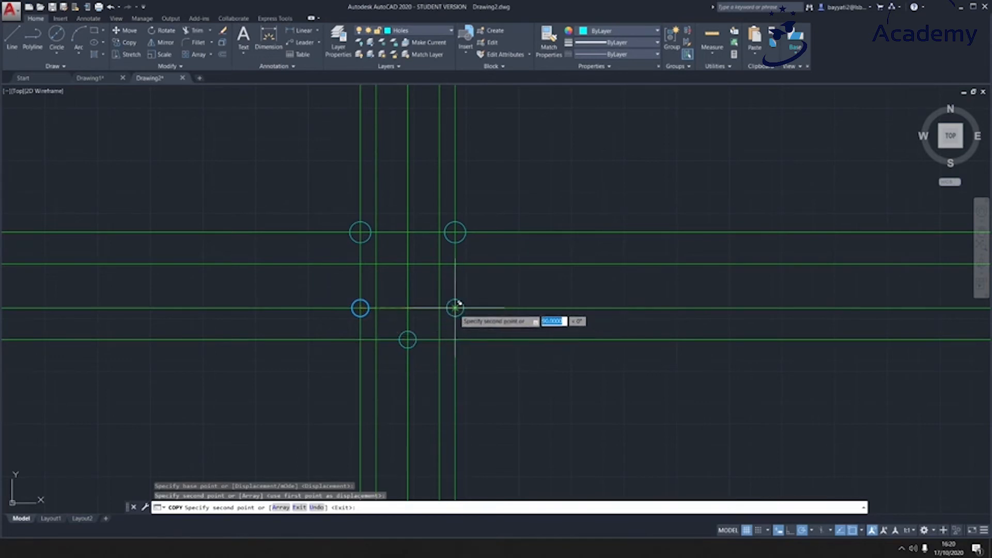
{"action": "left_click", "coordinate": [455, 307]}
{"action": "key", "text": "Return"}
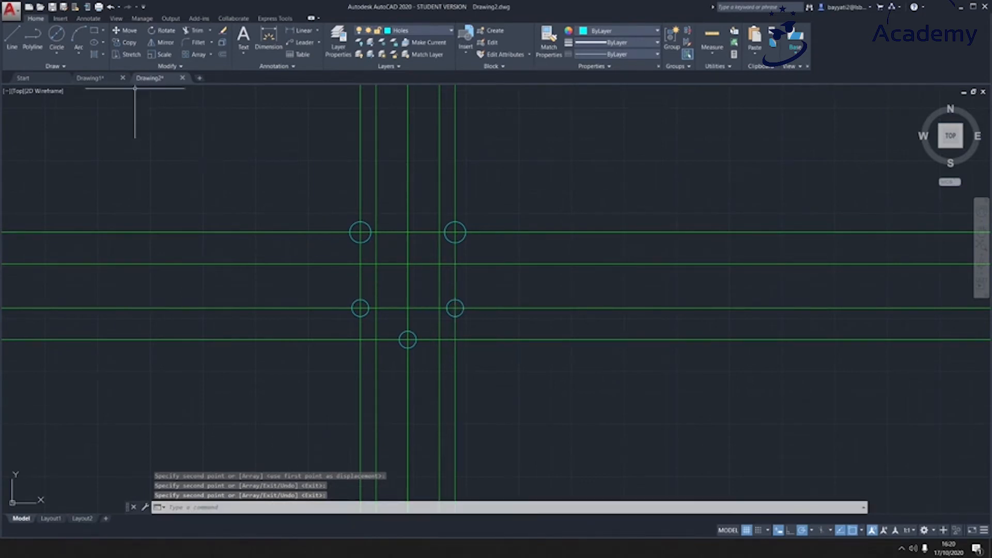
Draw a closed polyline rectangle 20 wide and 84 tall, its lower edge centred where the central vertical crosses the third horizontal construction line
{"action": "left_click", "coordinate": [32, 41]}
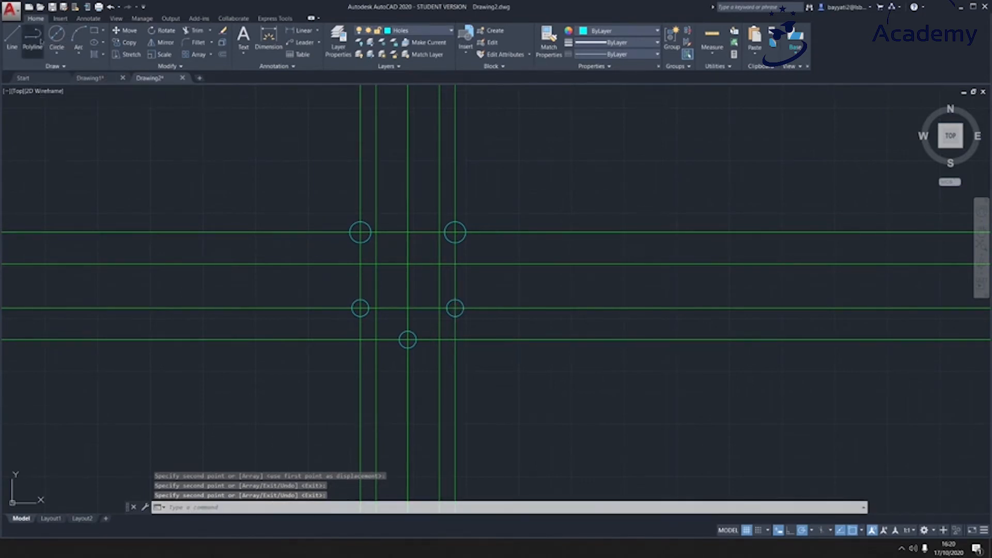
{"action": "left_click", "coordinate": [408, 309]}
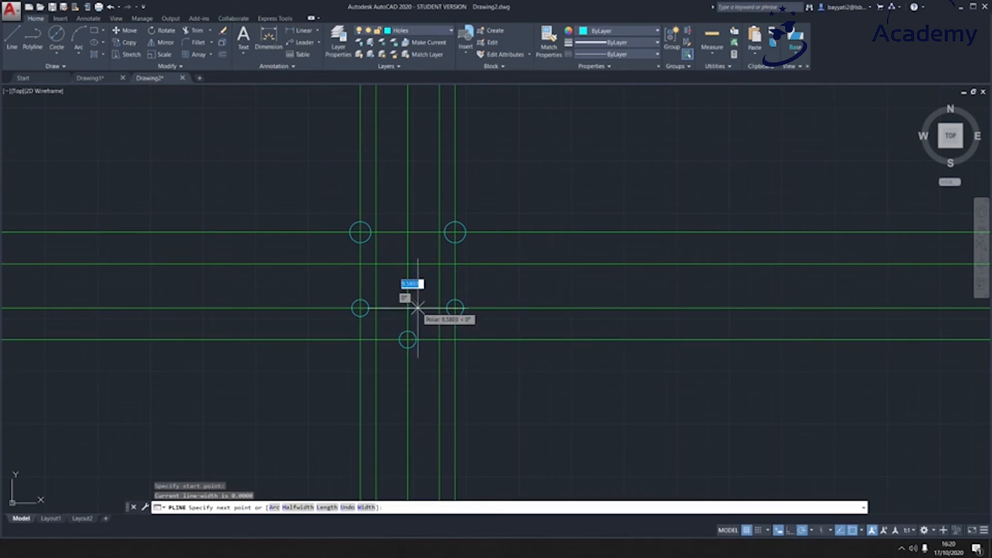
{"action": "type", "text": "10"}
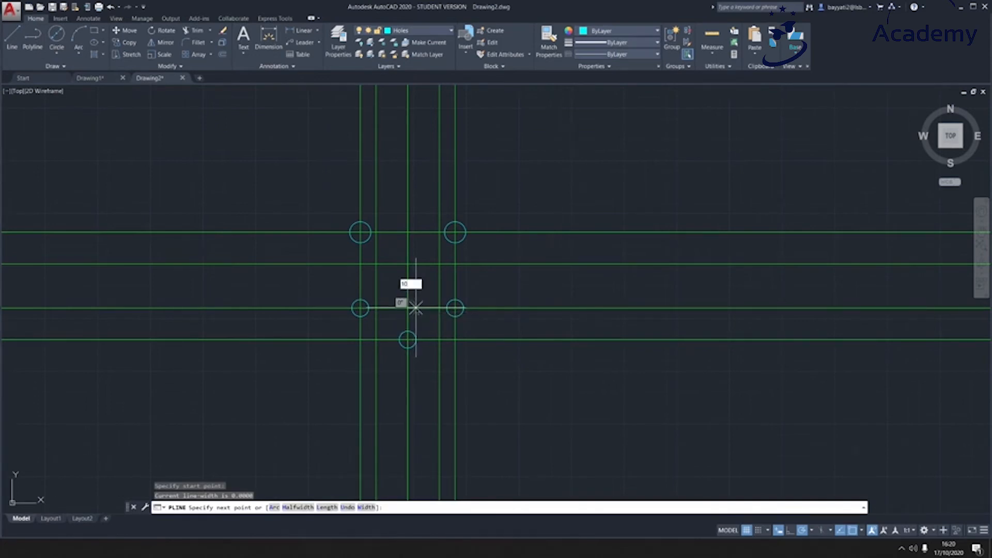
{"action": "key", "text": "Return"}
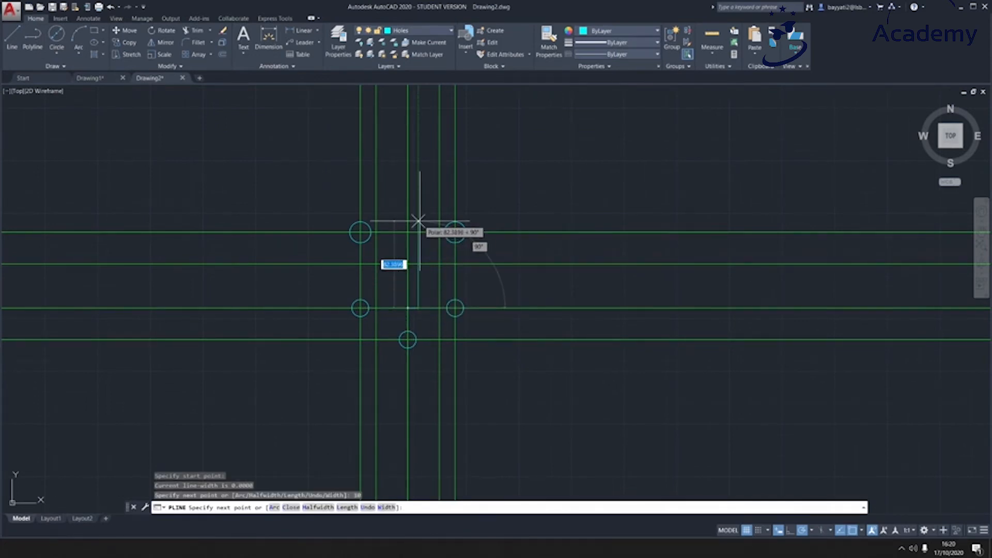
{"action": "type", "text": "34"}
{"action": "key", "text": "Return"}
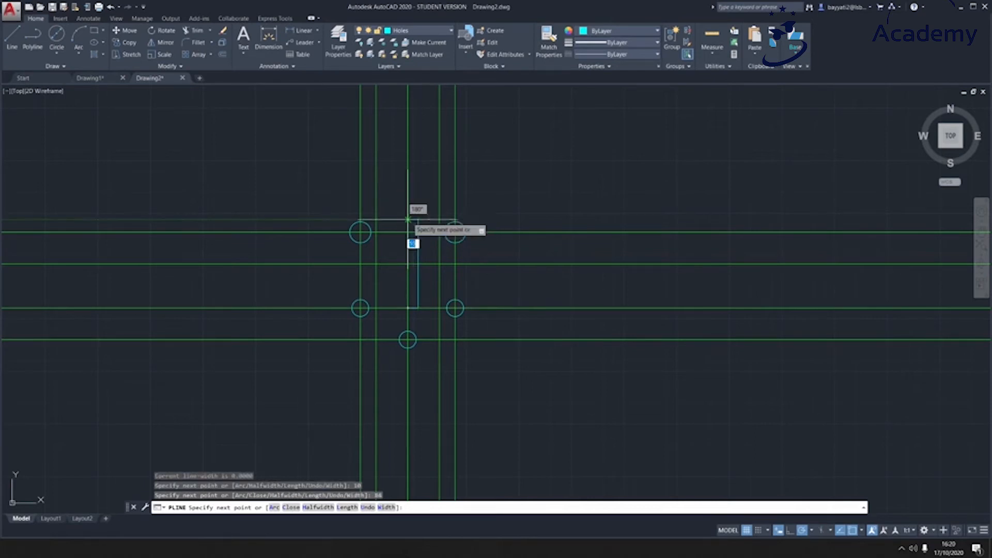
{"action": "type", "text": "20"}
{"action": "key", "text": "Return"}
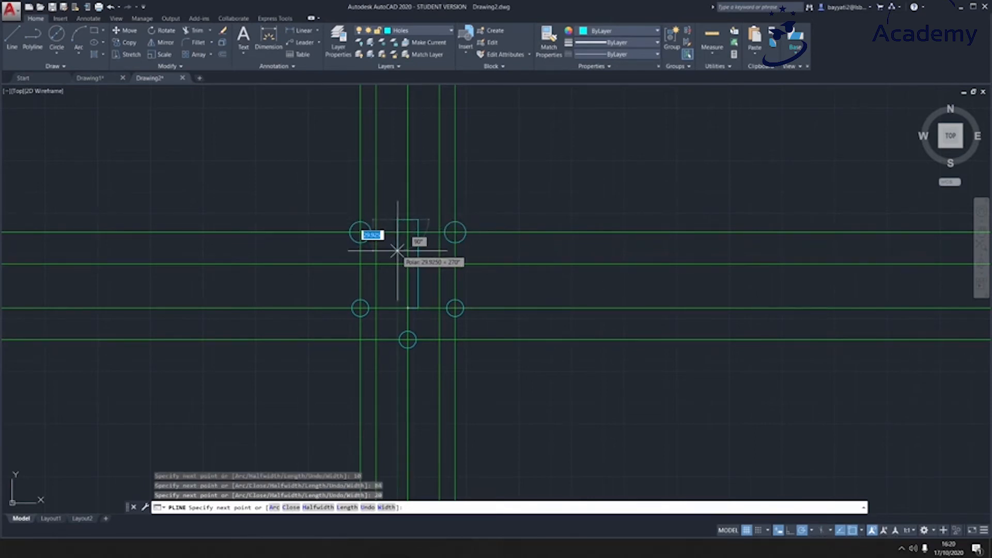
{"action": "type", "text": "34"}
{"action": "key", "text": "Return"}
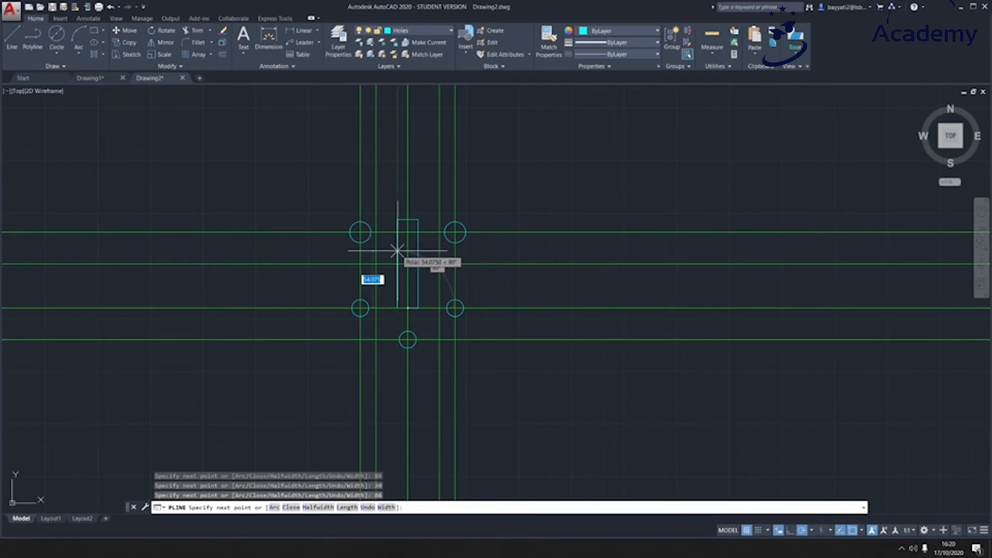
{"action": "type", "text": "c"}
{"action": "key", "text": "Return"}
Turn off the Construction layer and make Centreline the current layer
{"action": "scroll", "coordinate": [398, 250], "scroll_direction": "up", "scroll_amount": 2}
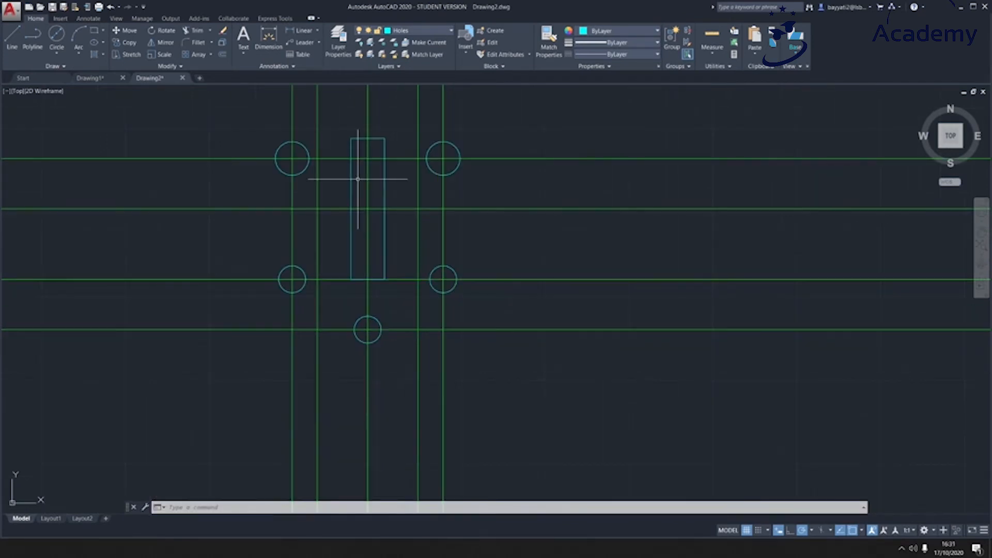
{"action": "left_click", "coordinate": [416, 31]}
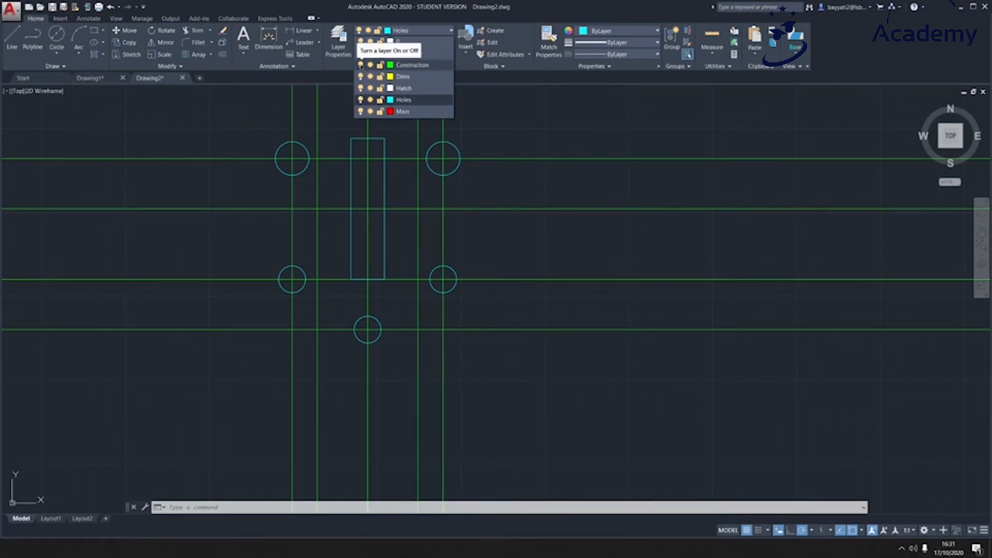
{"action": "left_click", "coordinate": [360, 65]}
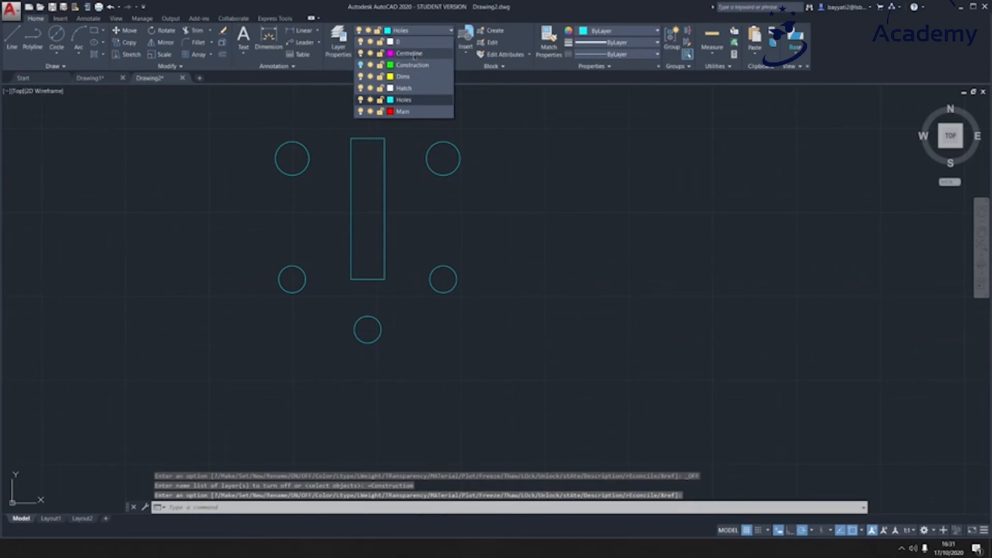
{"action": "left_click", "coordinate": [409, 53]}
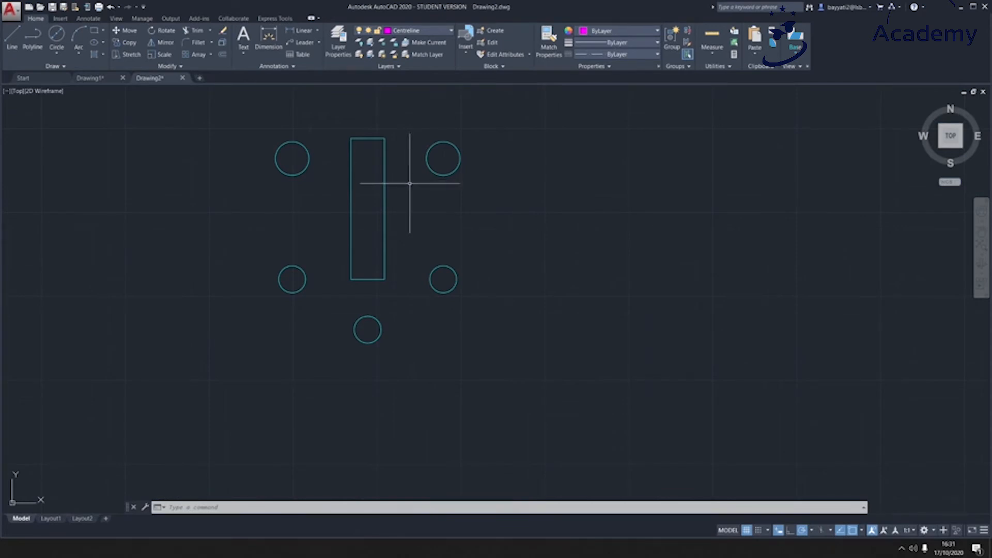
Draw horizontal polyline centrelines across the two upper circles, from quadrant to quadrant
{"action": "left_click", "coordinate": [860, 531]}
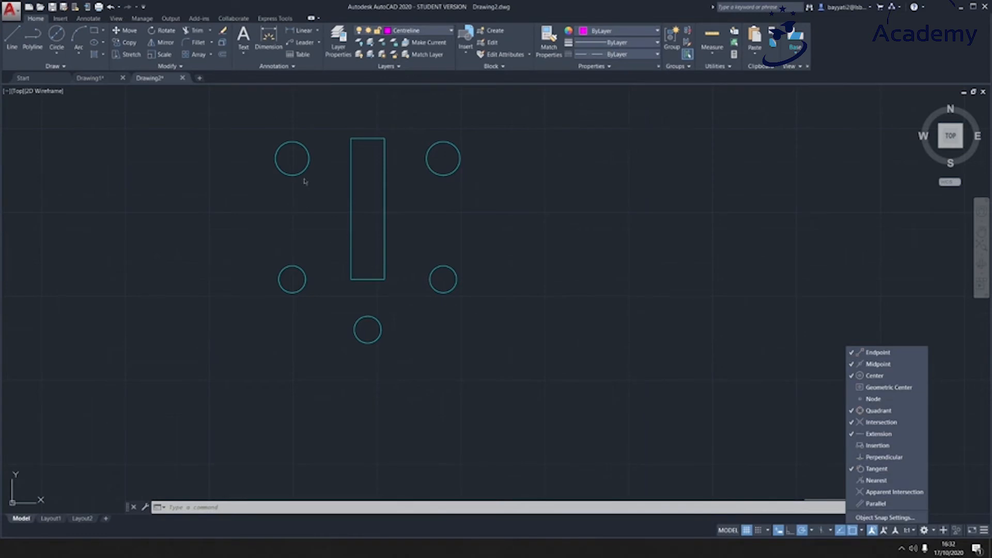
{"action": "left_click", "coordinate": [26, 37]}
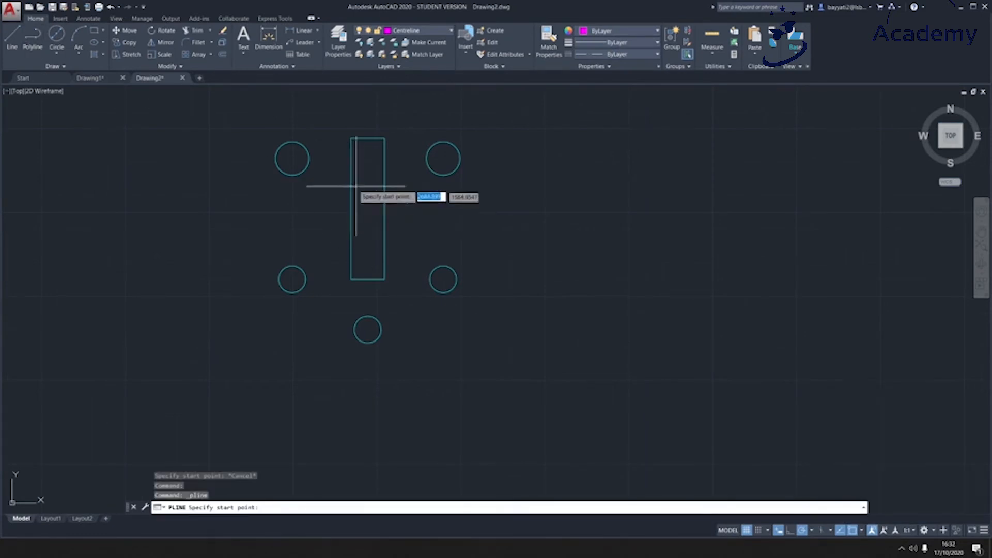
{"action": "left_click", "coordinate": [278, 158]}
{"action": "left_click", "coordinate": [309, 158]}
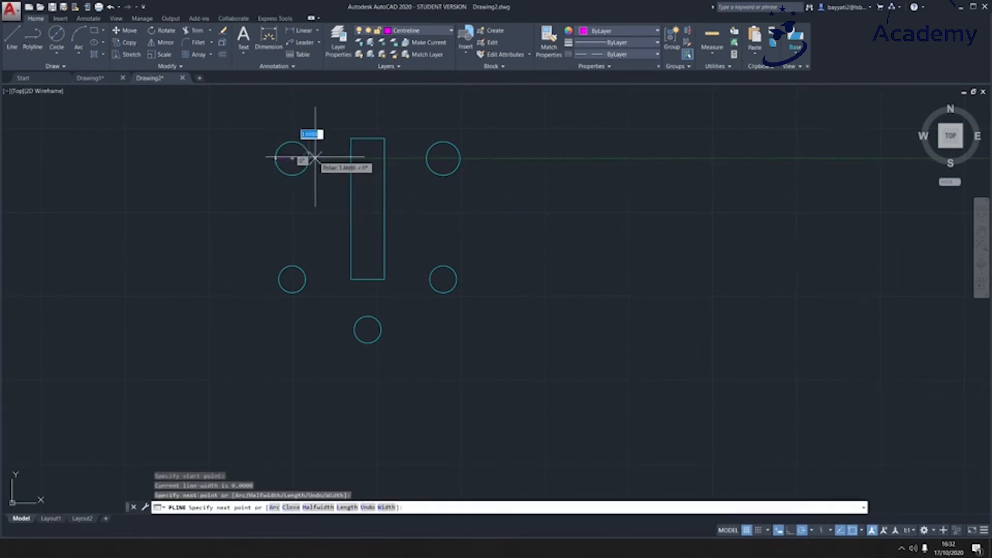
{"action": "key", "text": "Return"}
{"action": "key", "text": "Return"}
{"action": "left_click", "coordinate": [426, 158]}
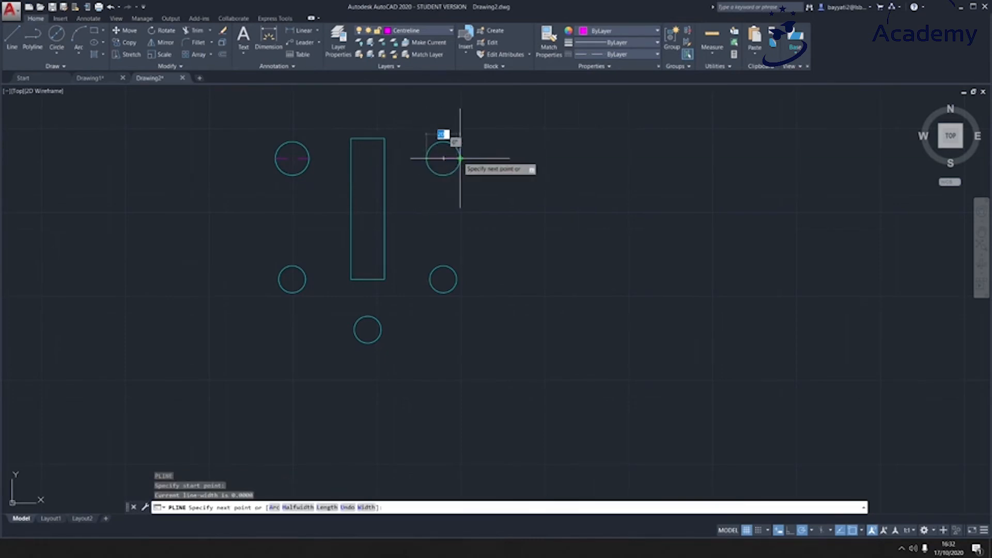
{"action": "left_click", "coordinate": [460, 158]}
{"action": "key", "text": "Return"}
Draw horizontal polyline centrelines across the two 16-diameter circles level with the rectangle's lower edge, from quadrant to quadrant
{"action": "key", "text": "Return"}
{"action": "left_click", "coordinate": [278, 279]}
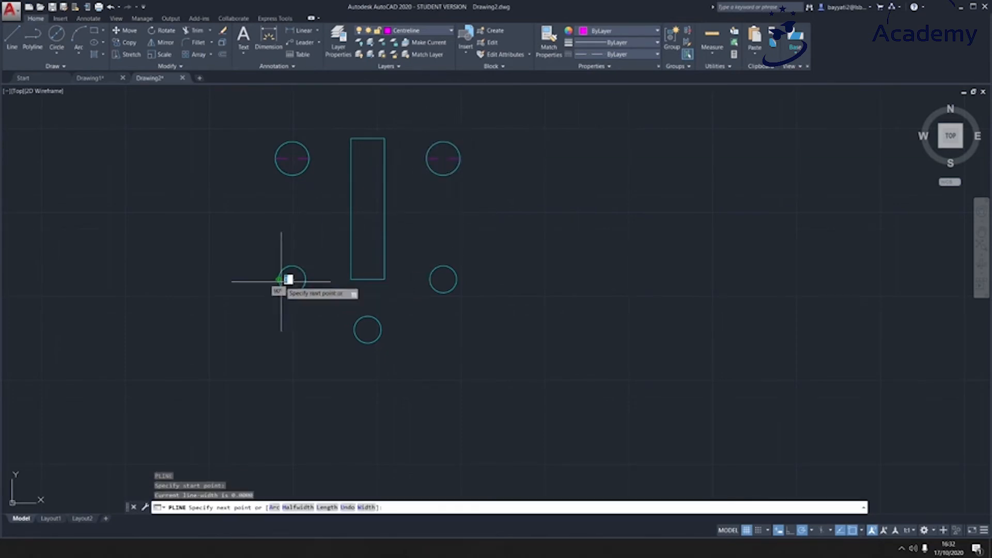
{"action": "left_click", "coordinate": [306, 279]}
{"action": "key", "text": "Return"}
{"action": "key", "text": "Return"}
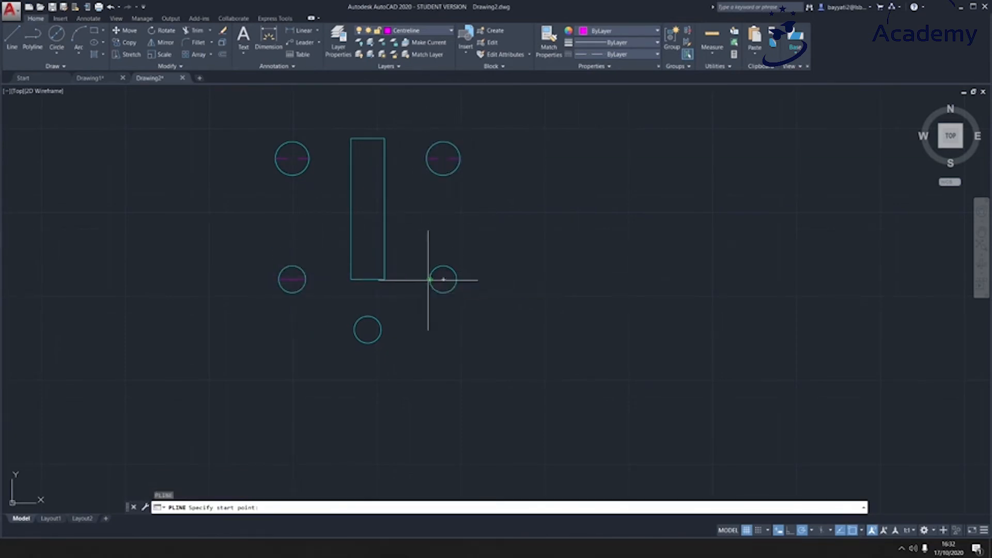
{"action": "left_click", "coordinate": [430, 279]}
{"action": "left_click", "coordinate": [456, 280]}
{"action": "key", "text": "Return"}
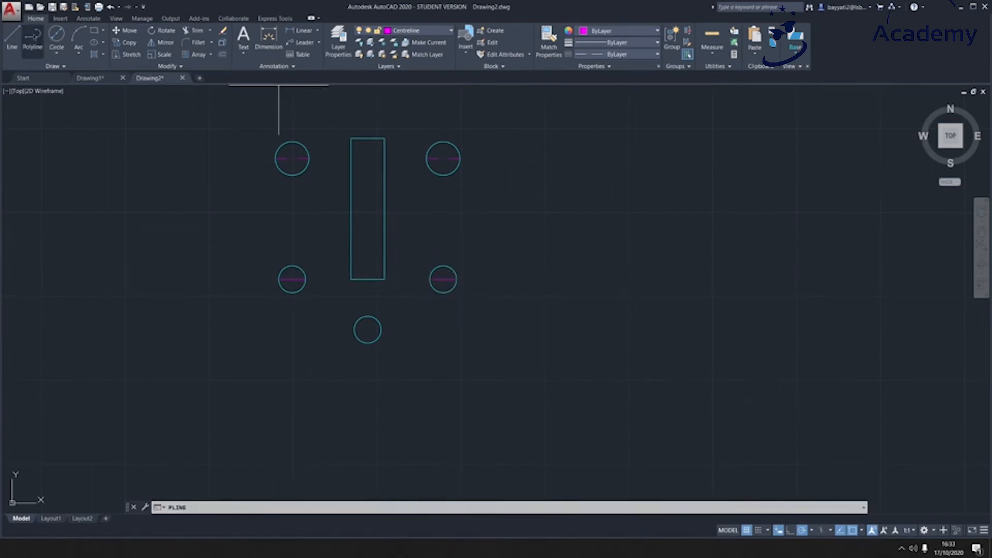
Draw a polyline centreline from side to side across the lowest circle
{"action": "key", "text": "Return"}
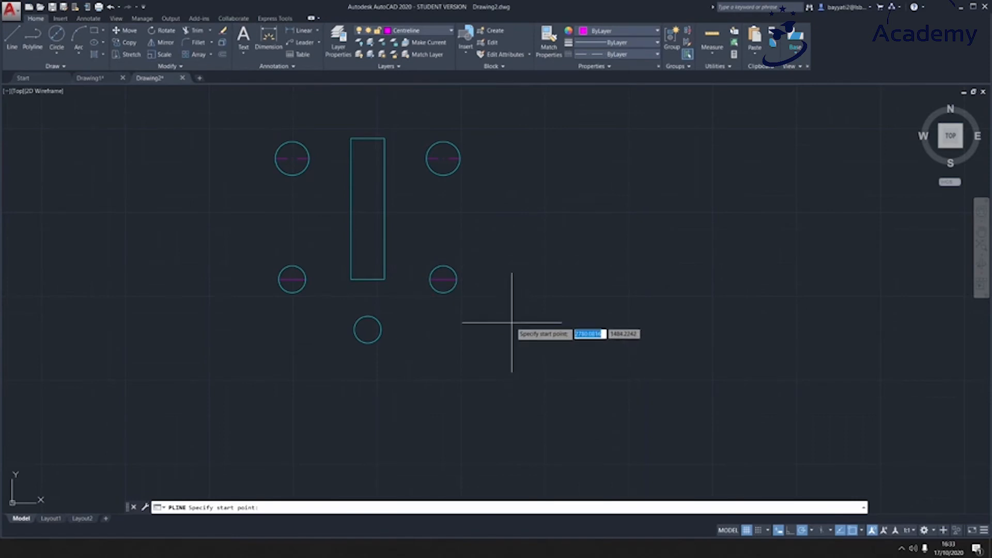
{"action": "left_click", "coordinate": [381, 279]}
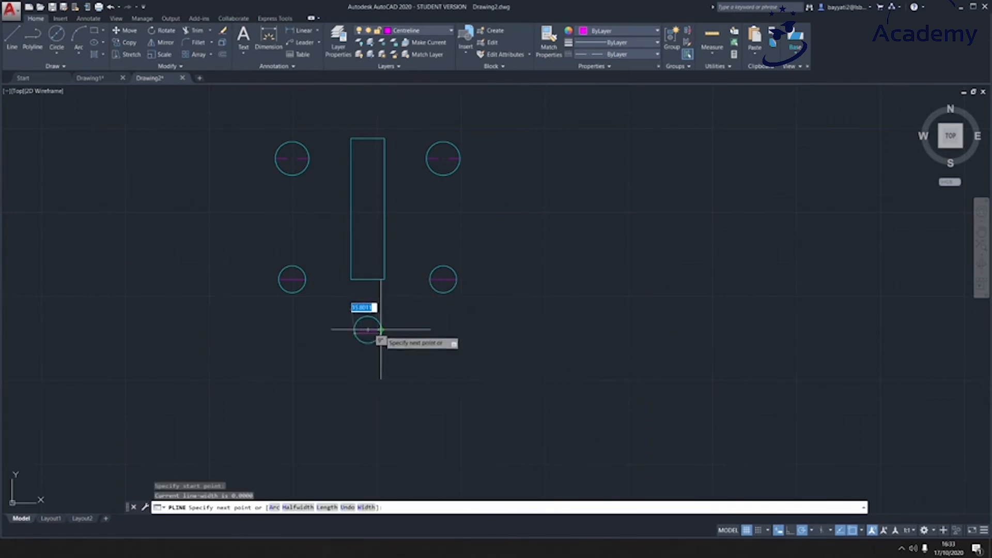
{"action": "key", "text": "Escape"}
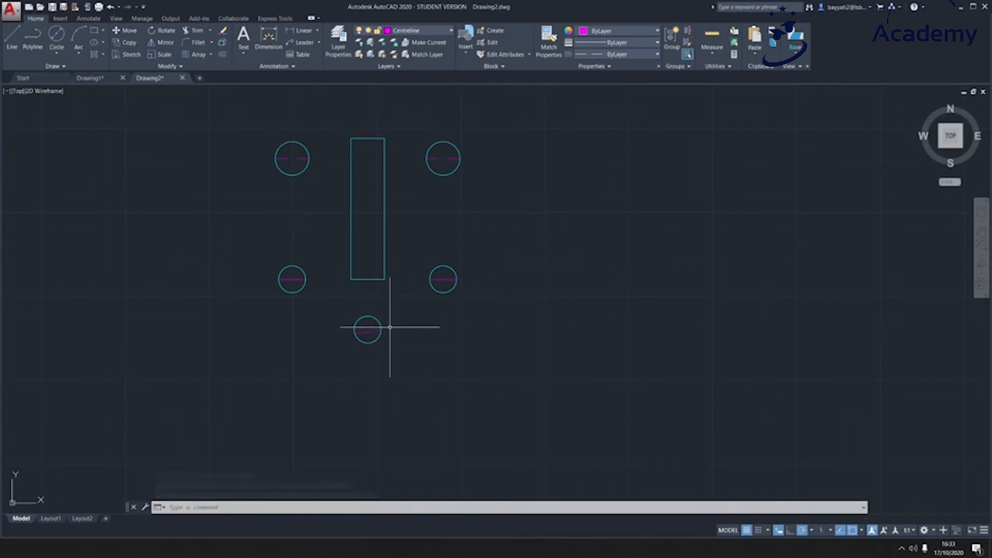
Draw vertical polyline centrelines through the left and right pairs of circles, each joining the upper circle to the one below
{"action": "left_click", "coordinate": [32, 37]}
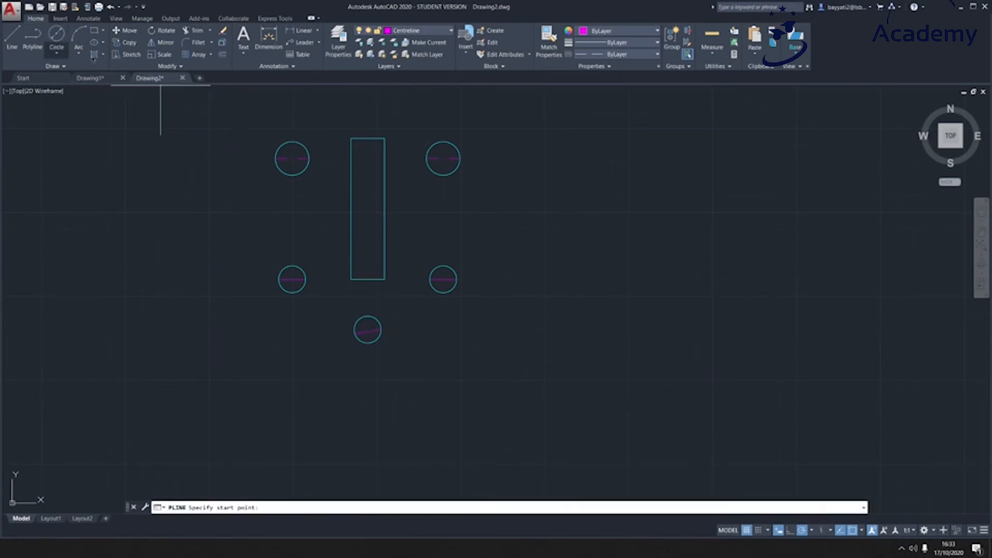
{"action": "left_click", "coordinate": [293, 158]}
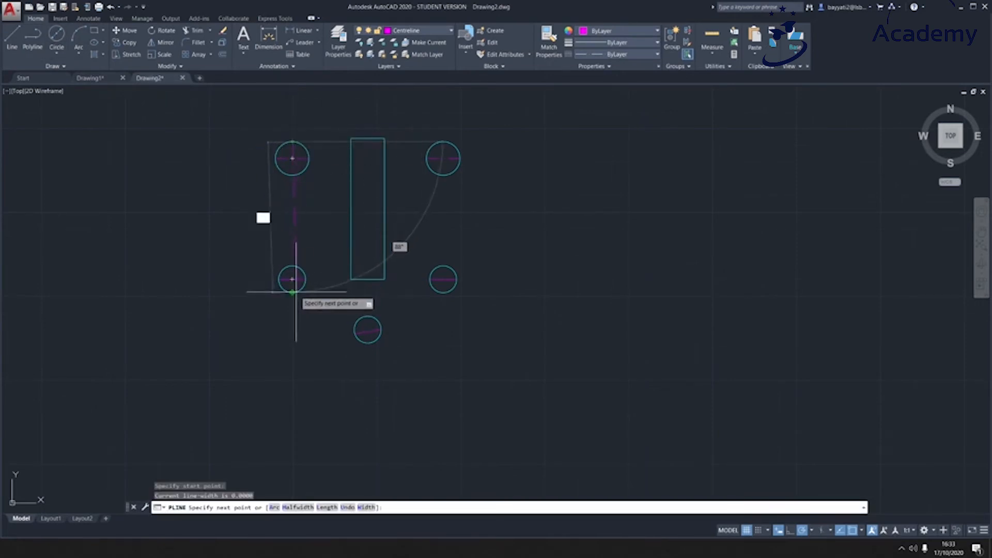
{"action": "left_click", "coordinate": [292, 279]}
{"action": "key", "text": "Escape"}
{"action": "key", "text": "Return"}
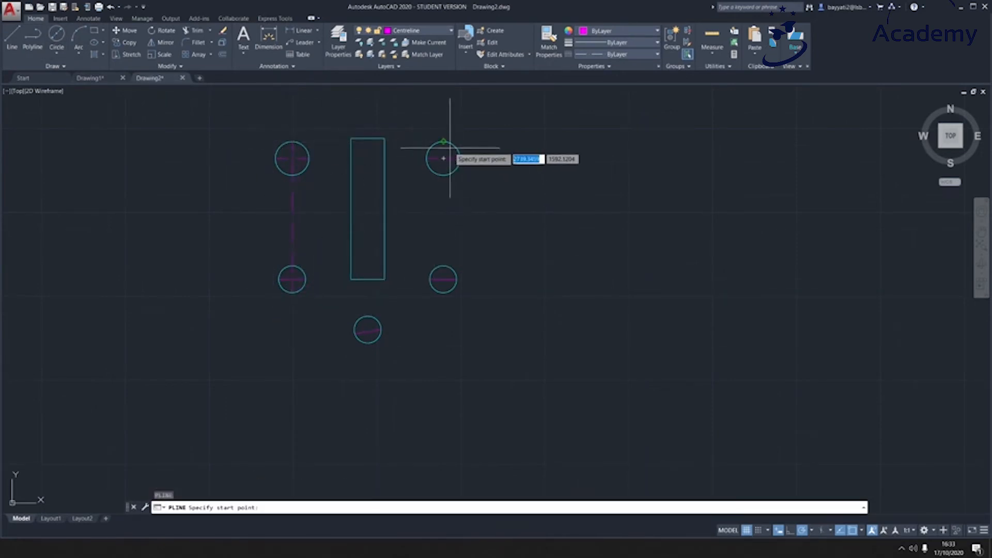
{"action": "left_click", "coordinate": [443, 158]}
{"action": "left_click", "coordinate": [443, 279]}
{"action": "key", "text": "Escape"}
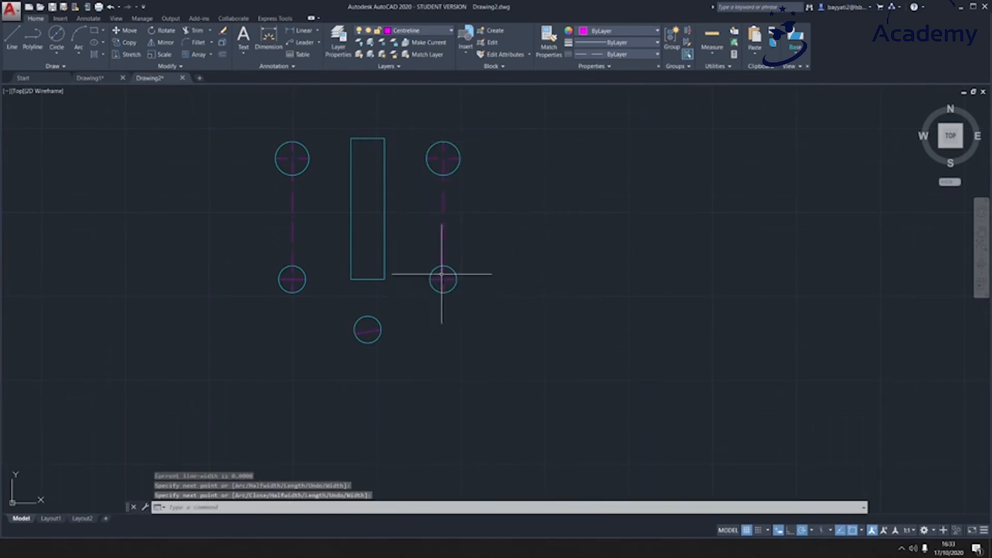
Draw a vertical polyline centreline from the midpoint of the rectangle's upper edge down through the lowest circle
{"action": "key", "text": "Return"}
{"action": "left_click", "coordinate": [367, 138]}
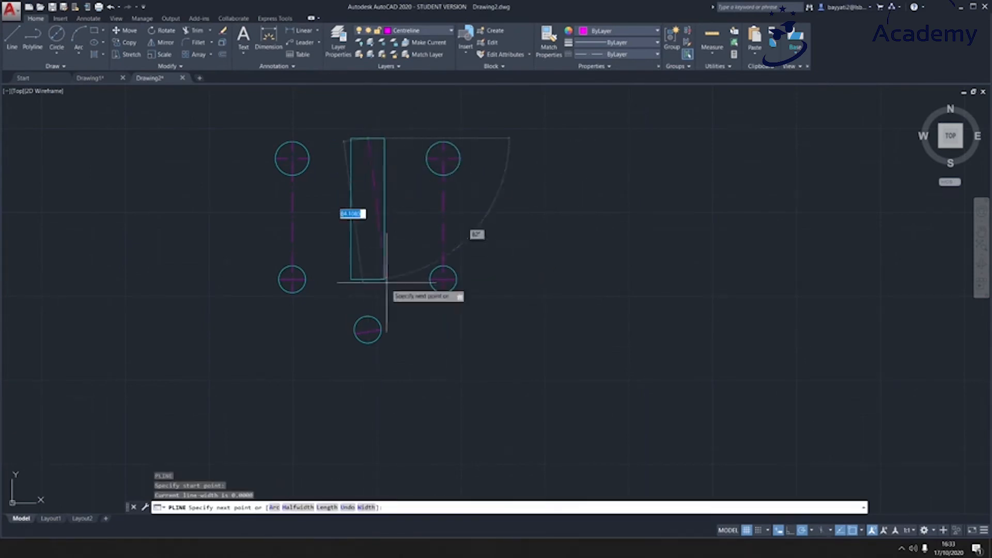
{"action": "left_click", "coordinate": [368, 329]}
{"action": "key", "text": "Escape"}
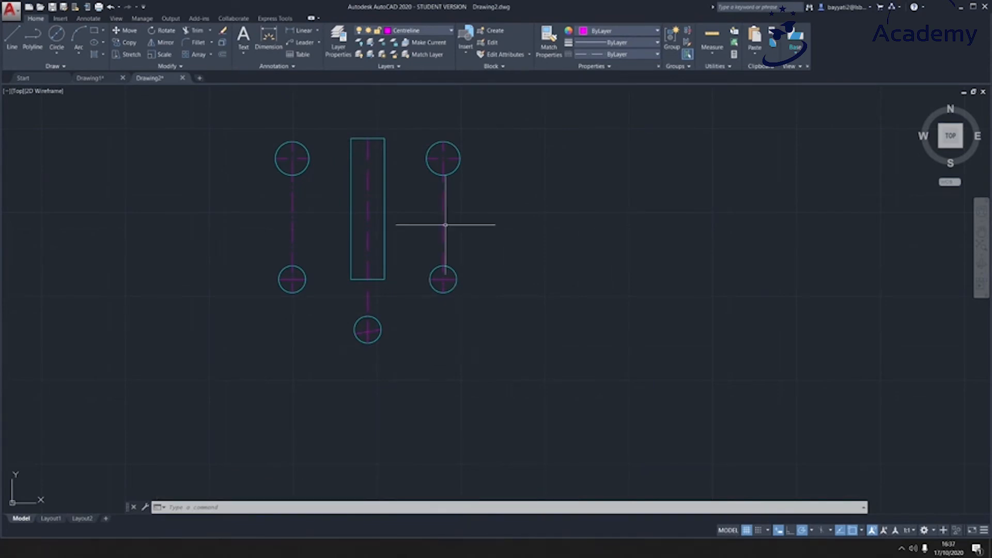
Make Main the current layer and turn off the Centreline layer
{"action": "left_click", "coordinate": [439, 35]}
{"action": "left_click", "coordinate": [401, 110]}
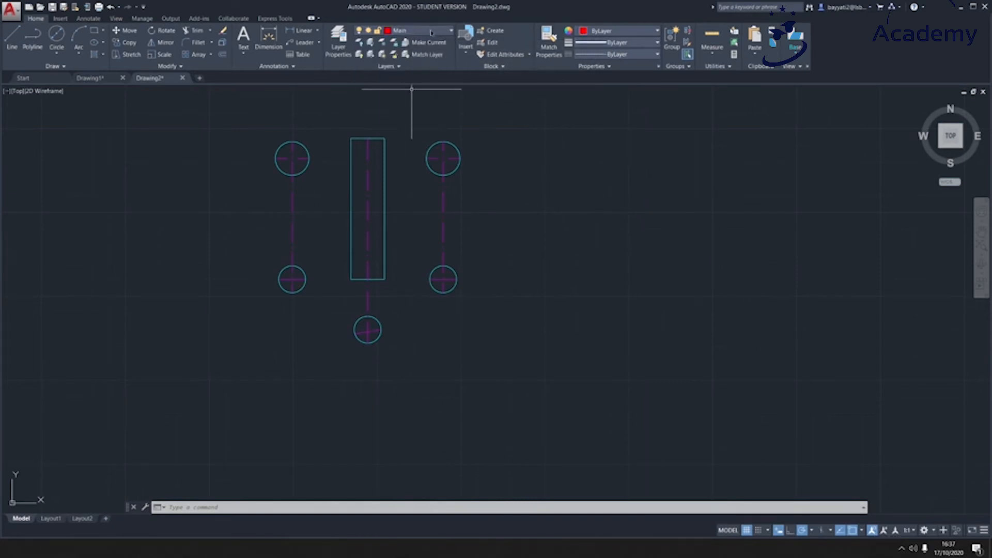
{"action": "left_click", "coordinate": [431, 33]}
{"action": "left_click", "coordinate": [360, 64]}
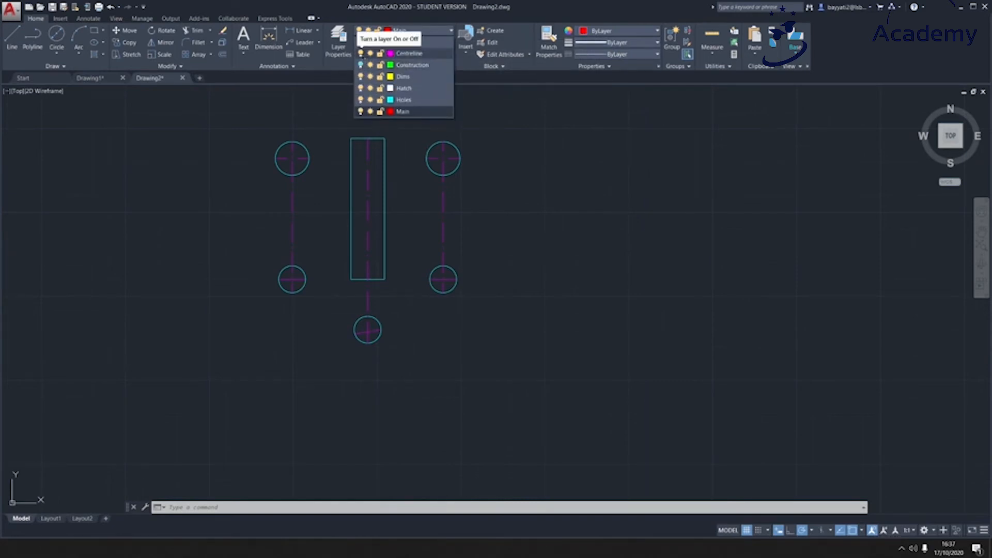
{"action": "left_click", "coordinate": [360, 52]}
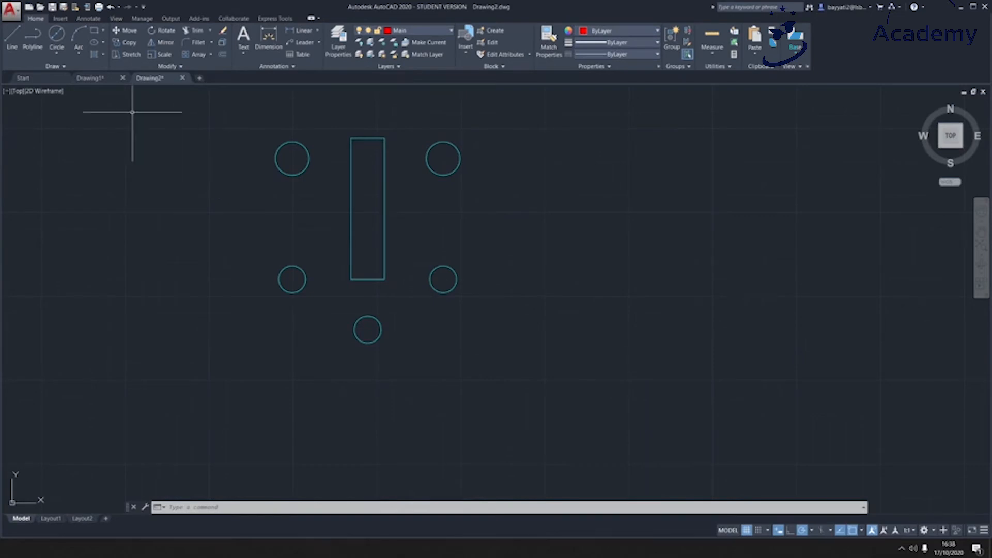
Draw a circle of radius 20 concentric with the upper-left hole
{"action": "left_click", "coordinate": [53, 52]}
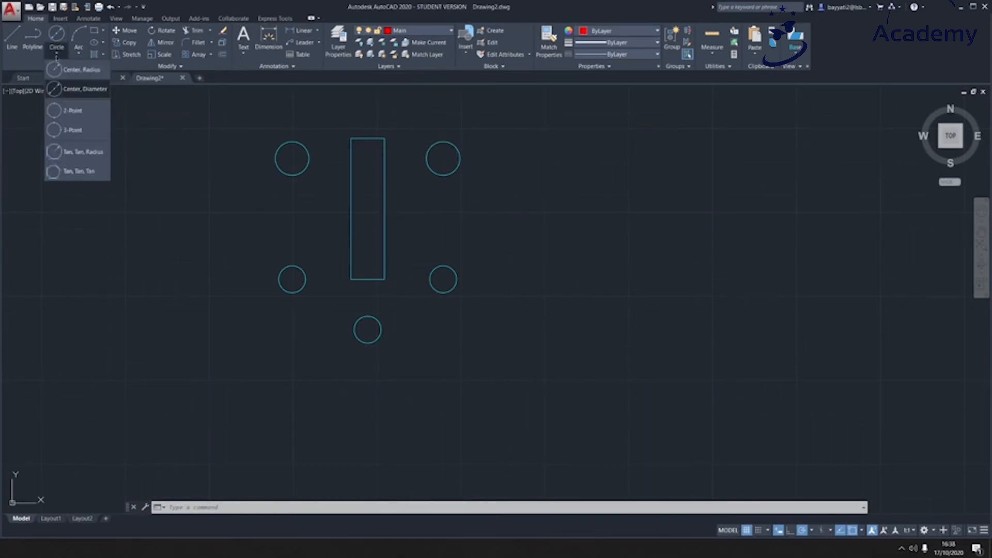
{"action": "left_click", "coordinate": [68, 70]}
{"action": "left_click", "coordinate": [292, 159]}
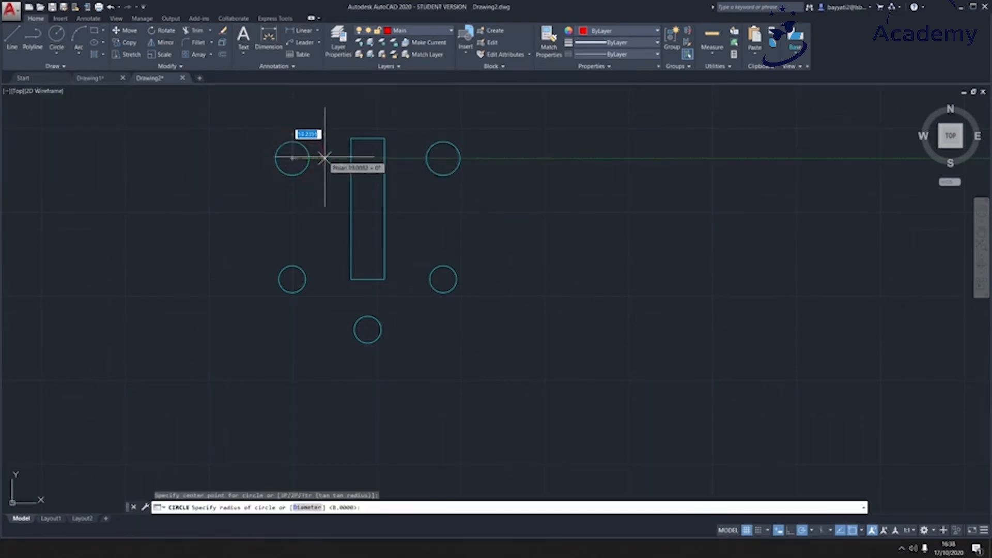
{"action": "key", "text": "Return"}
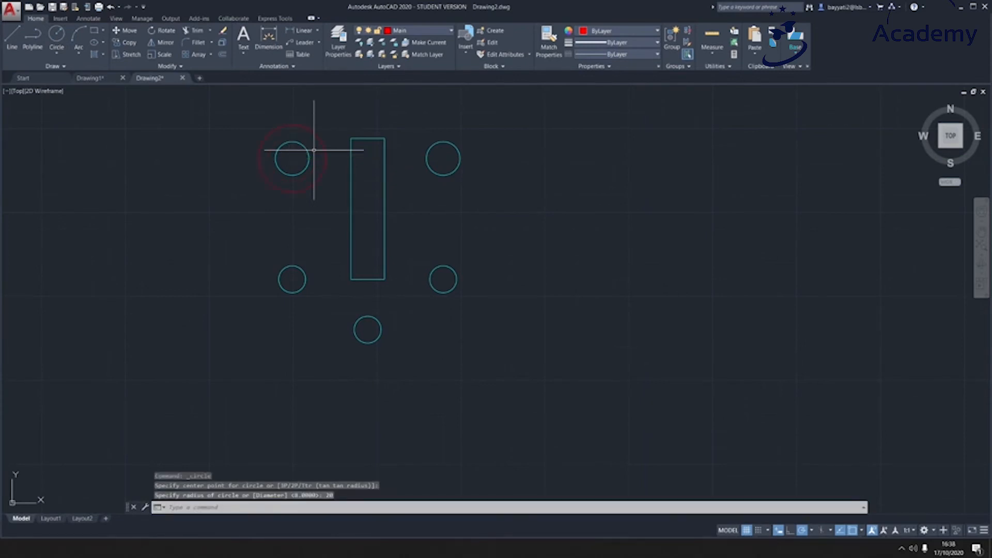
Draw a circle of radius 20 concentric with the upper-right hole
{"action": "key", "text": "Return"}
{"action": "left_click", "coordinate": [443, 158]}
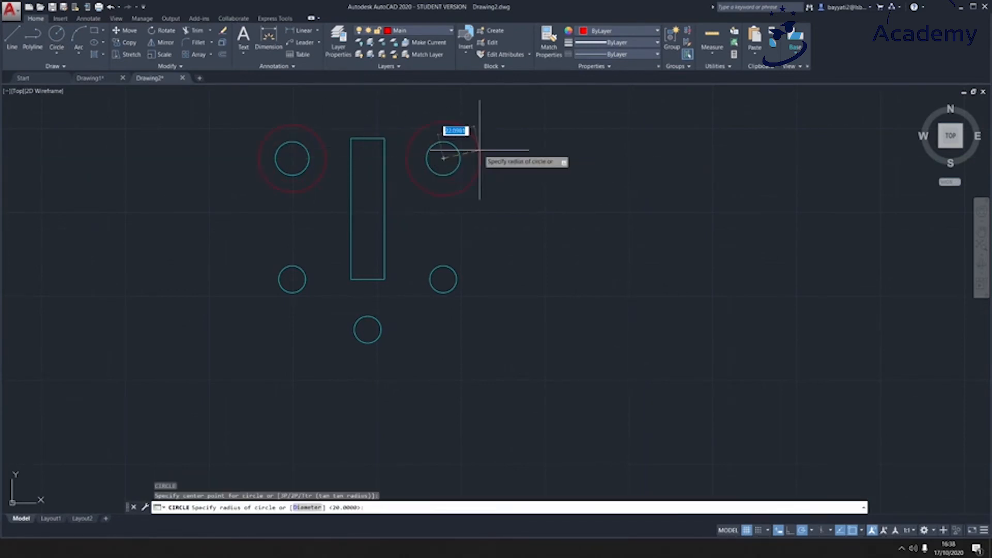
{"action": "type", "text": "20"}
{"action": "key", "text": "Return"}
{"action": "key", "text": "Return"}
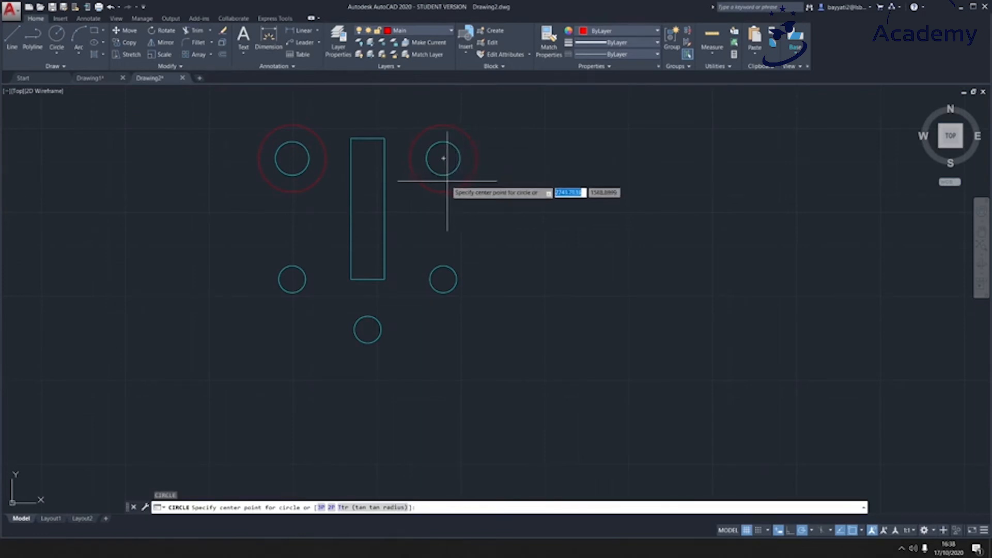
Draw a circle of radius 15 concentric with each of the three lower holes
{"action": "left_click", "coordinate": [295, 279]}
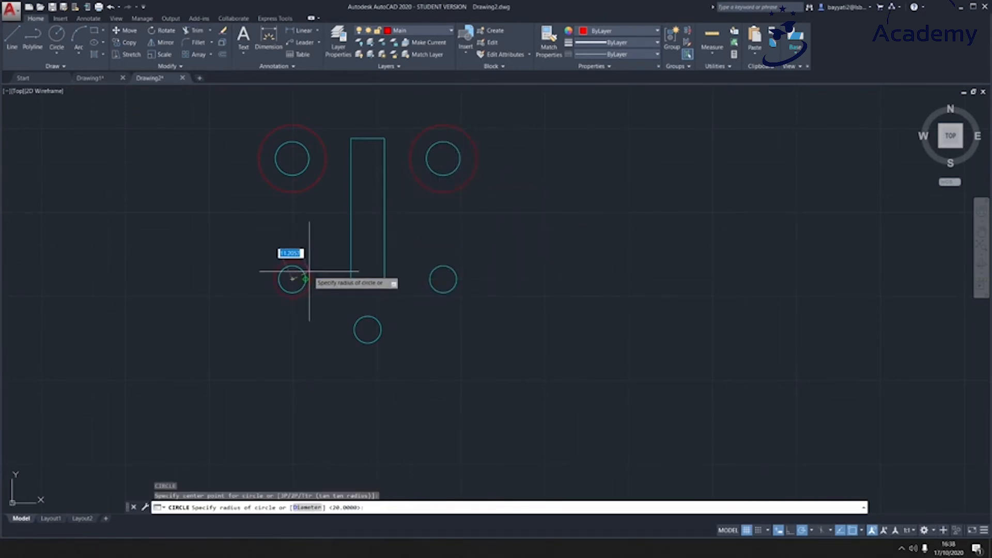
{"action": "type", "text": "15"}
{"action": "key", "text": "Return"}
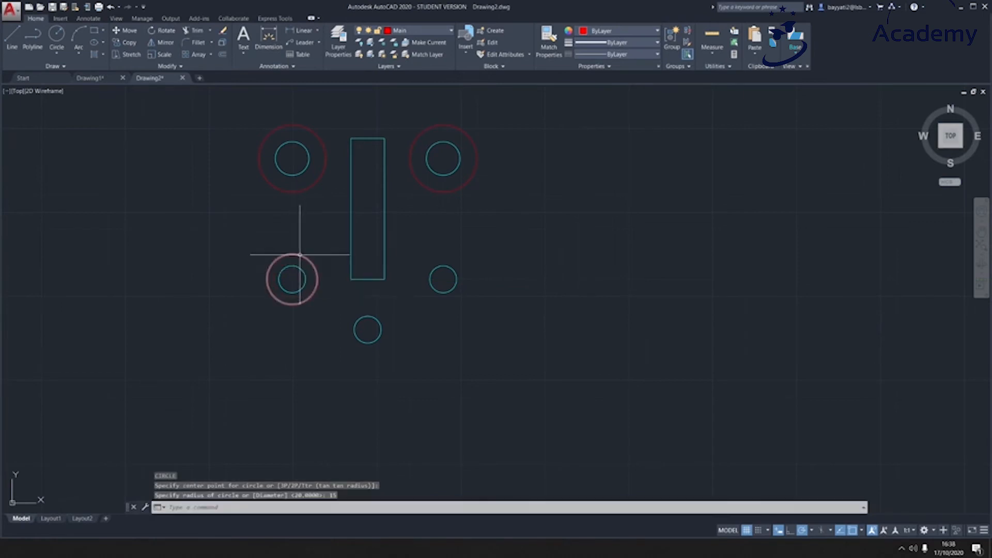
{"action": "key", "text": "Return"}
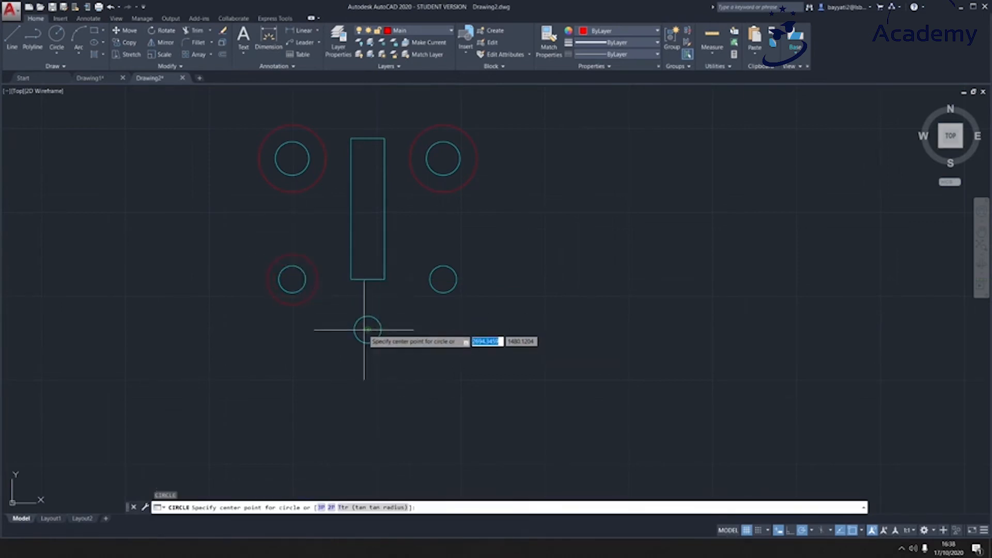
{"action": "left_click", "coordinate": [367, 329]}
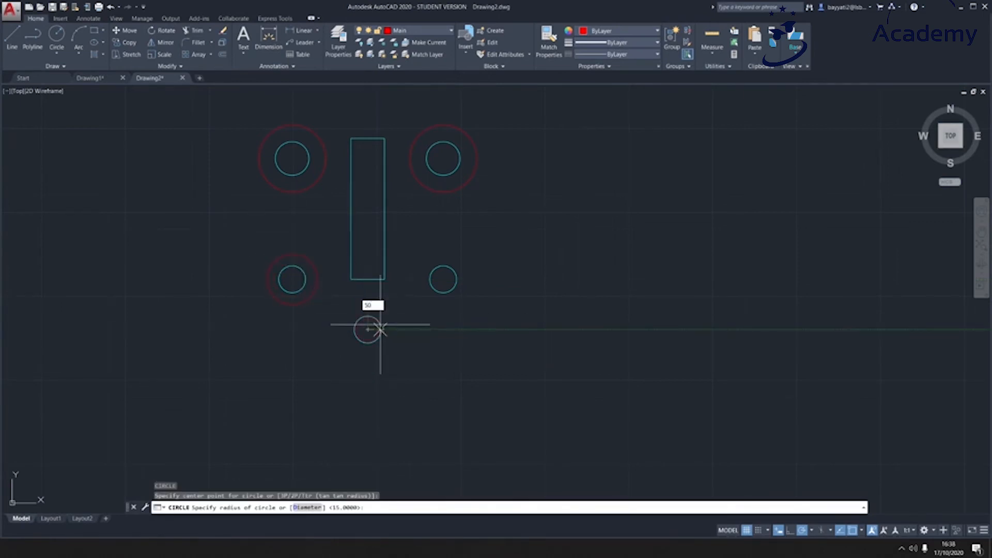
{"action": "key", "text": "Return"}
{"action": "key", "text": "Return"}
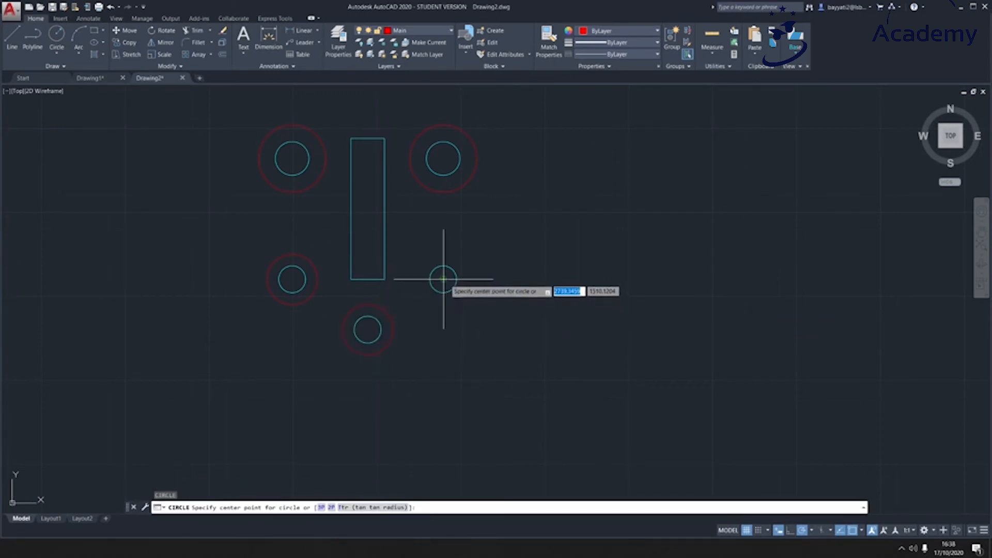
{"action": "left_click", "coordinate": [443, 278]}
{"action": "type", "text": "15"}
{"action": "key", "text": "Return"}
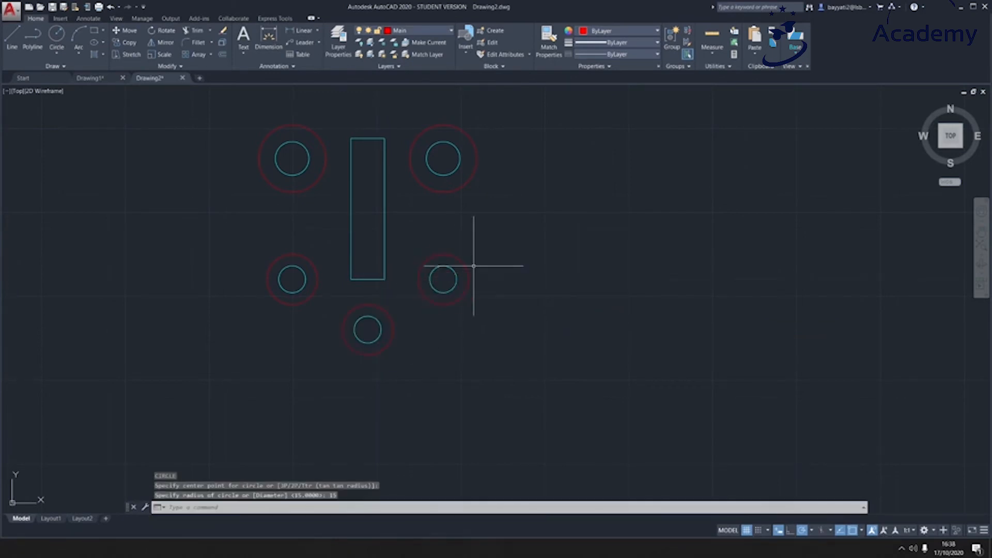
Draw a large circle centred on the rectangle's geometric centre, reaching around the outer circles of the two upper holes
{"action": "left_click", "coordinate": [56, 35]}
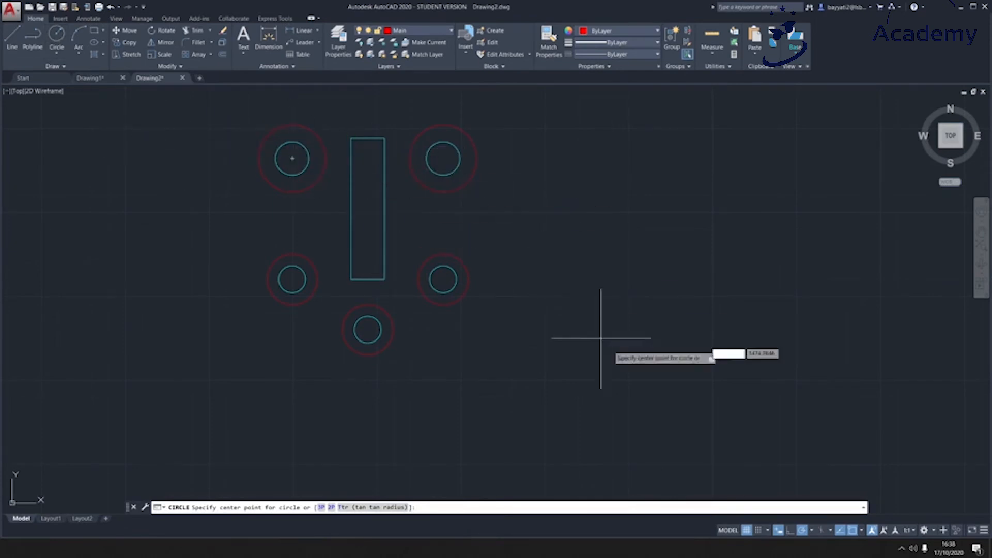
{"action": "left_click", "coordinate": [861, 531]}
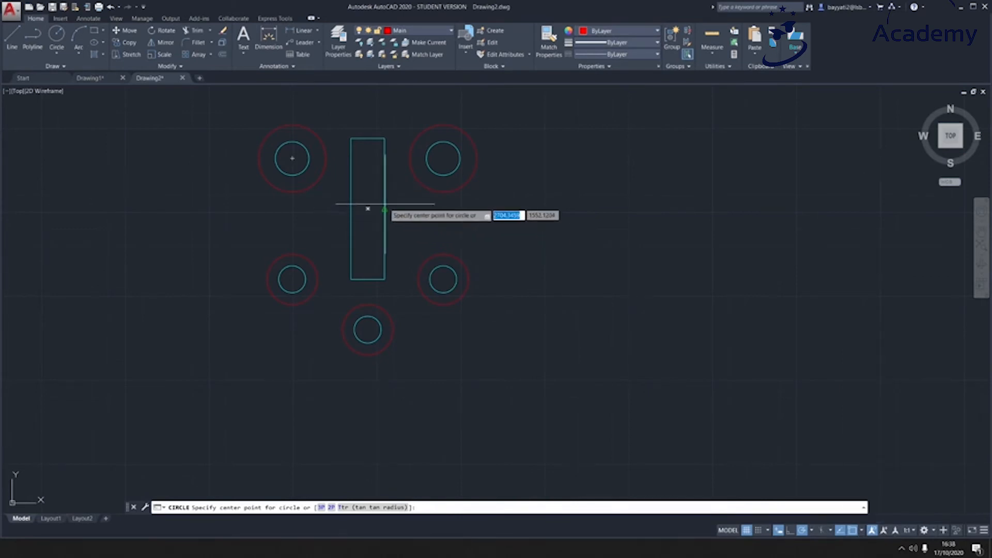
{"action": "left_click", "coordinate": [368, 208]}
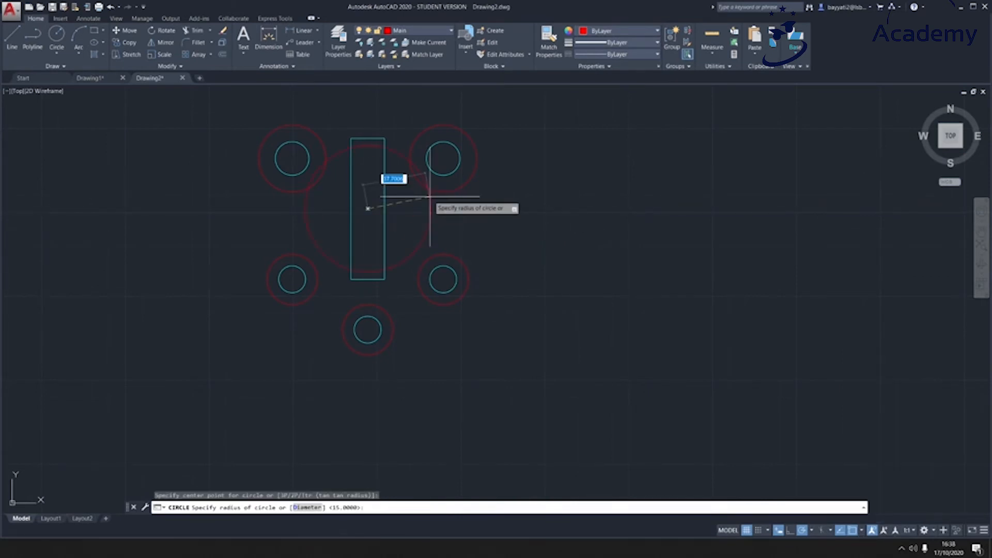
{"action": "key", "text": "Return"}
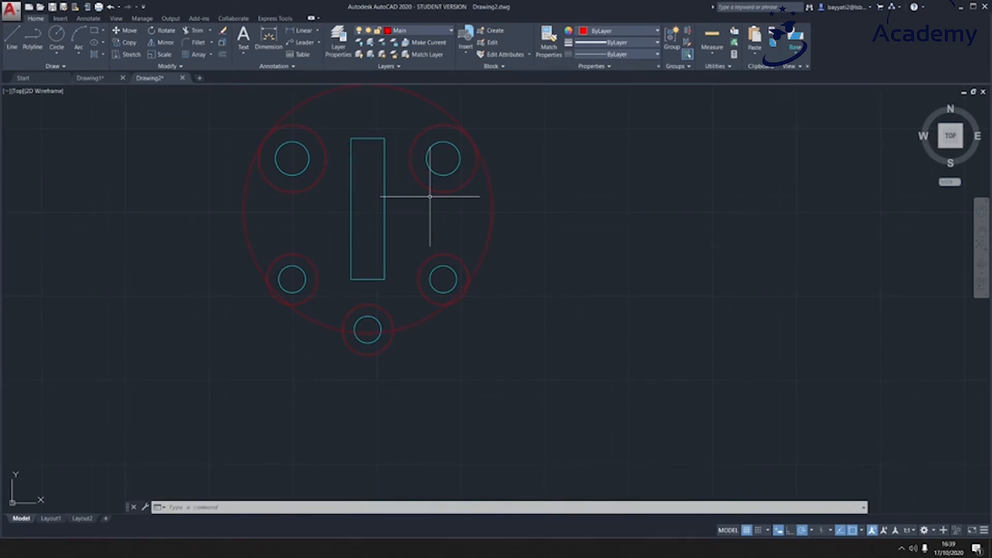
{"action": "middle_click_drag", "start_coordinate": [430, 196], "coordinate": [430, 266]}
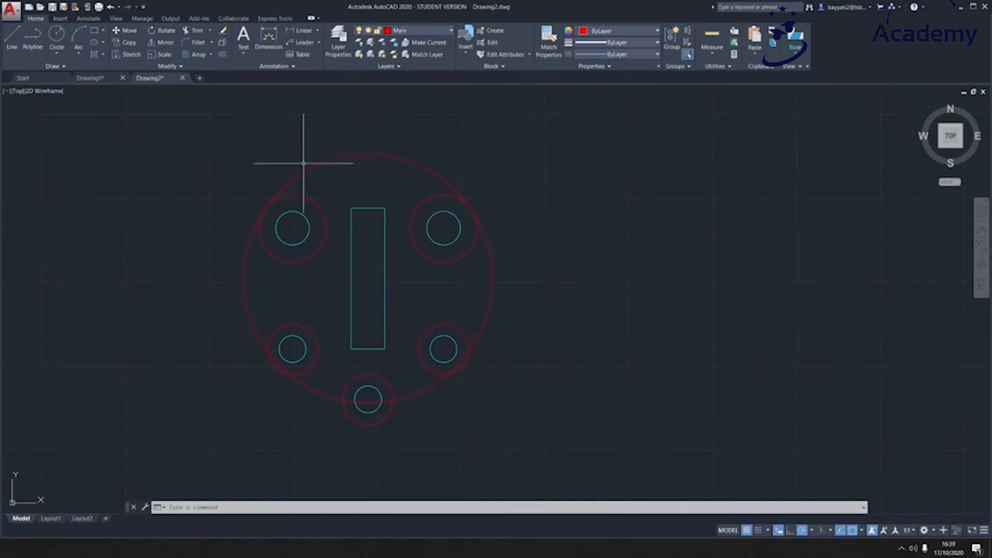
Trim the sides and lower part of the large circle, keeping only its arc over the two upper outer circles
{"action": "left_click", "coordinate": [196, 30]}
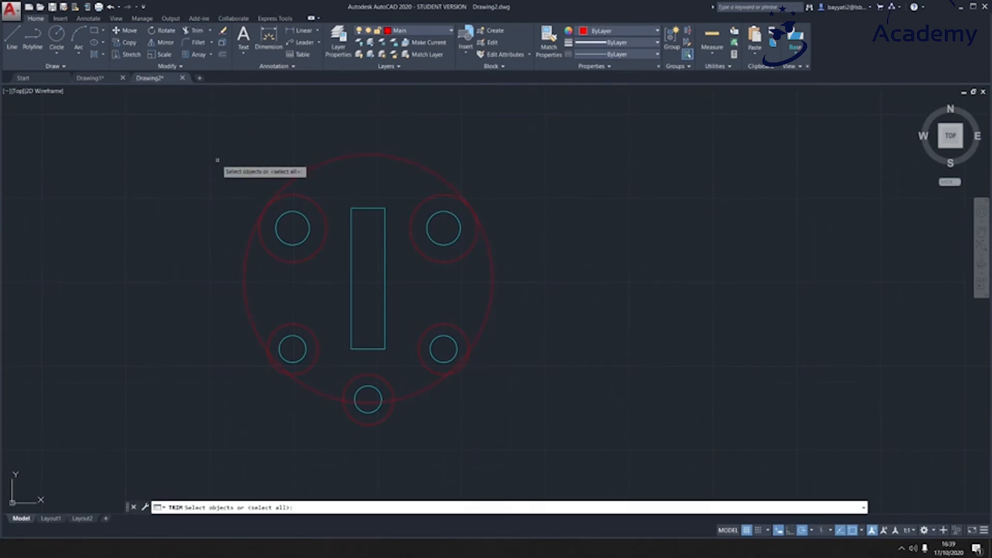
{"action": "key", "text": "Return"}
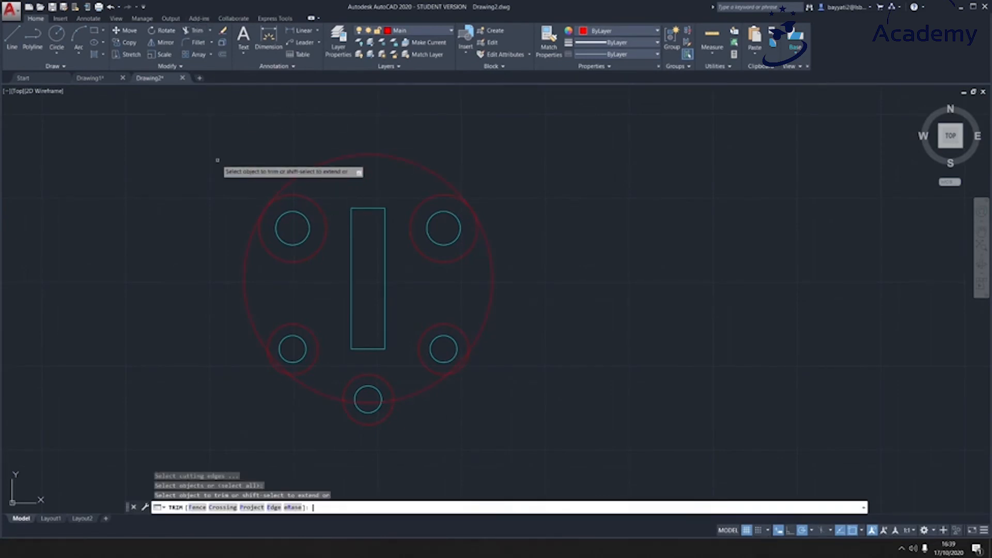
{"action": "left_click", "coordinate": [244, 291]}
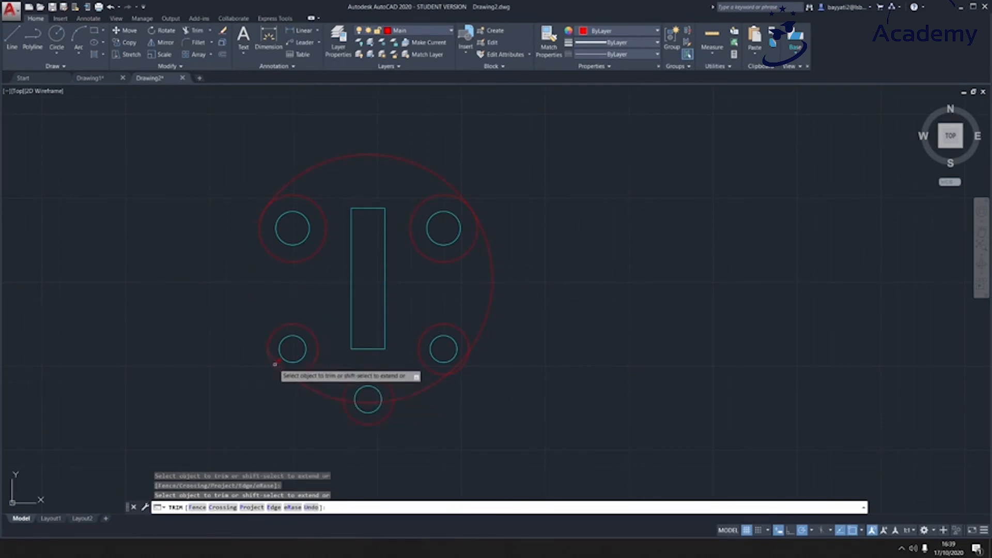
{"action": "left_click", "coordinate": [309, 387]}
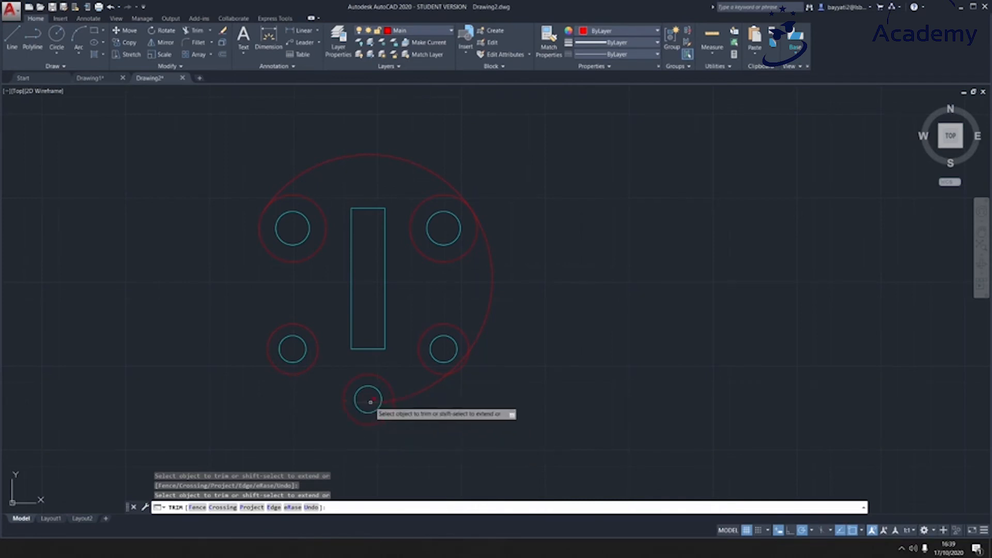
{"action": "left_click", "coordinate": [411, 395]}
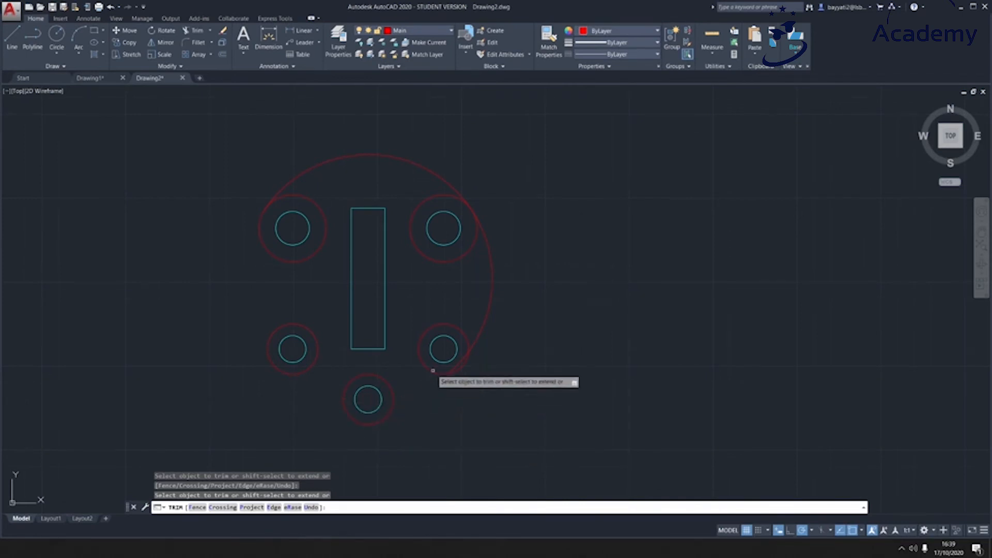
{"action": "left_click", "coordinate": [479, 338]}
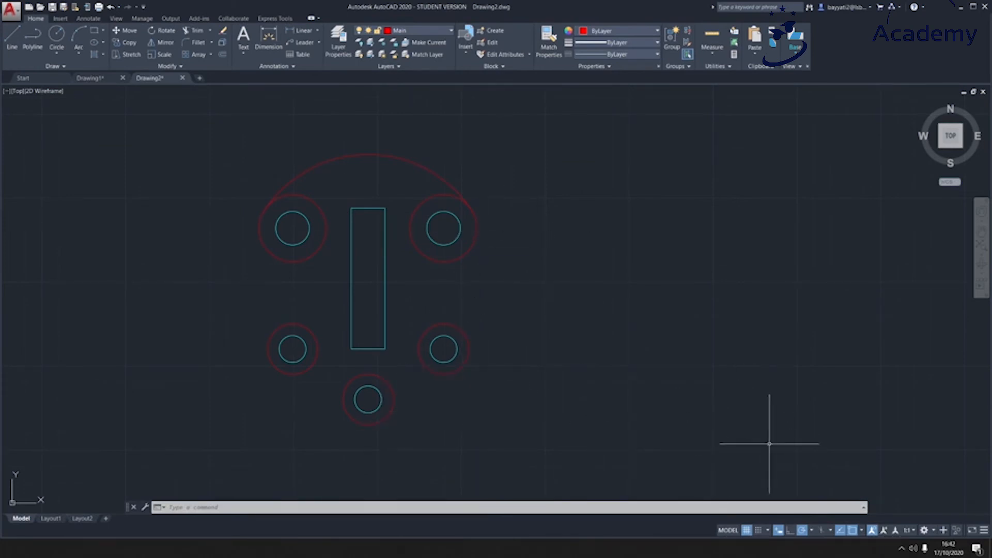
Restrict the running object snaps to Tangent only
{"action": "left_click", "coordinate": [862, 532]}
{"action": "left_click", "coordinate": [876, 517]}
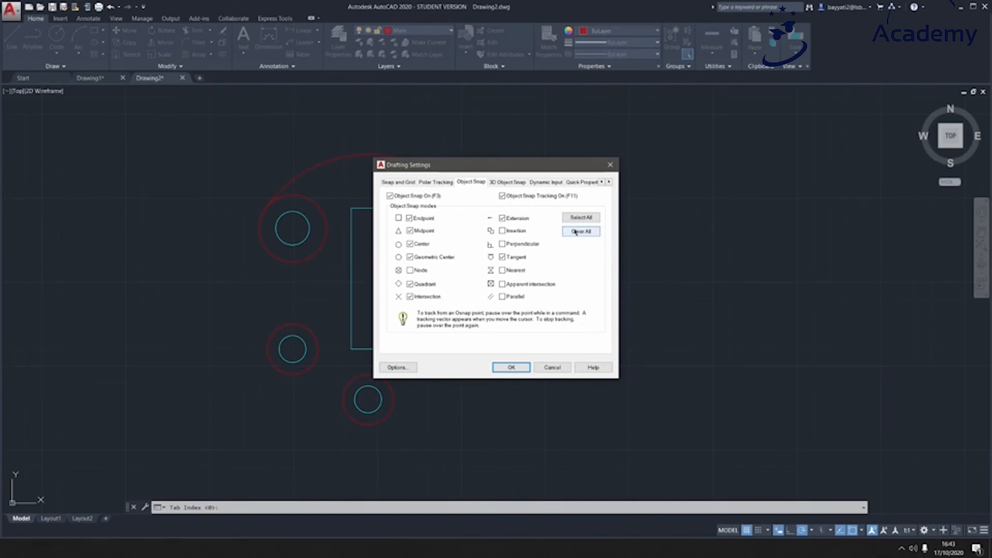
{"action": "left_click", "coordinate": [516, 257]}
{"action": "left_click", "coordinate": [511, 367]}
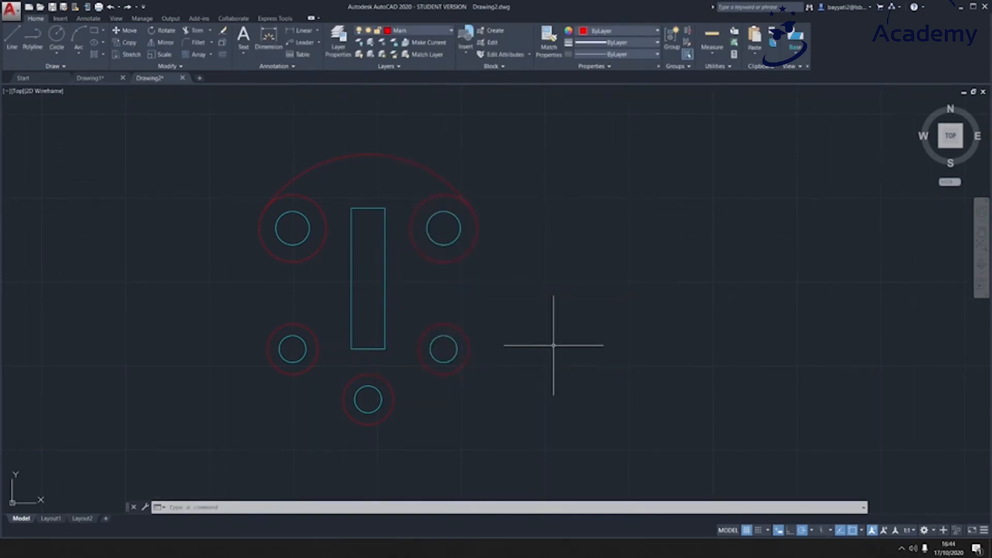
Draw a tangent line along the outer side of the upper-right and lower-right outer circles
{"action": "left_click", "coordinate": [12, 37]}
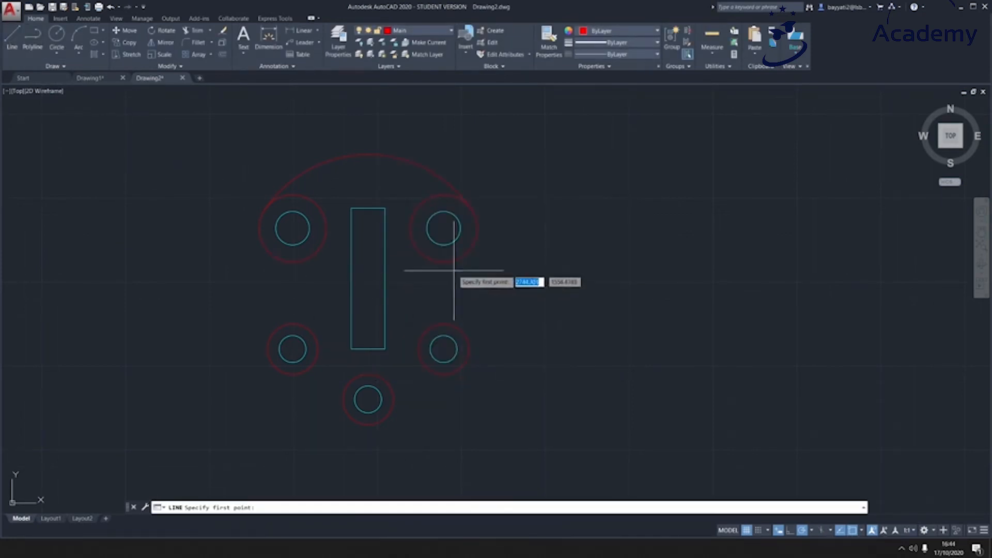
{"action": "left_click", "coordinate": [474, 240]}
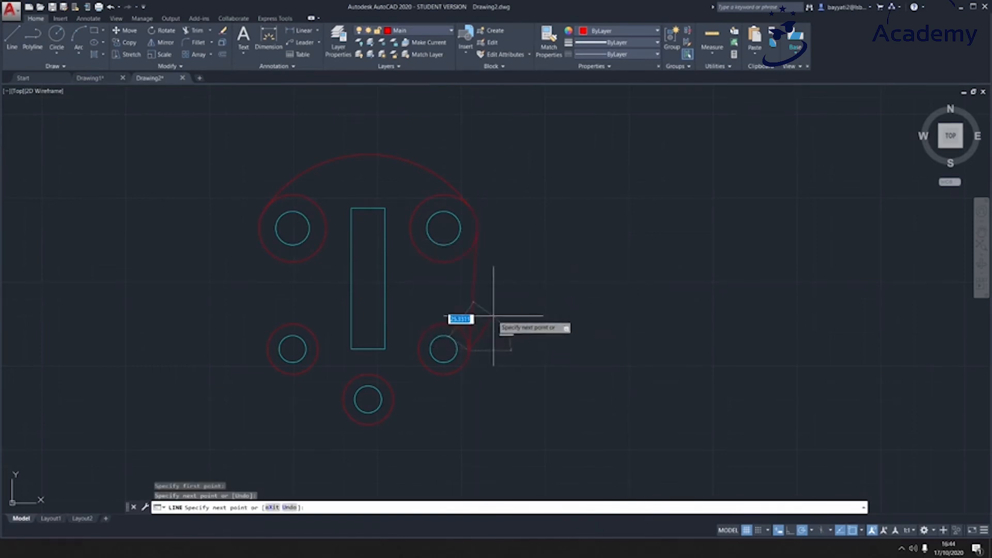
{"action": "left_click", "coordinate": [532, 326]}
{"action": "key", "text": "Return"}
Draw a tangent line from the lower-right outer circle to the underside of the lowest outer circle
{"action": "key", "text": "Return"}
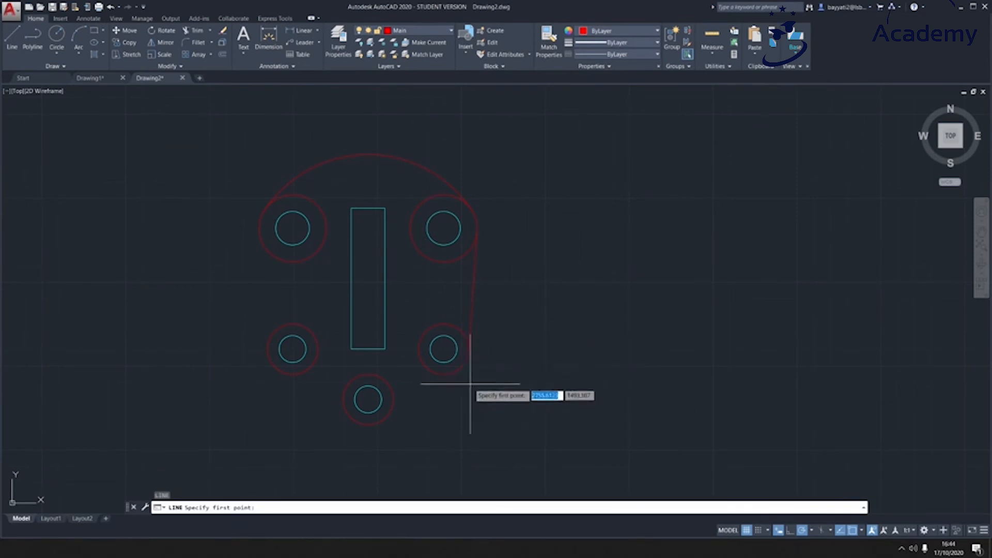
{"action": "left_click", "coordinate": [454, 368]}
{"action": "left_click", "coordinate": [388, 413]}
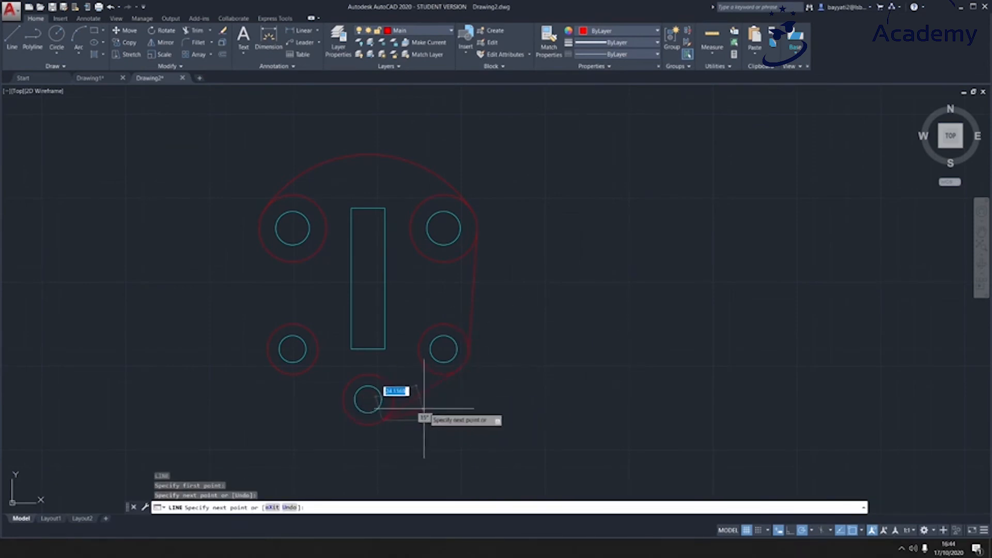
{"action": "key", "text": "Return"}
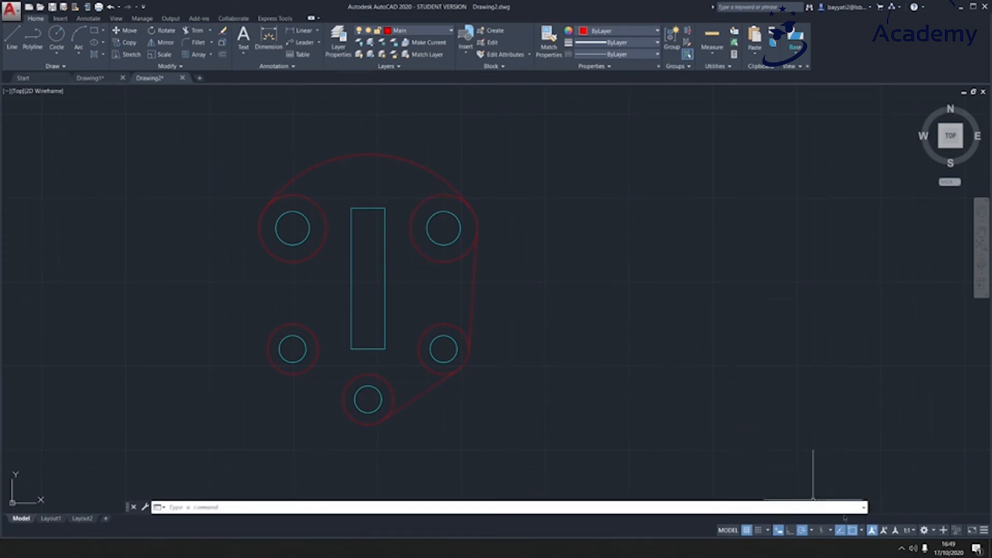
Turn off the Tangent object snap and enable Endpoint, Midpoint, Center and Quadrant
{"action": "left_click", "coordinate": [861, 530]}
{"action": "left_click", "coordinate": [885, 517]}
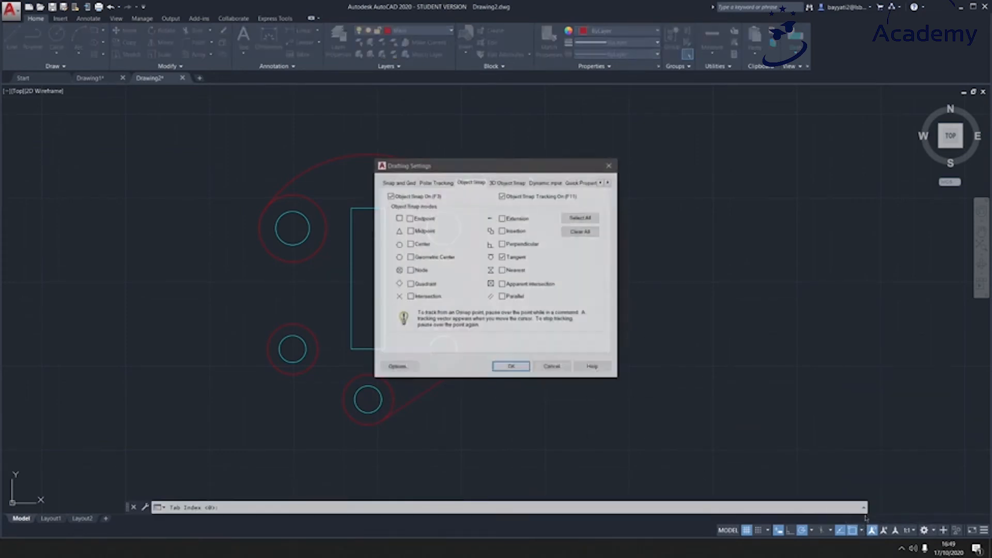
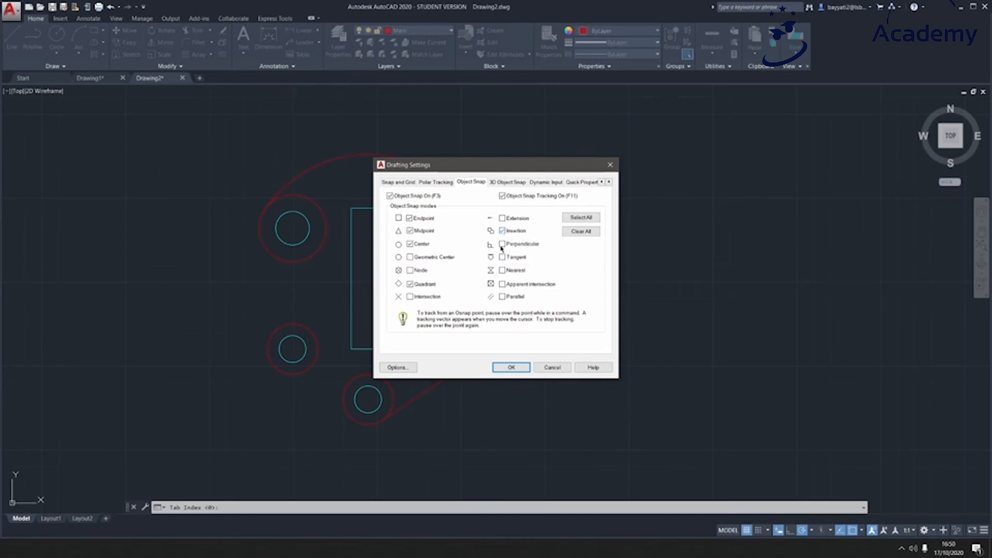
{"action": "left_click", "coordinate": [510, 368]}
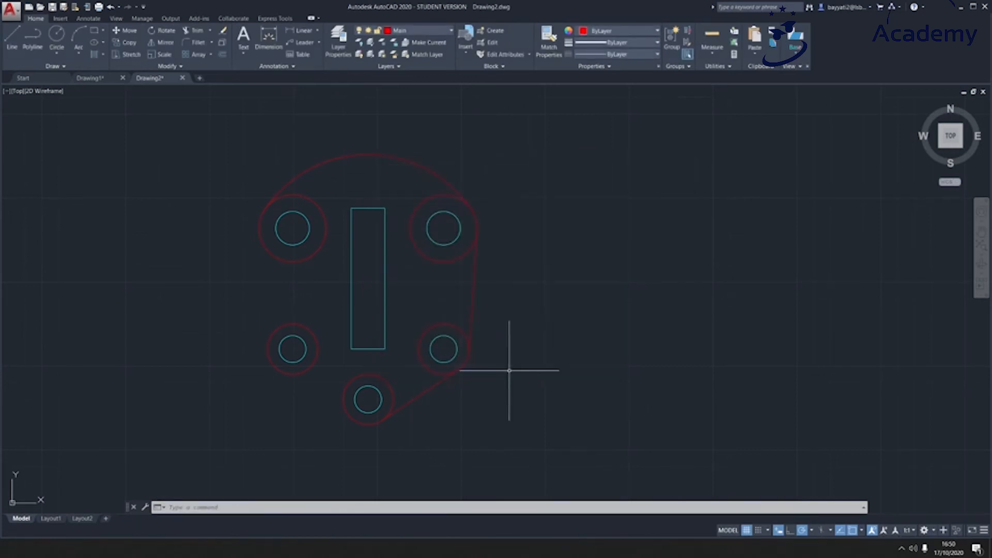
Draw a polyline from the upper-right outer circle's bottom quadrant, 15 left, straight down, then right to the lower-right outer circle's top quadrant
{"action": "left_click", "coordinate": [32, 36]}
{"action": "left_click", "coordinate": [442, 261]}
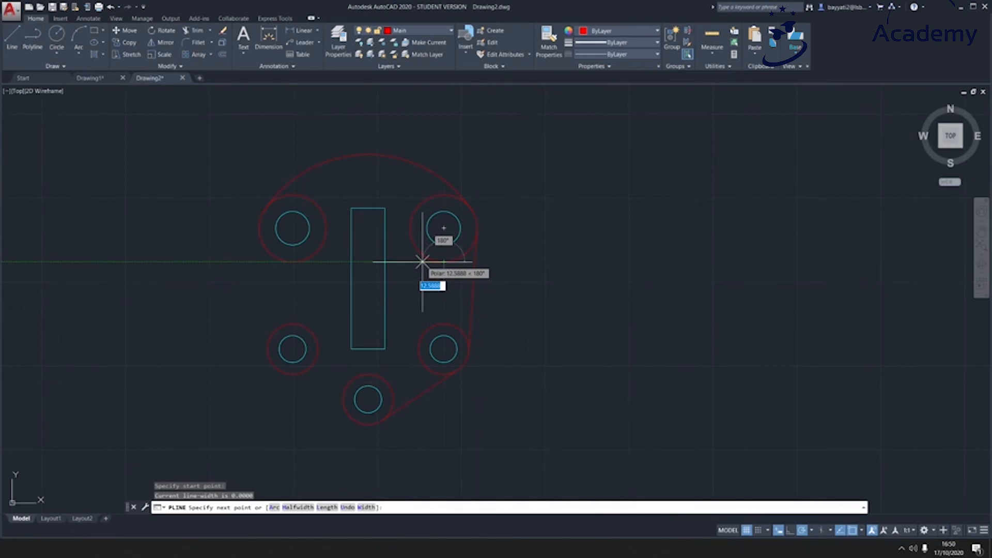
{"action": "type", "text": "15"}
{"action": "key", "text": "Return"}
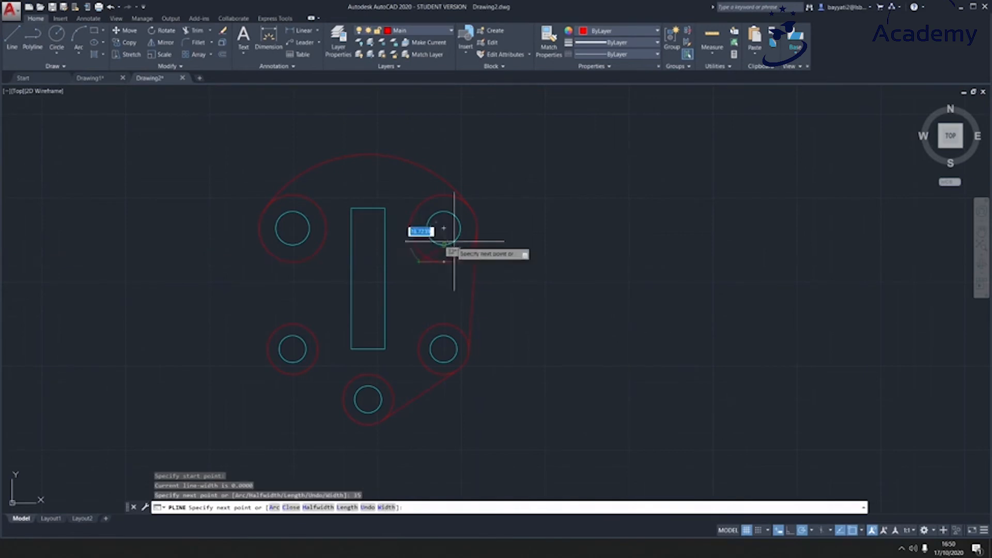
{"action": "left_click", "coordinate": [419, 324]}
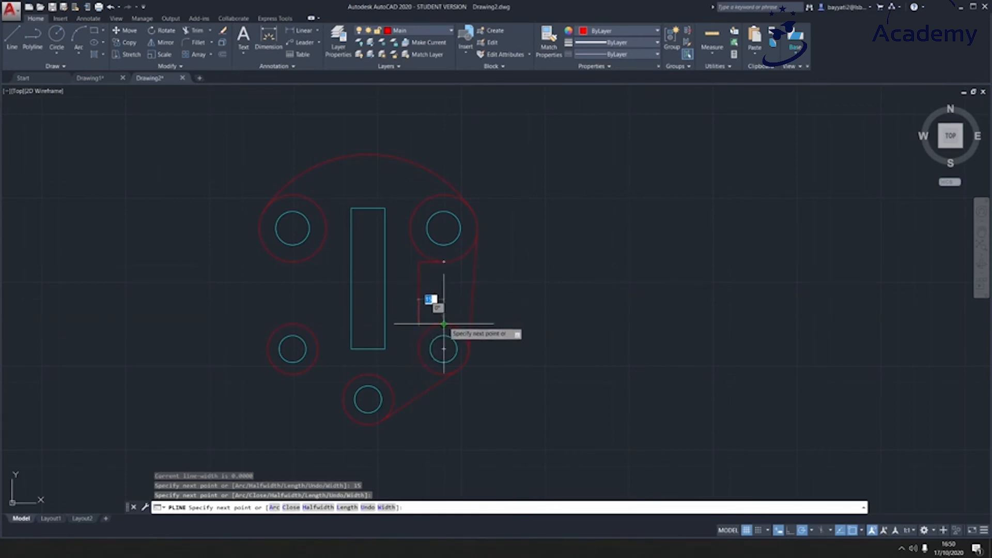
{"action": "left_click", "coordinate": [444, 324]}
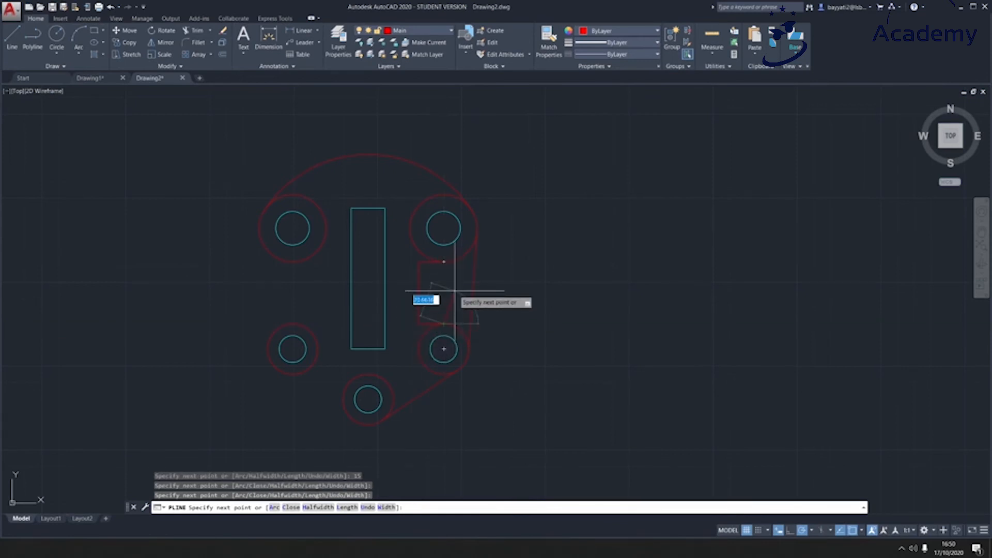
{"action": "key", "text": "Return"}
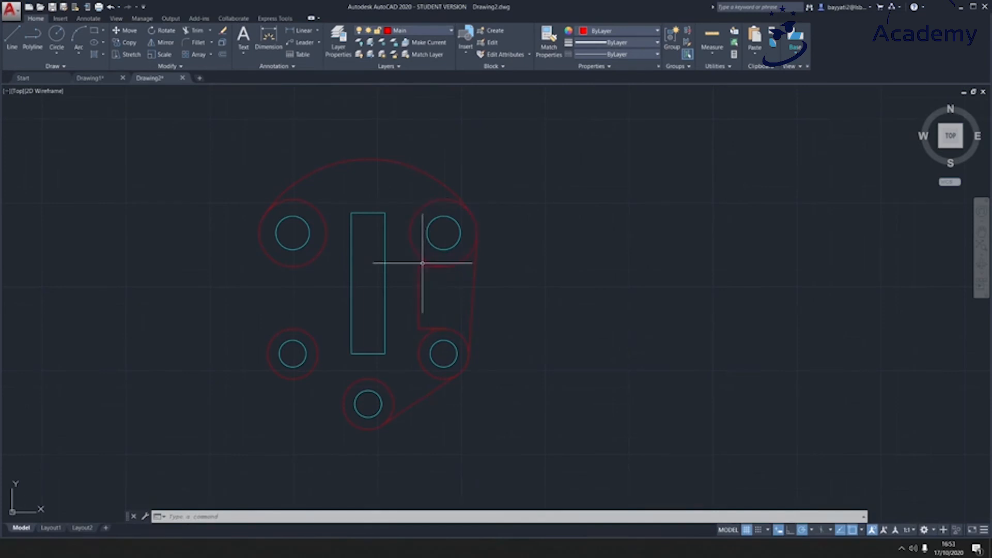
Fillet both corners of the recess polyline between the upper-right and lower-right outer circles with a 12 radius
{"action": "left_click", "coordinate": [197, 41]}
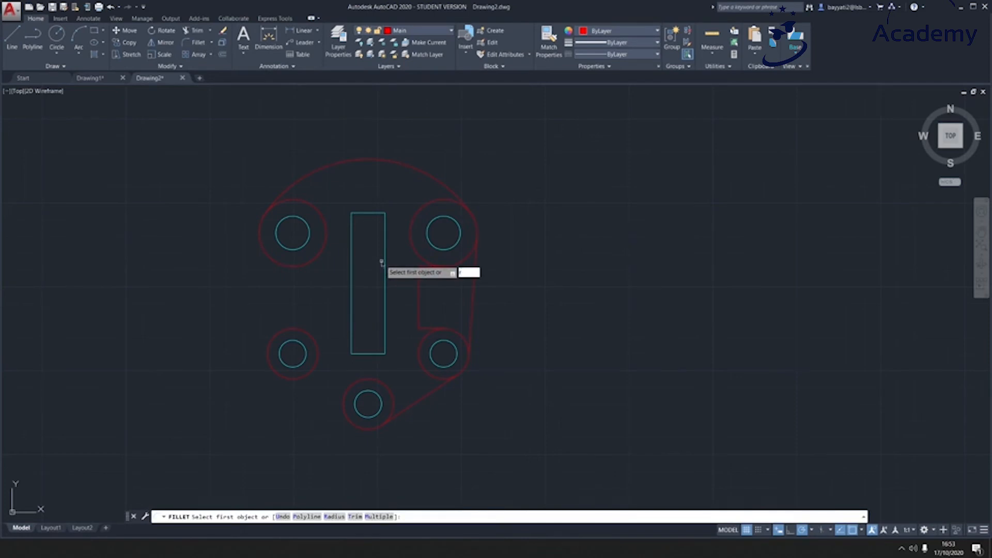
{"action": "key", "text": "Return"}
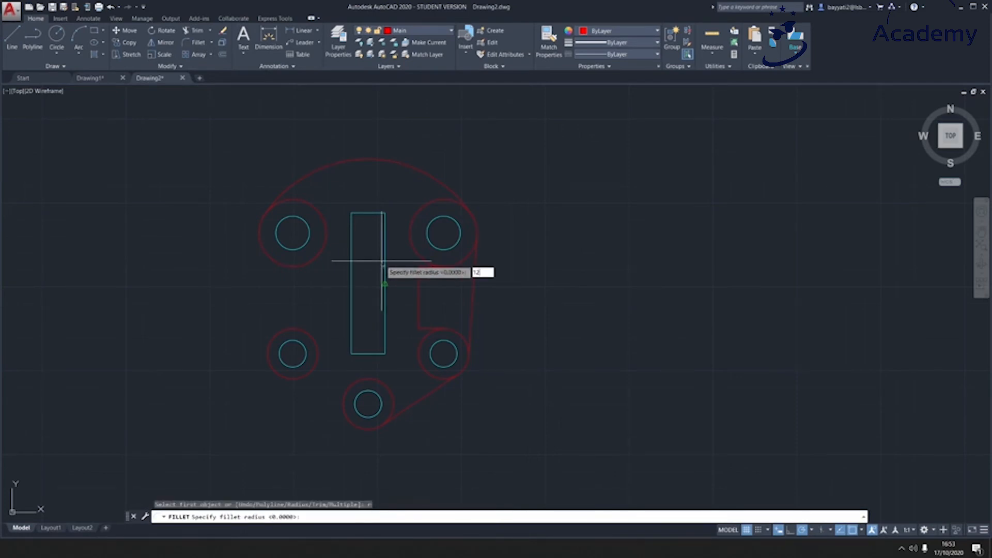
{"action": "key", "text": "Return"}
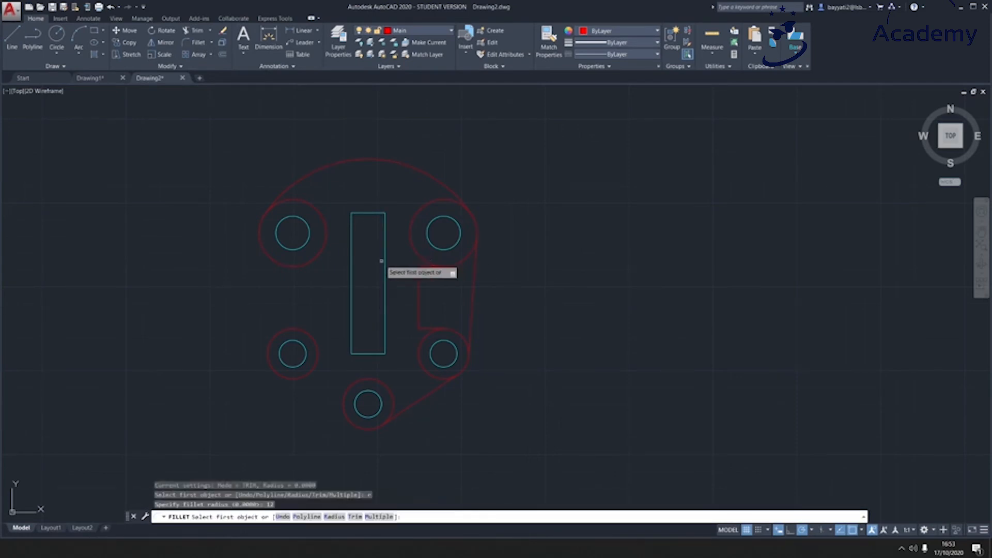
{"action": "left_click", "coordinate": [425, 266]}
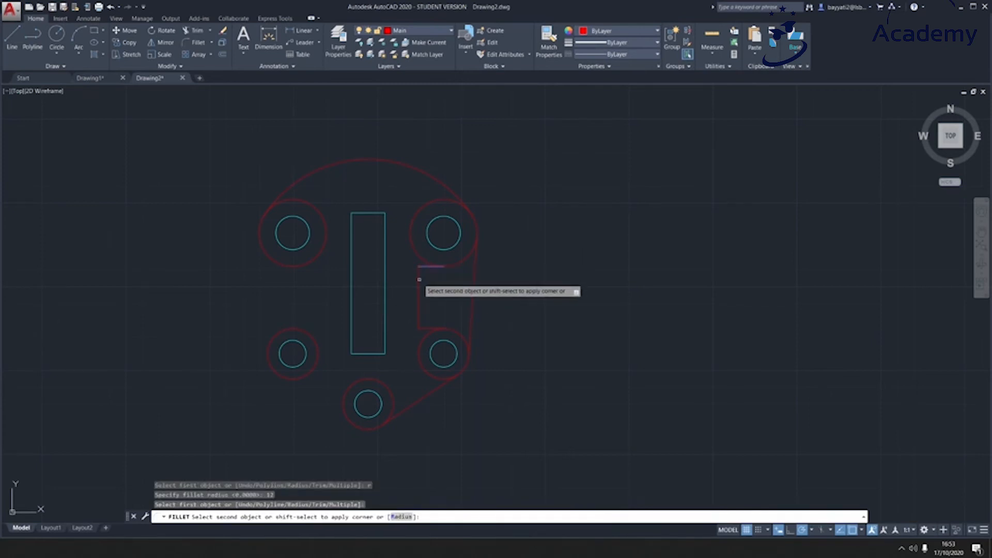
{"action": "left_click", "coordinate": [418, 280]}
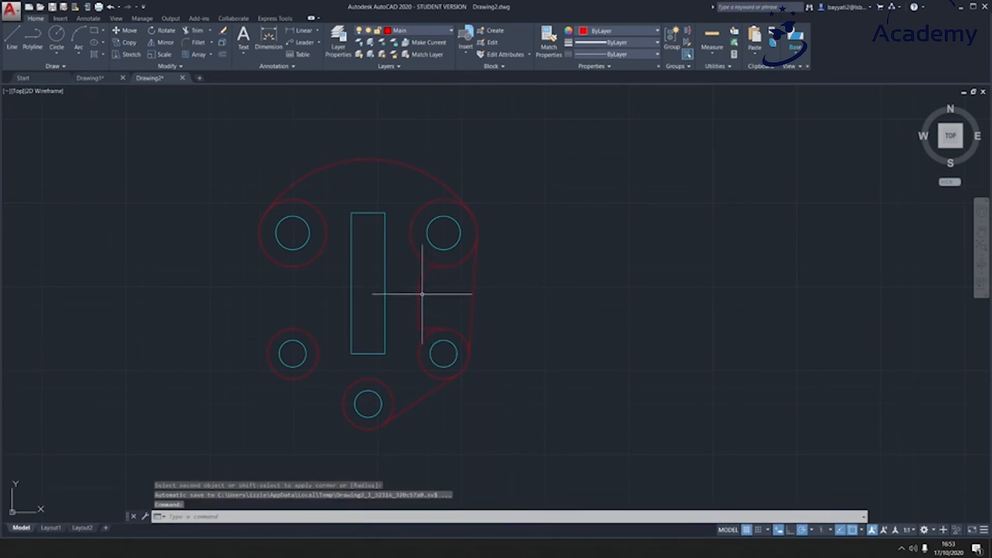
{"action": "key", "text": "Return"}
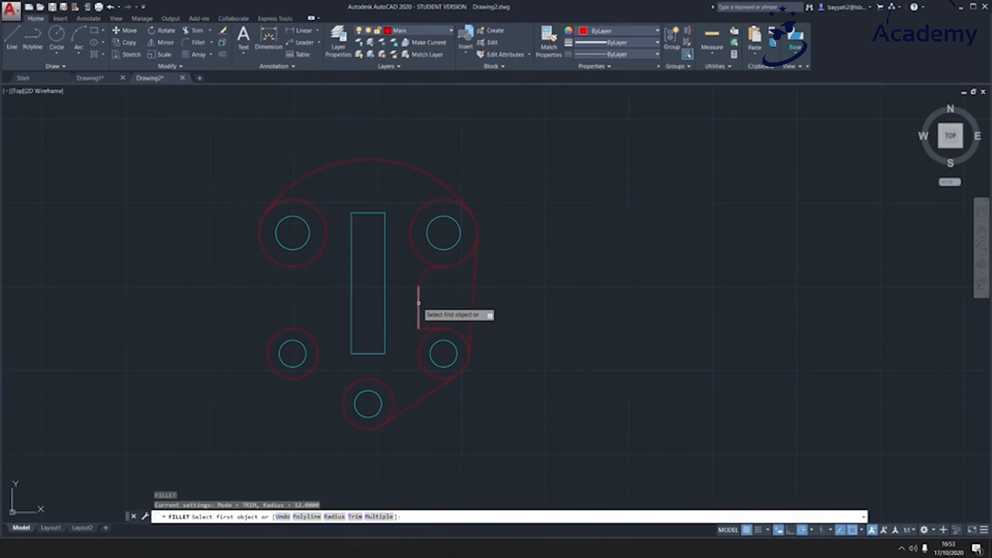
{"action": "left_click", "coordinate": [419, 303]}
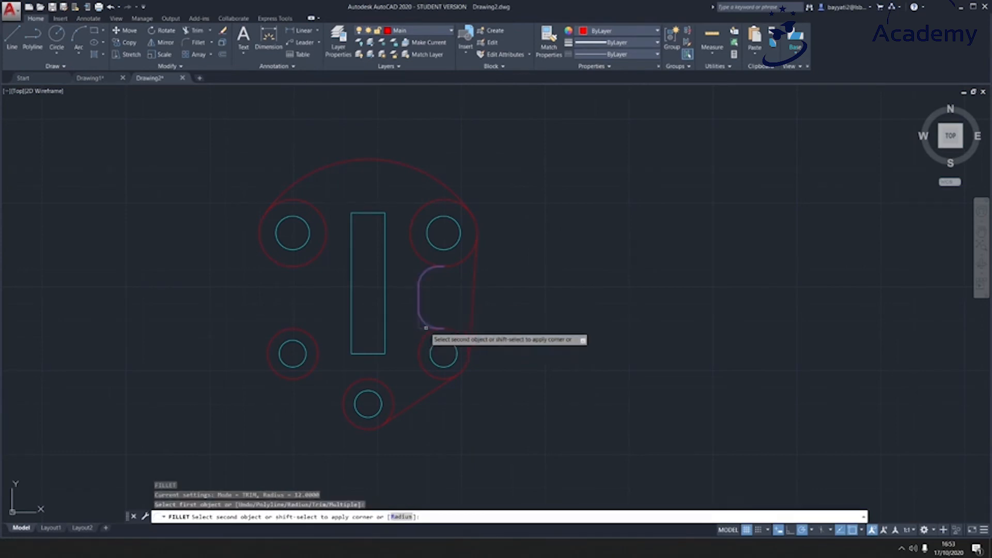
{"action": "left_click", "coordinate": [423, 333]}
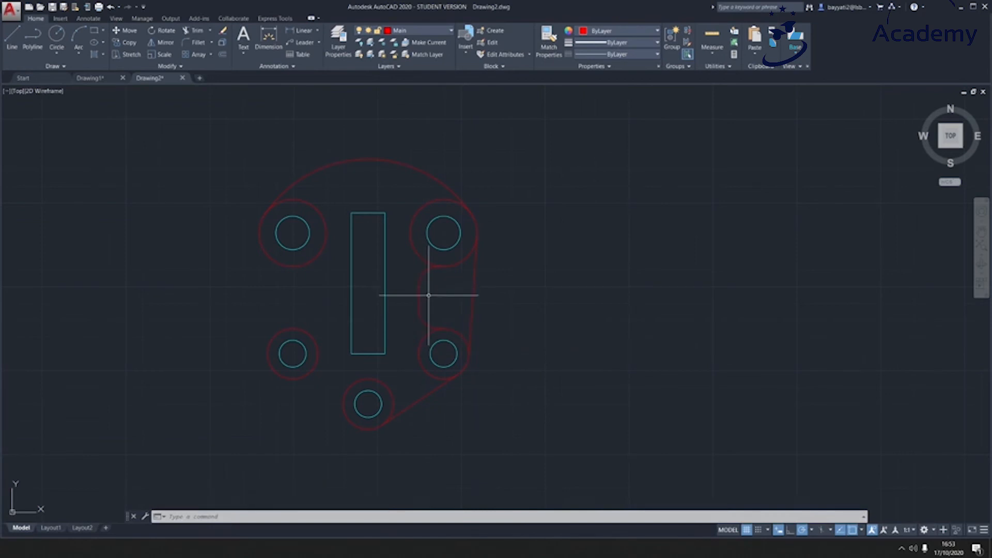
With the Construction layer temporarily turned on, mirror the filleted recess and both tangent lines about the vertical centre line, keeping the originals
{"action": "left_click", "coordinate": [421, 30]}
{"action": "left_click", "coordinate": [360, 65]}
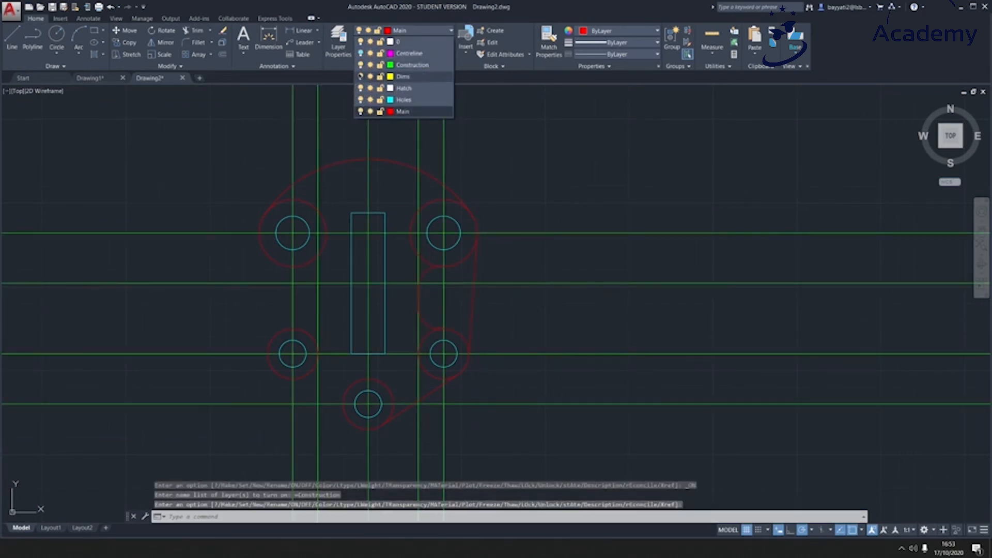
{"action": "left_click", "coordinate": [424, 272]}
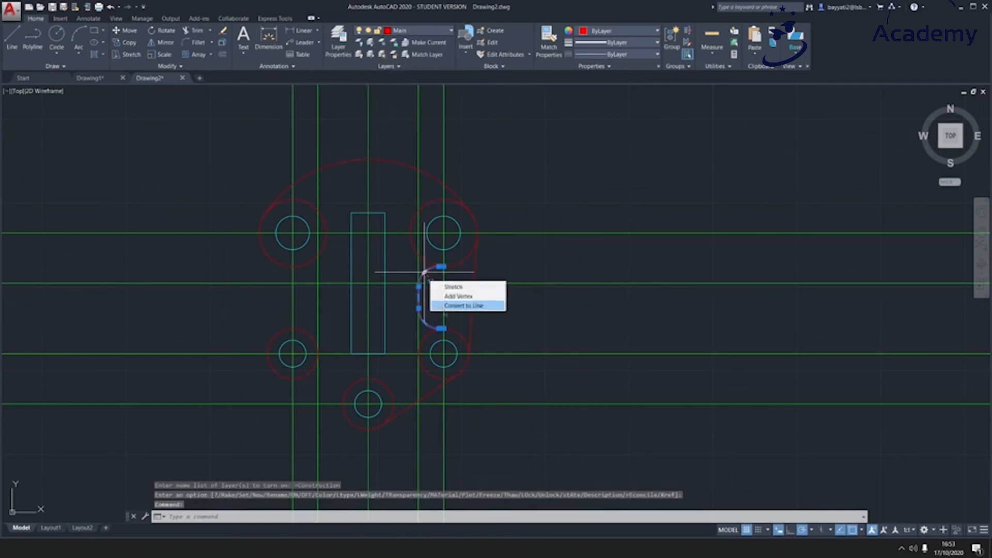
{"action": "left_click", "coordinate": [471, 315]}
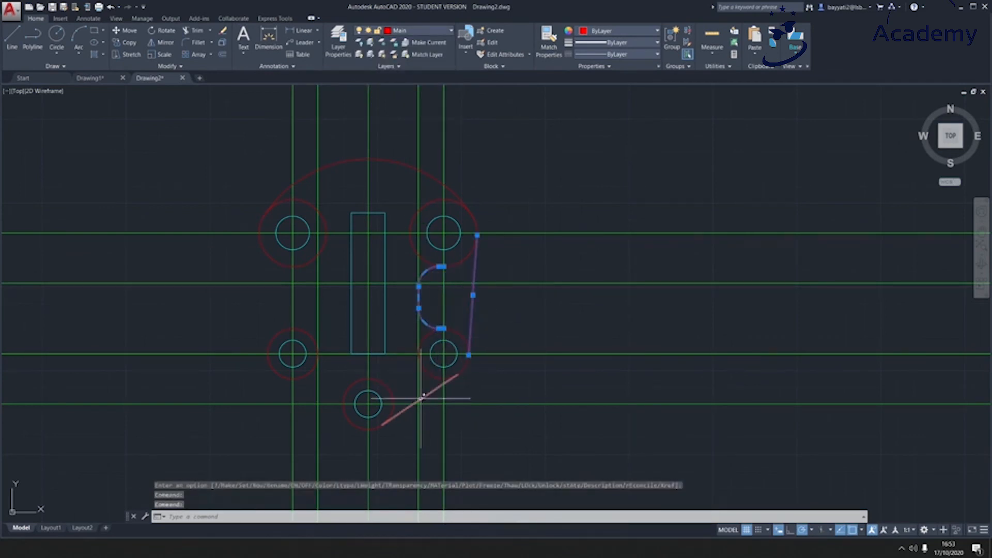
{"action": "left_click", "coordinate": [420, 400]}
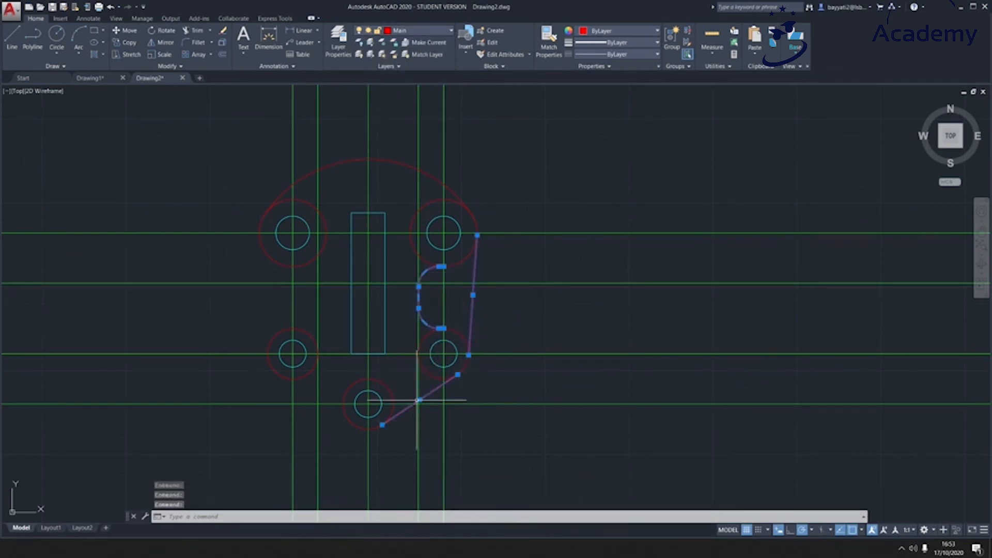
{"action": "left_click", "coordinate": [166, 43]}
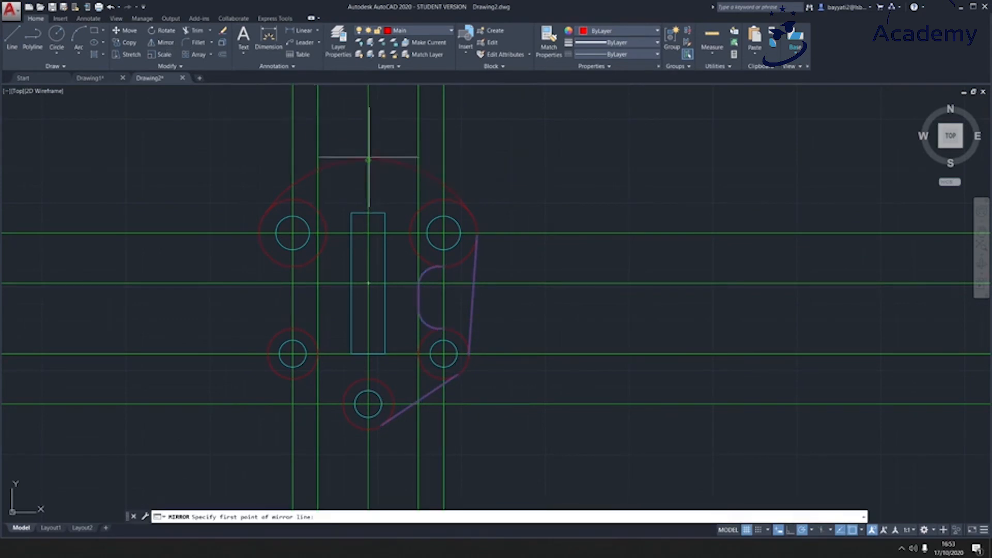
{"action": "left_click", "coordinate": [368, 157]}
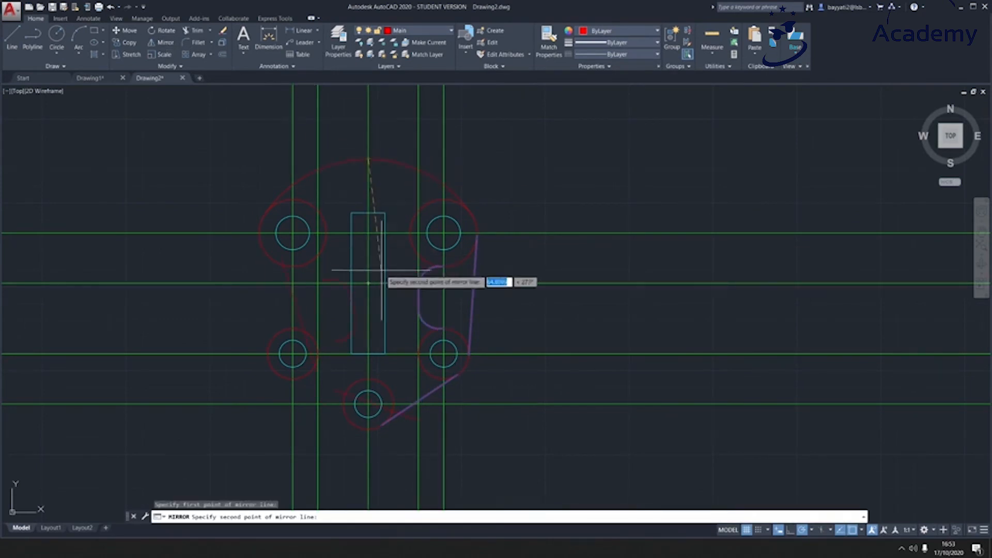
{"action": "left_click", "coordinate": [368, 467]}
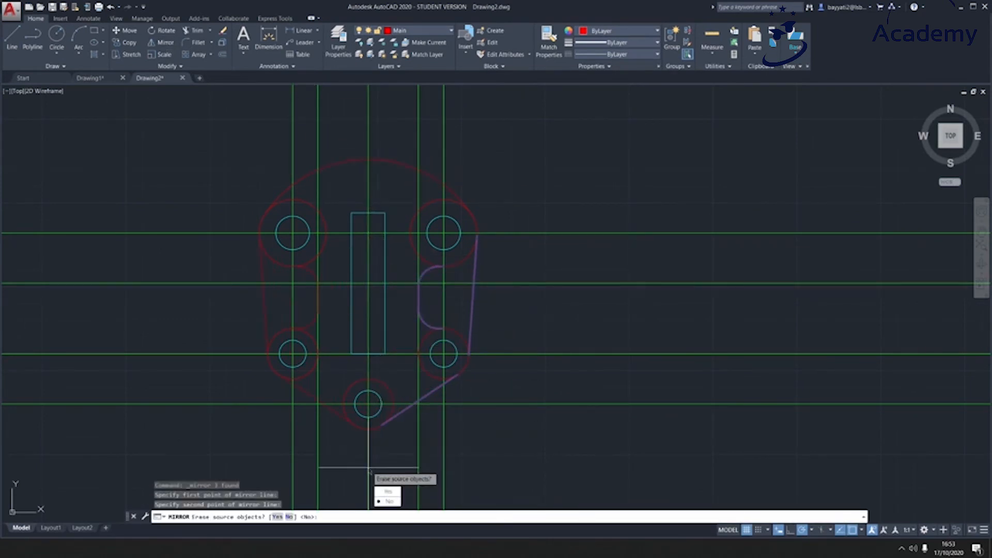
{"action": "left_click", "coordinate": [394, 502]}
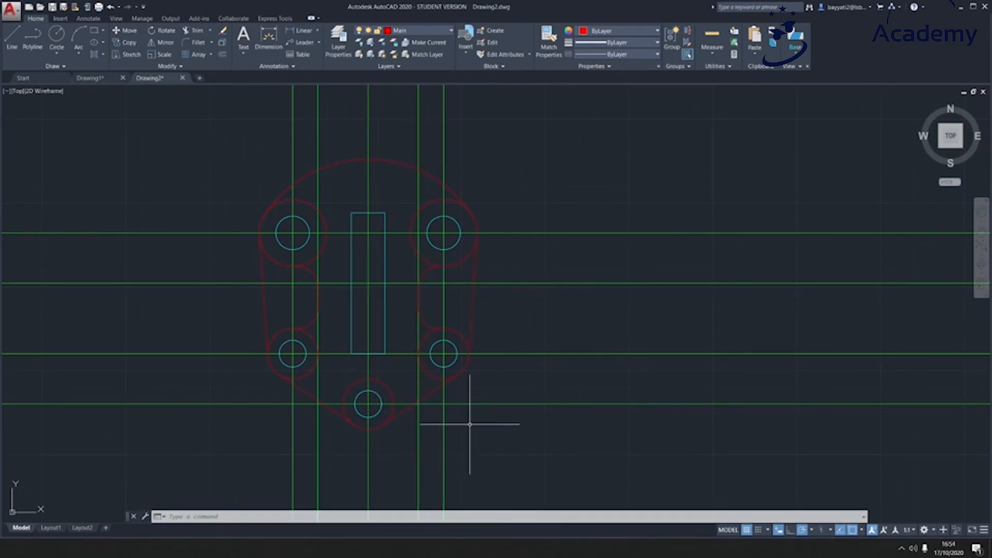
{"action": "left_click", "coordinate": [419, 31]}
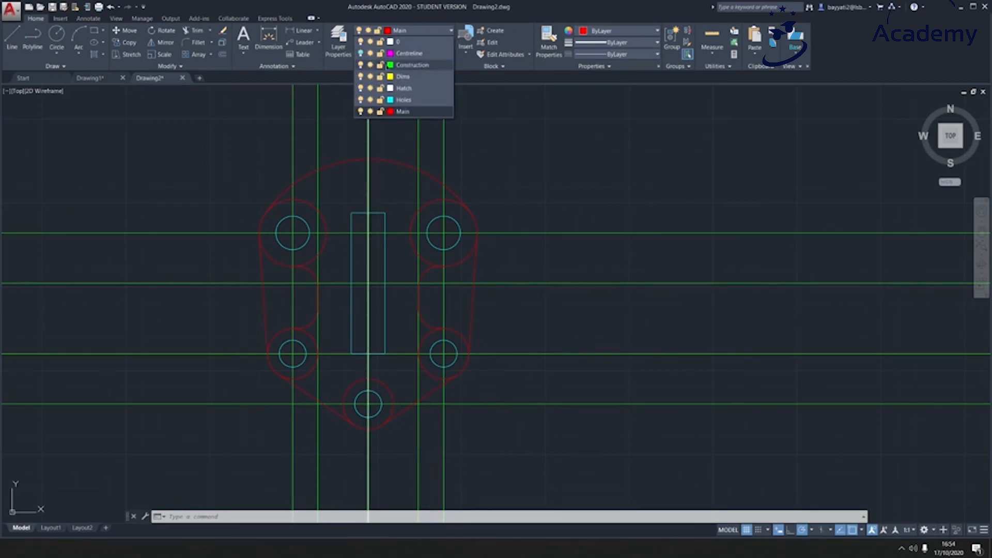
{"action": "left_click", "coordinate": [360, 64]}
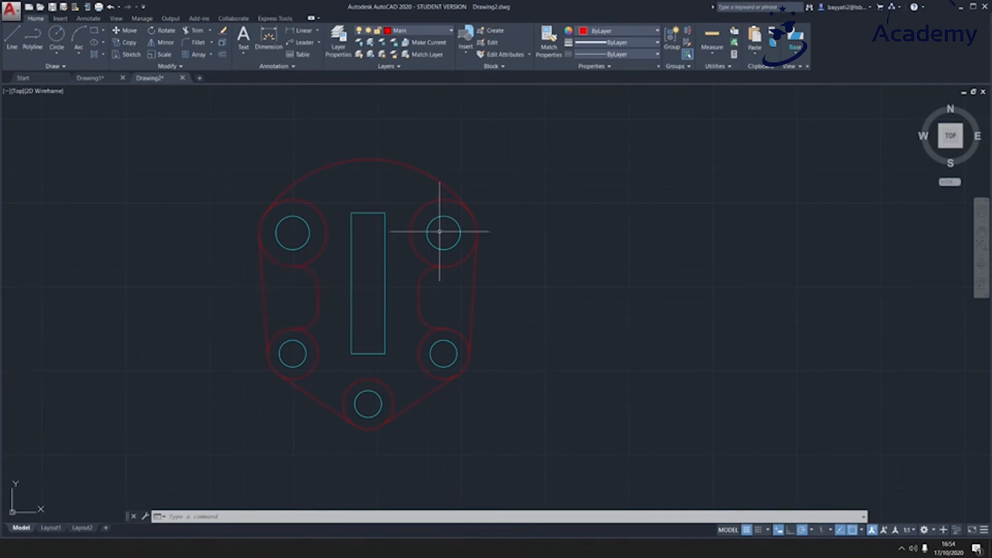
Trim away the inner portions of the five outer circles, using the two recesses, the lower tangent lines and the top arc as cutting edges
{"action": "left_click", "coordinate": [184, 31]}
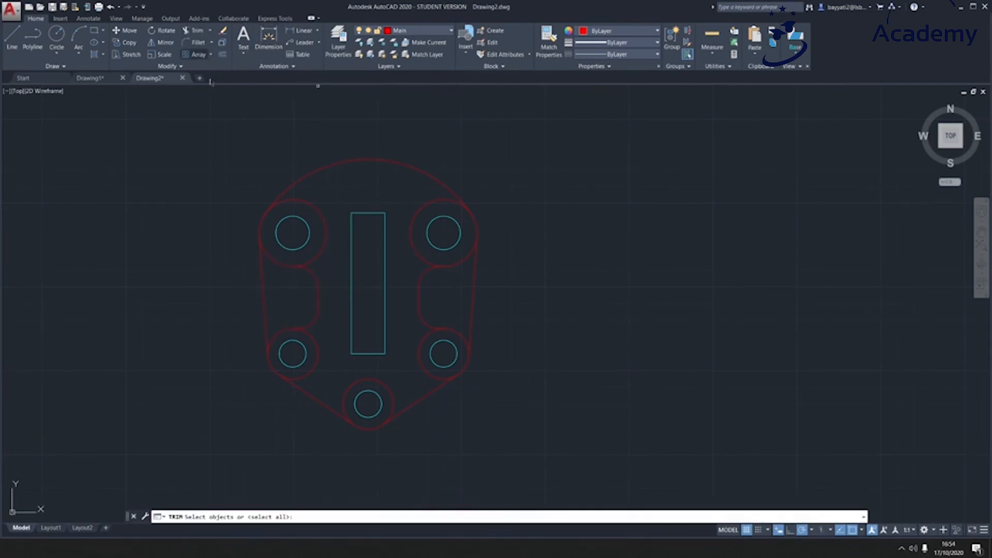
{"action": "left_click", "coordinate": [319, 293]}
{"action": "left_click", "coordinate": [418, 298]}
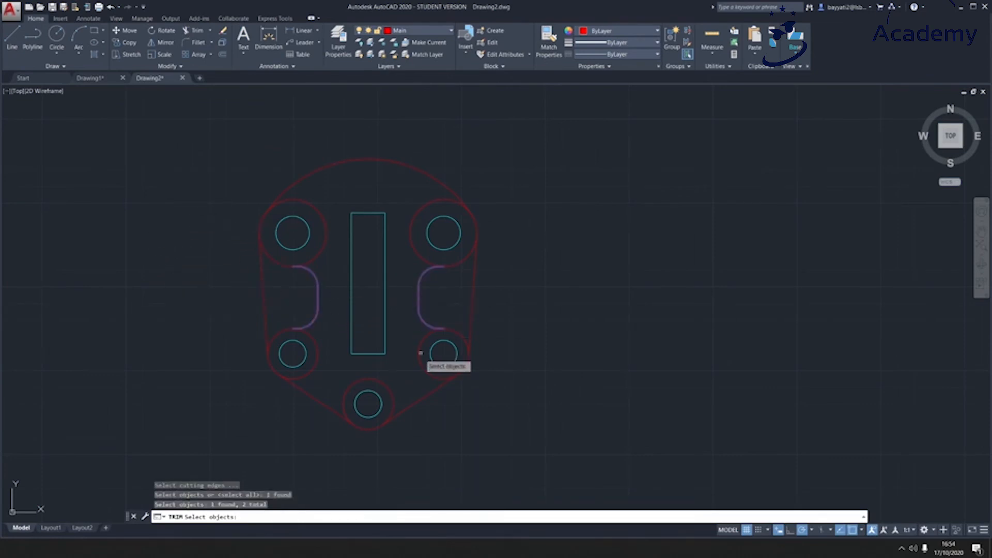
{"action": "left_click", "coordinate": [429, 420]}
{"action": "left_click", "coordinate": [416, 399]}
{"action": "left_click", "coordinate": [325, 405]}
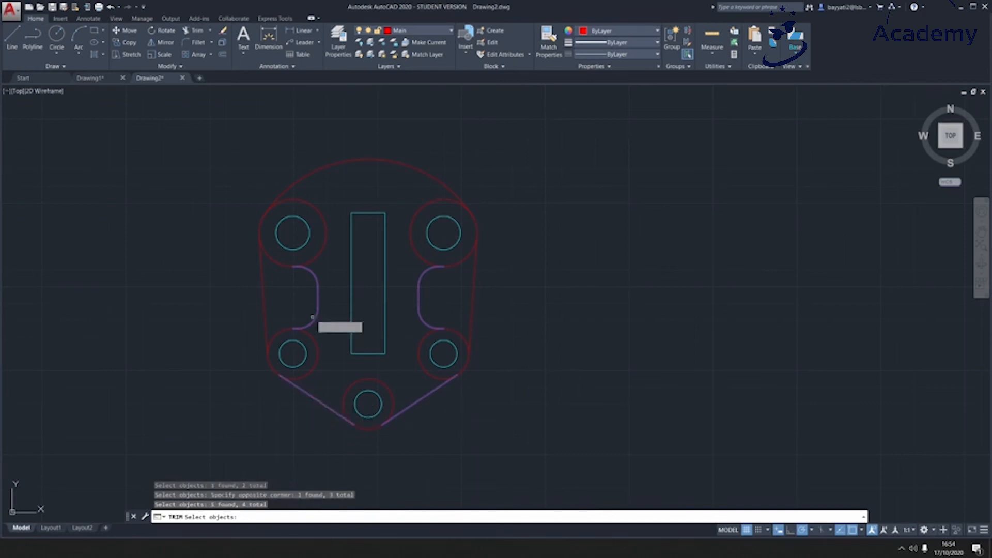
{"action": "left_click", "coordinate": [302, 186]}
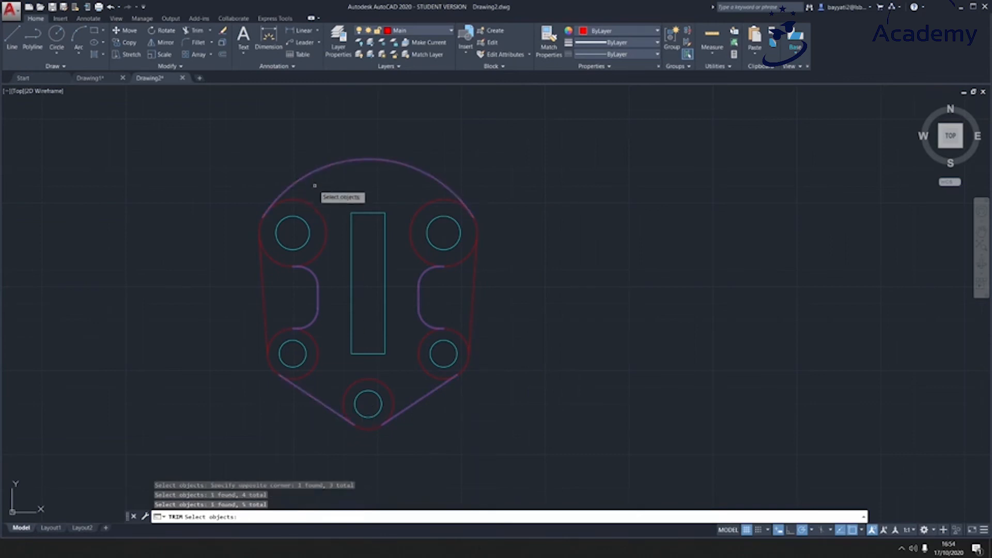
{"action": "key", "text": "Return"}
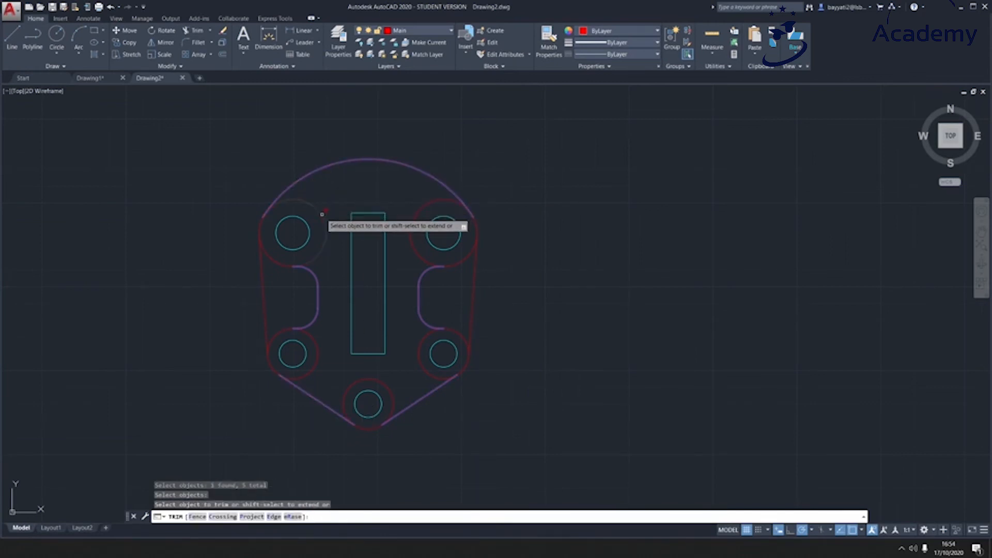
{"action": "left_click", "coordinate": [324, 211]}
{"action": "left_click", "coordinate": [412, 224]}
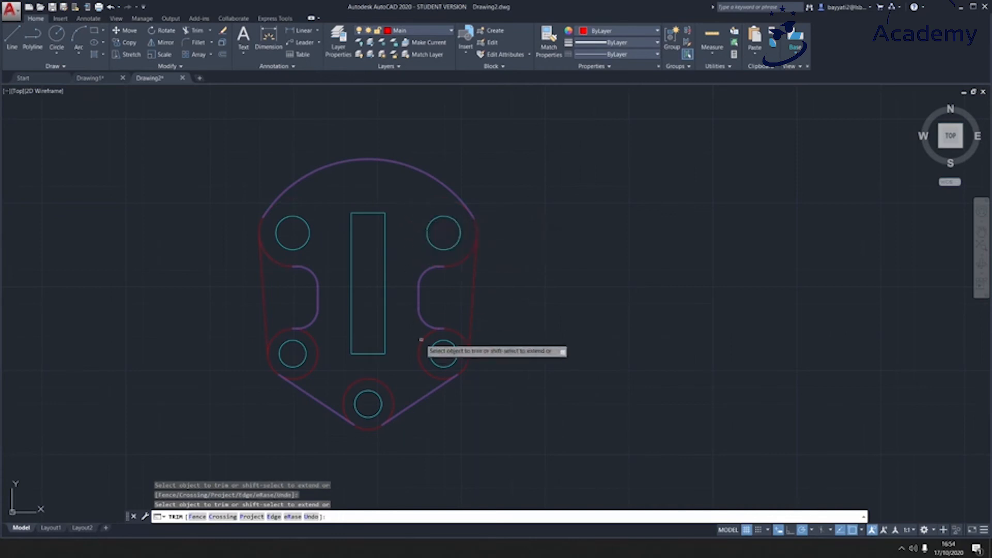
{"action": "left_click", "coordinate": [391, 385]}
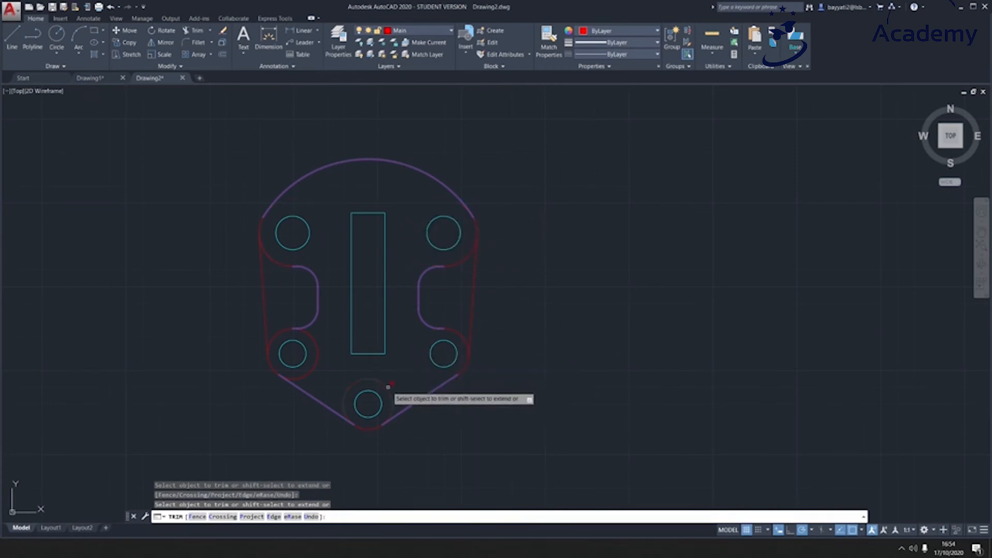
{"action": "left_click", "coordinate": [317, 364]}
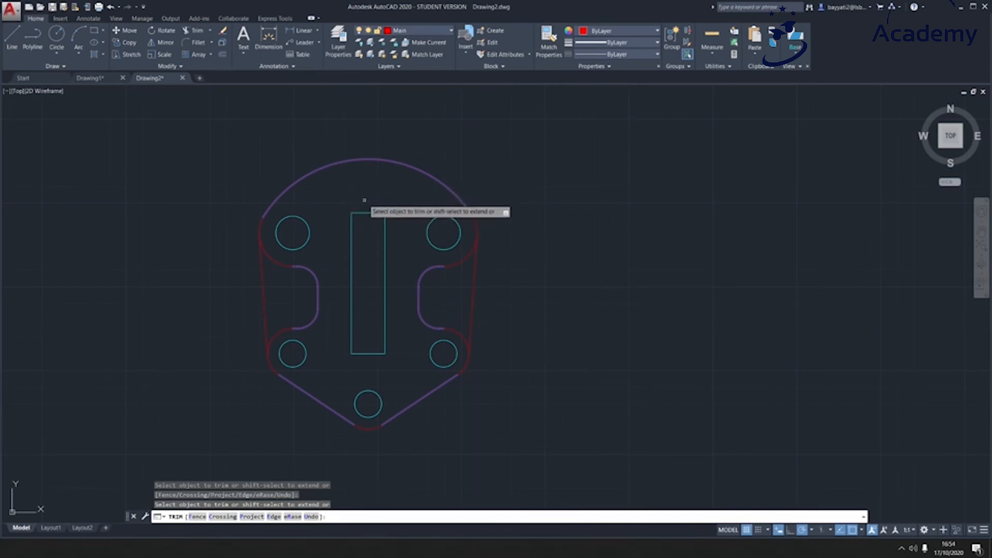
{"action": "key", "text": "Escape"}
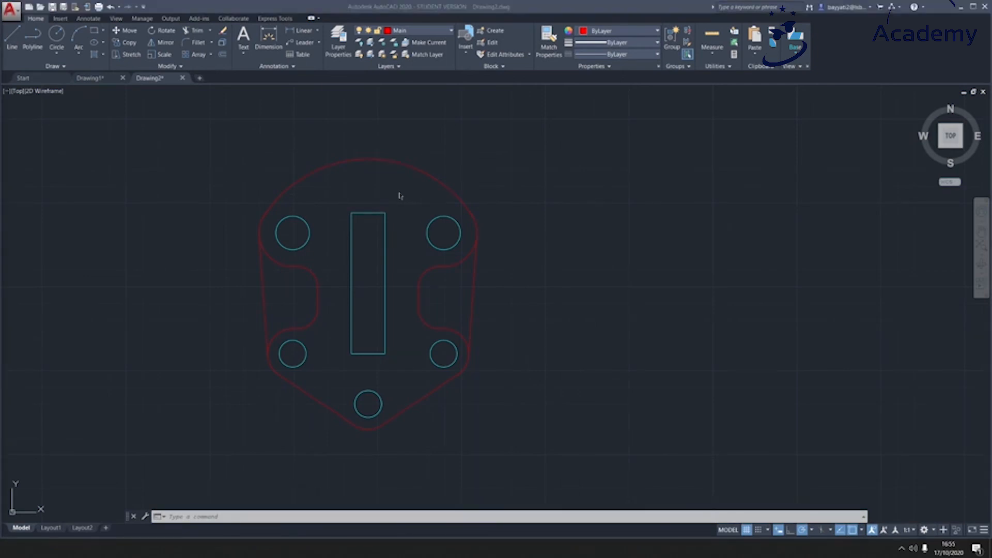
Make Hatch the current layer and fill the plate area around the holes and slot with the ANSI31 hatch pattern
{"action": "left_click", "coordinate": [409, 191]}
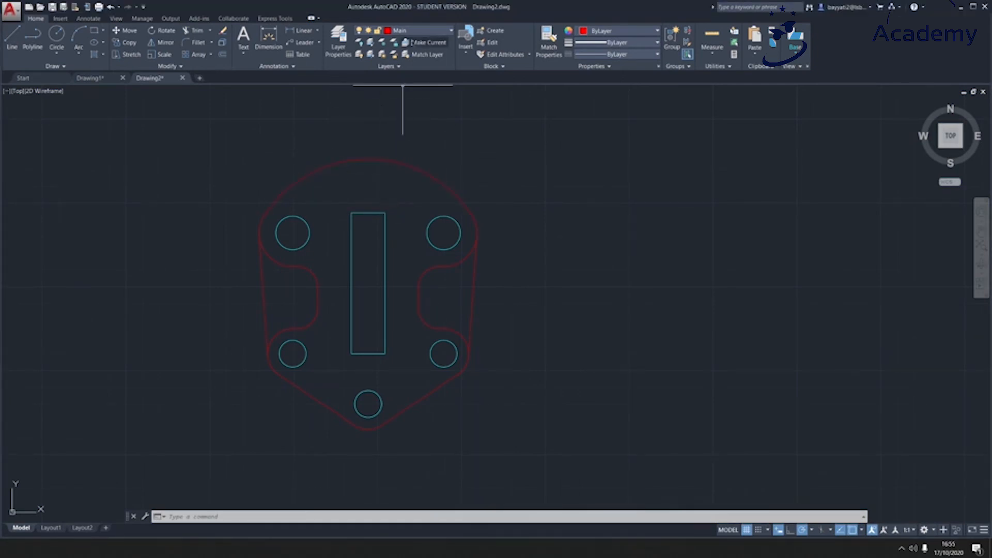
{"action": "left_click", "coordinate": [417, 33]}
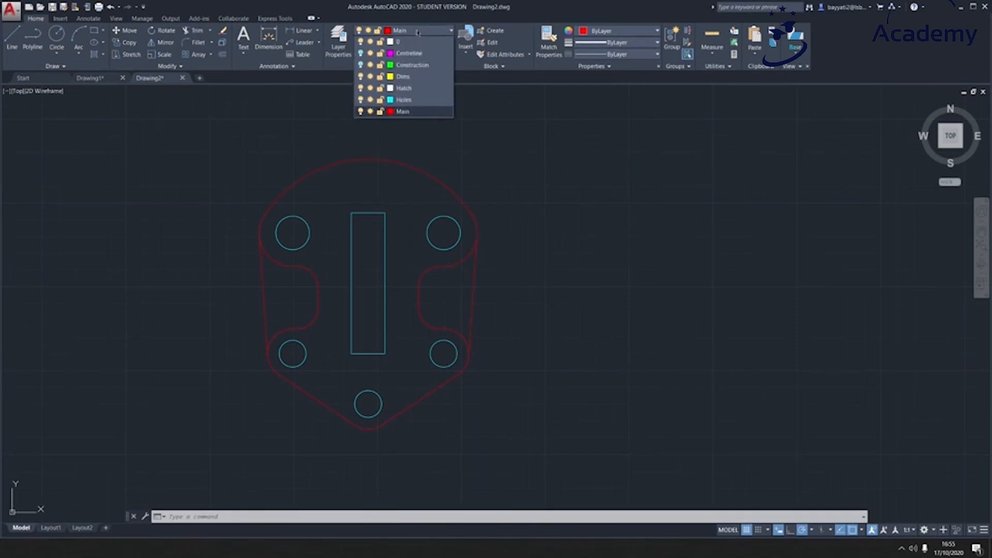
{"action": "left_click", "coordinate": [403, 88]}
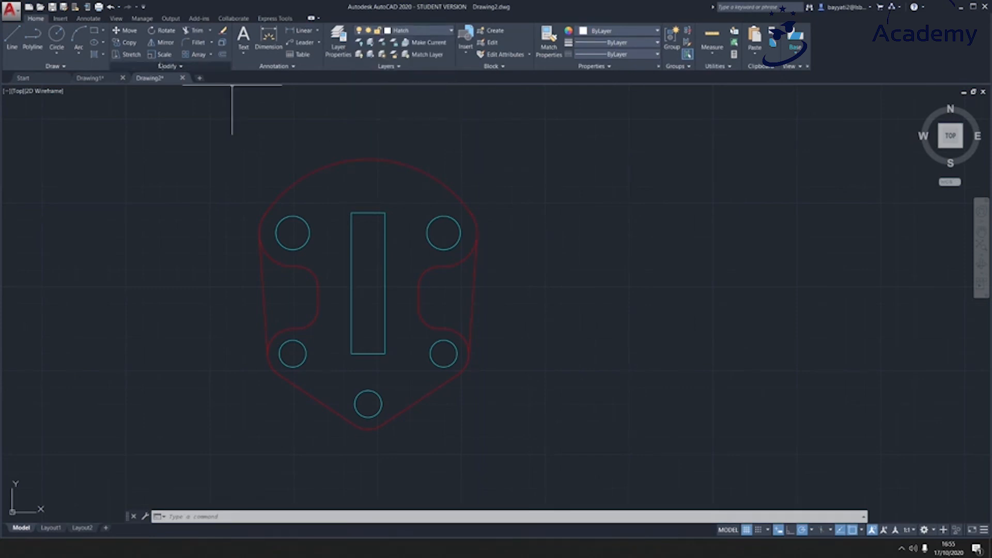
{"action": "left_click", "coordinate": [94, 56]}
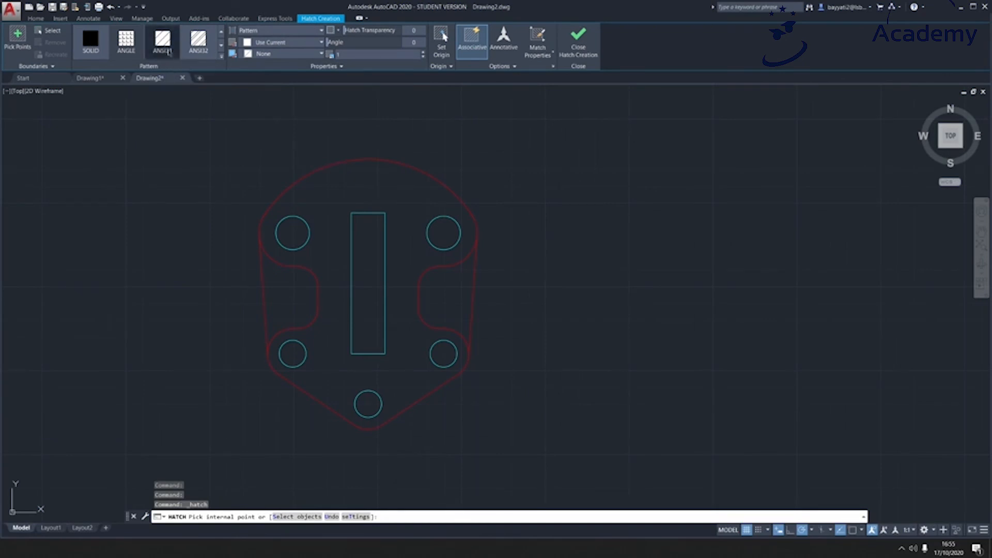
{"action": "left_click", "coordinate": [168, 52]}
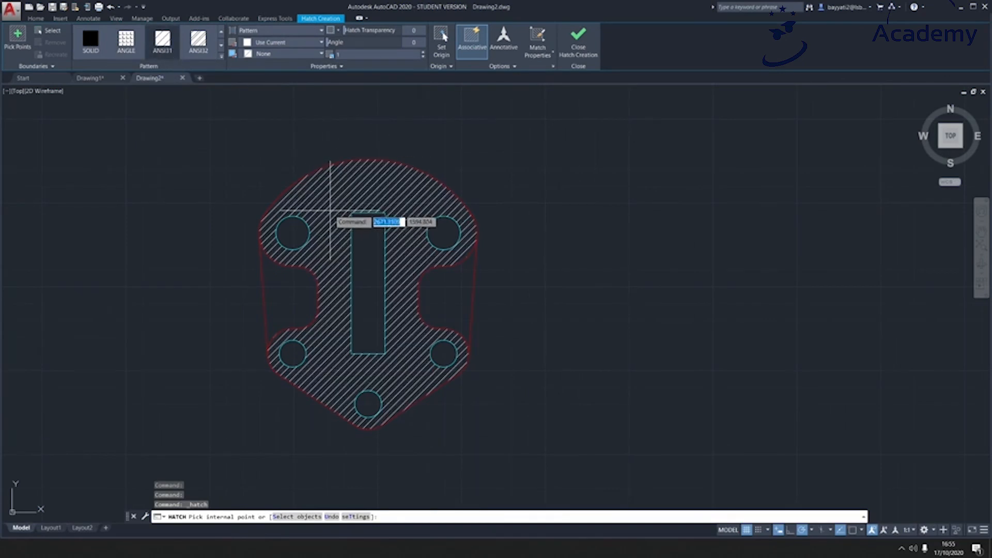
{"action": "left_click", "coordinate": [333, 202]}
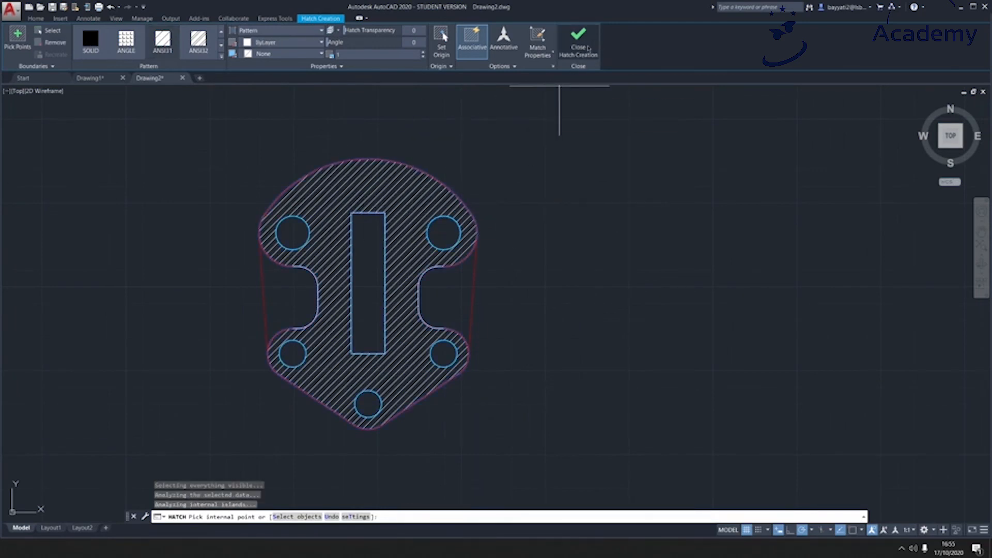
{"action": "left_click", "coordinate": [588, 48]}
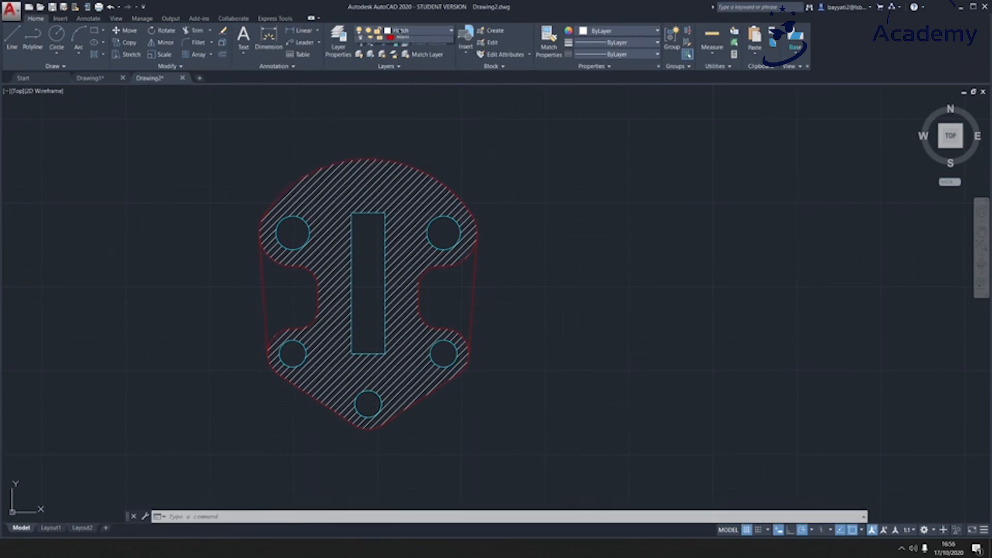
Turn on the Centreline layer
{"action": "left_click", "coordinate": [400, 31]}
{"action": "left_click", "coordinate": [360, 53]}
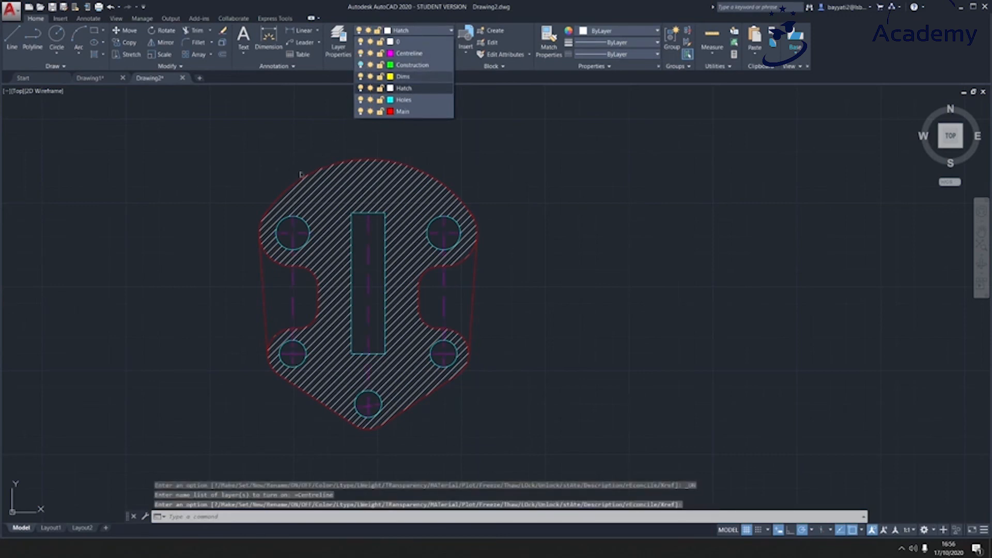
Make Dims the current layer and place a linear dimension above the plate between the centres of the two upper holes
{"action": "left_click", "coordinate": [283, 173]}
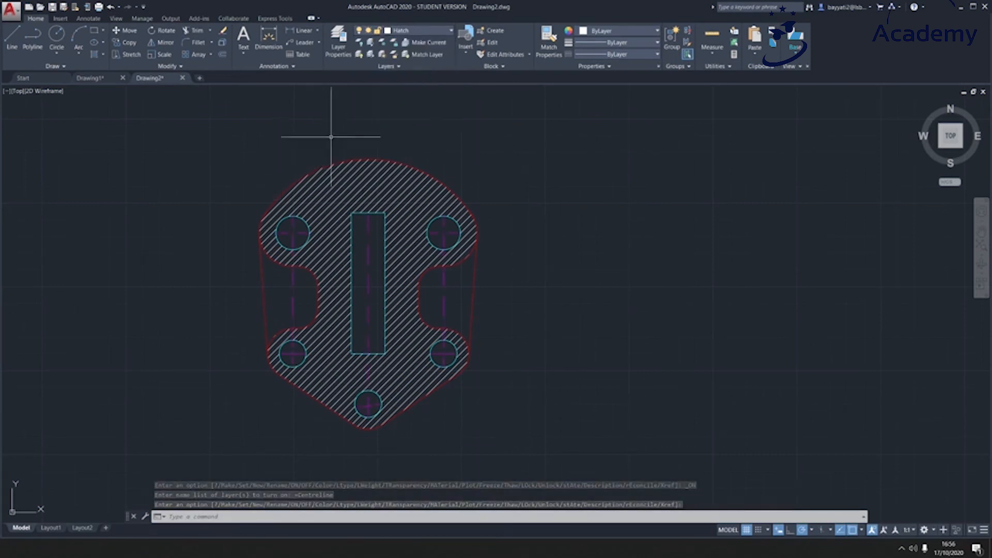
{"action": "left_click", "coordinate": [433, 31]}
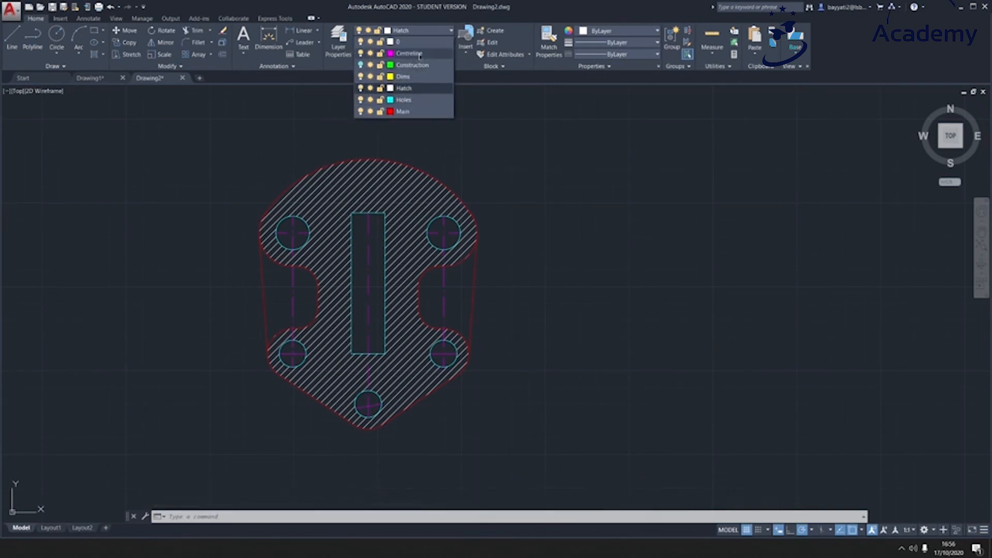
{"action": "left_click", "coordinate": [416, 80]}
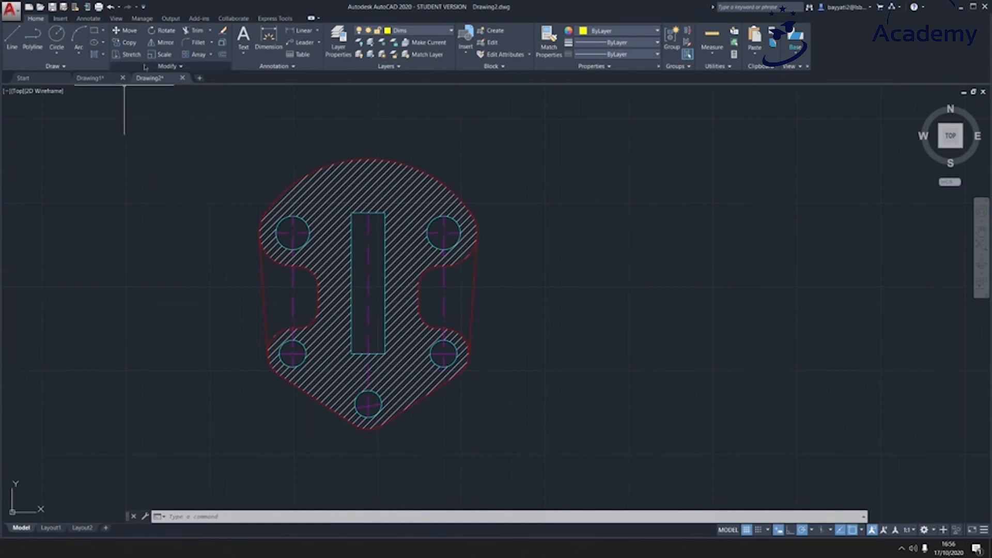
{"action": "left_click", "coordinate": [311, 31]}
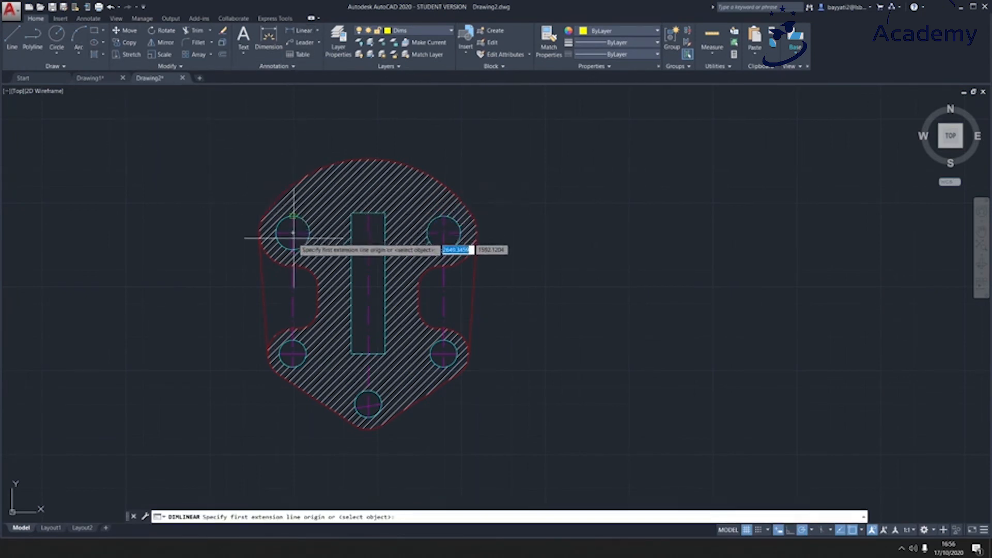
{"action": "left_click", "coordinate": [292, 233]}
{"action": "left_click", "coordinate": [443, 232]}
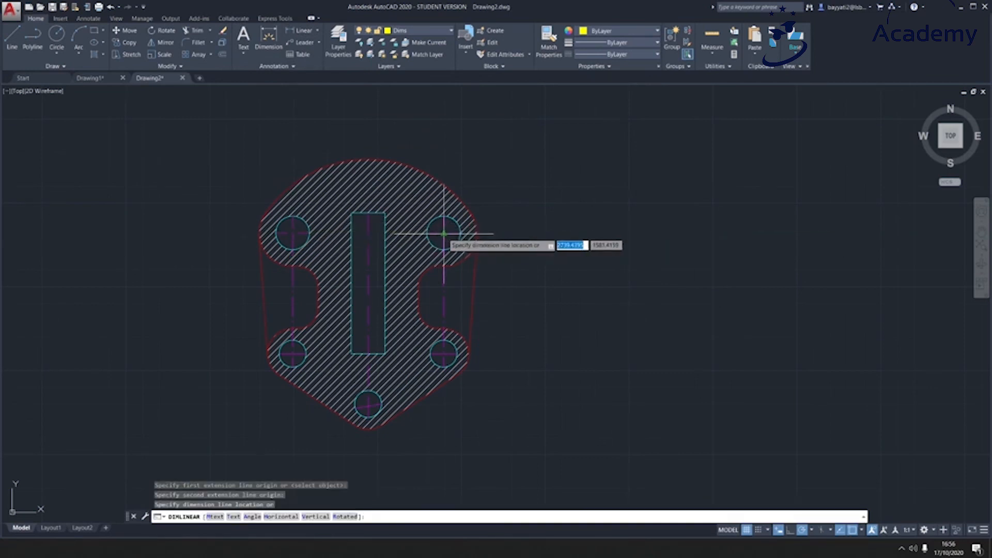
{"action": "left_click", "coordinate": [368, 125]}
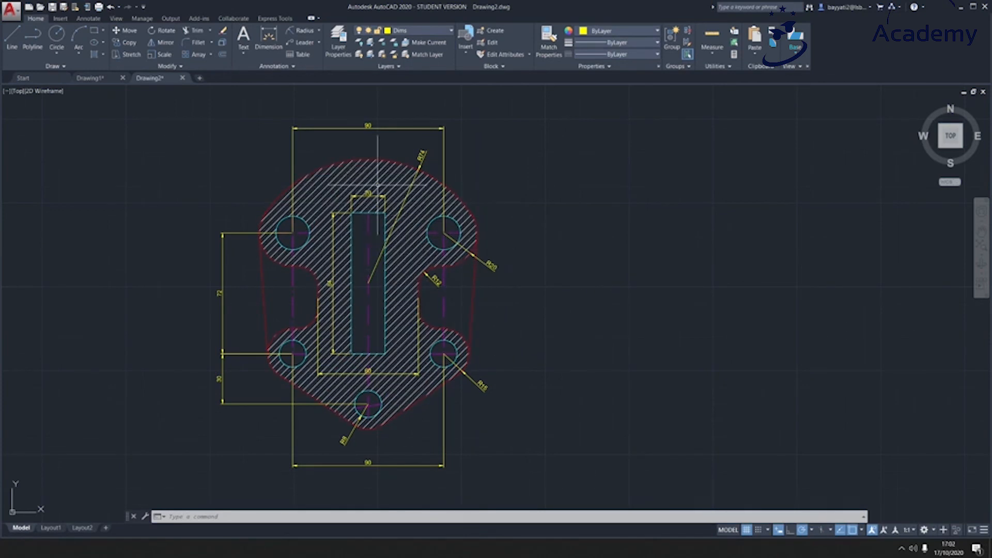
Add a multileader from the centre of the upper-right hole with the note "2 Holes 20DIA"
{"action": "left_click", "coordinate": [302, 44]}
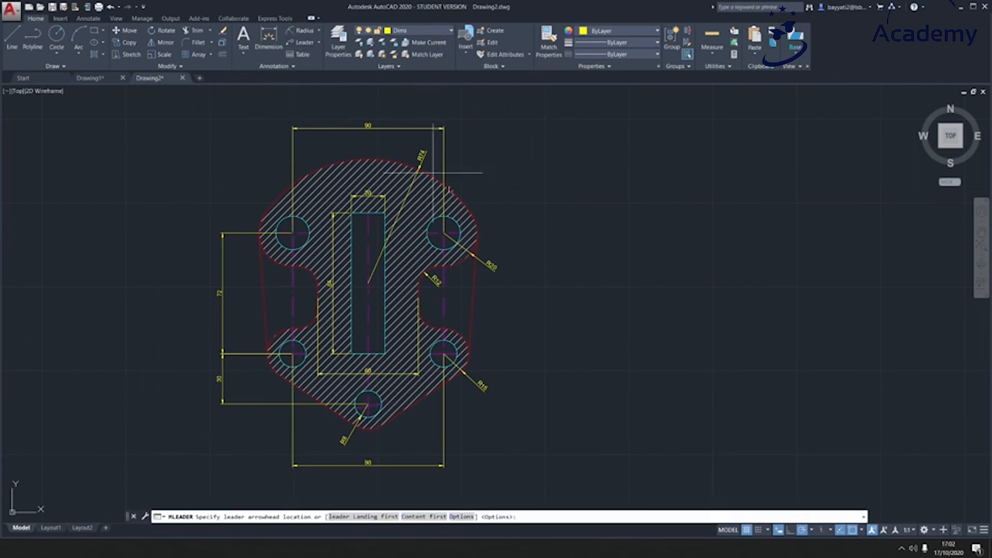
{"action": "left_click", "coordinate": [443, 233]}
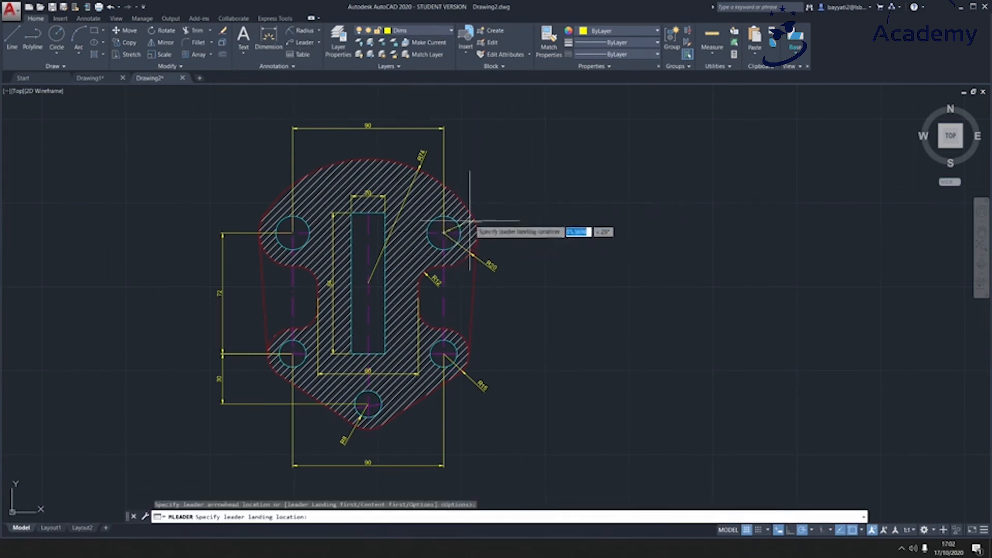
{"action": "left_click", "coordinate": [508, 168]}
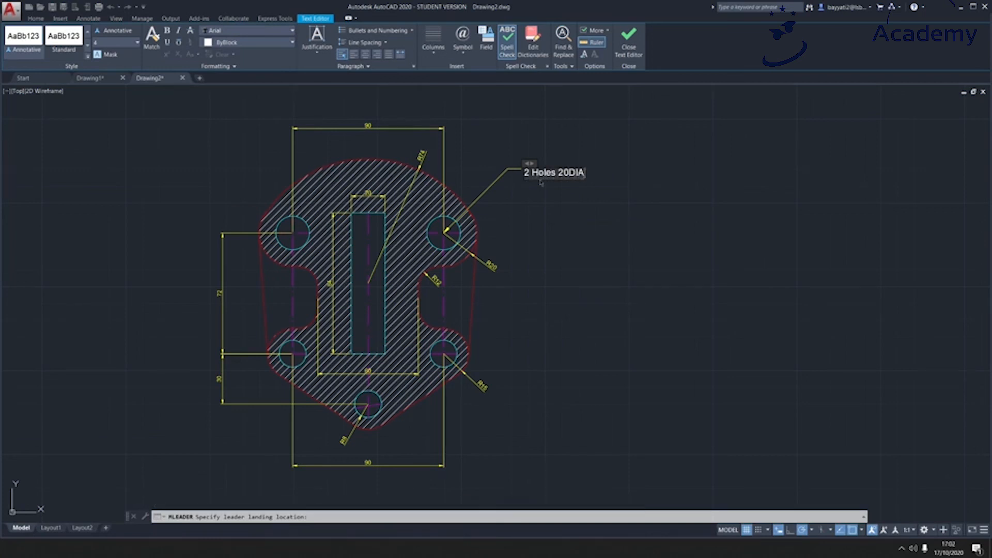
{"action": "left_click", "coordinate": [629, 44]}
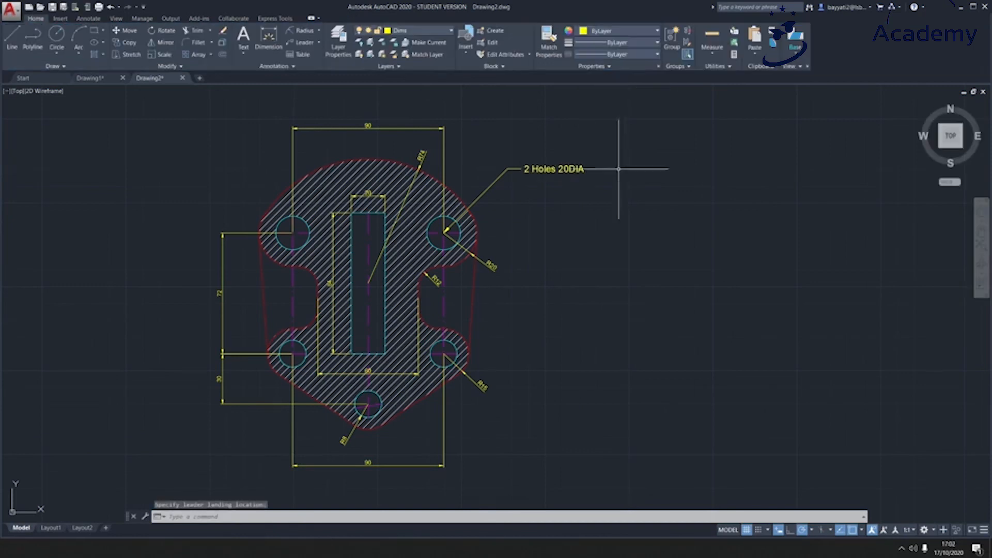
Add a multileader from the centre of the bottom hole with the note "3 Holes 16DIA"
{"action": "left_click", "coordinate": [299, 43]}
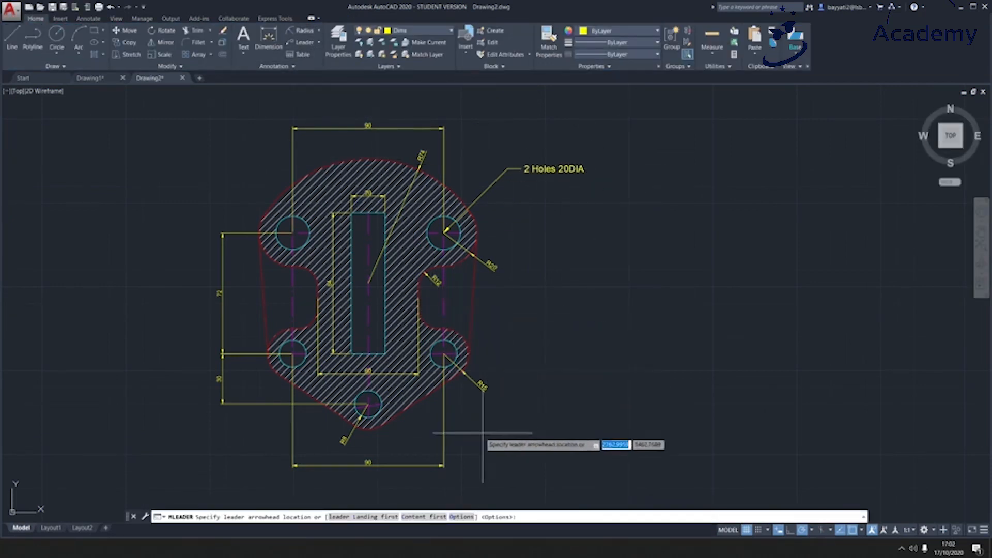
{"action": "left_click", "coordinate": [368, 403]}
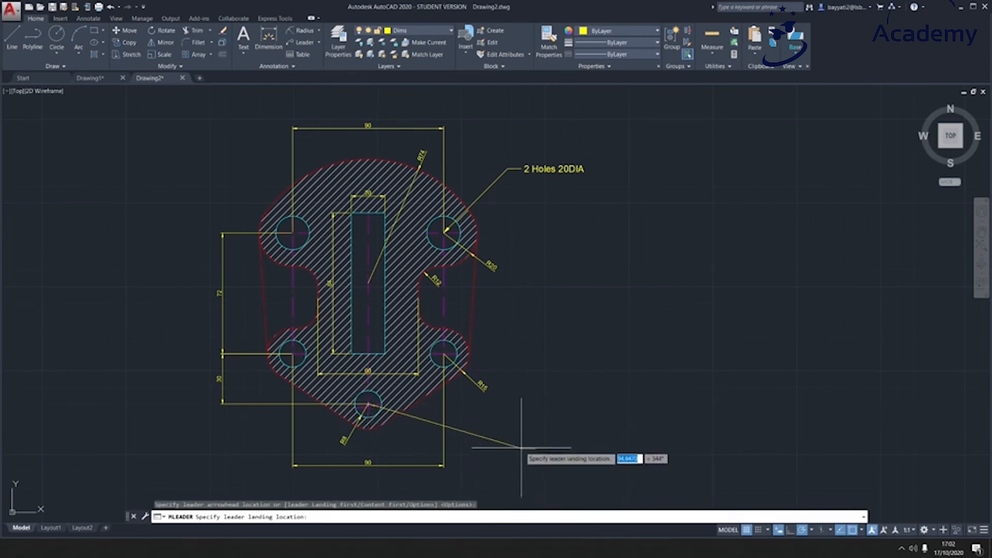
{"action": "left_click", "coordinate": [527, 452]}
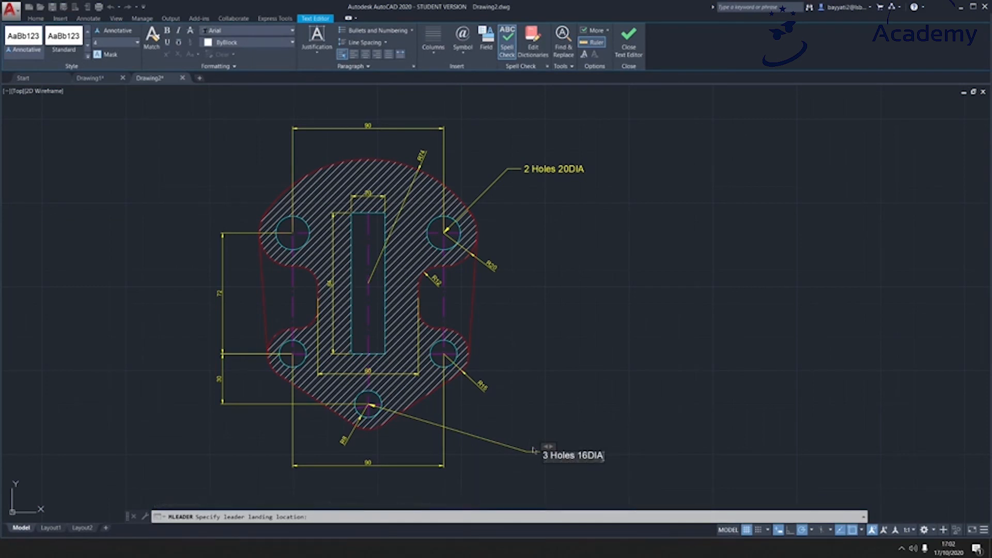
{"action": "left_click", "coordinate": [629, 41]}
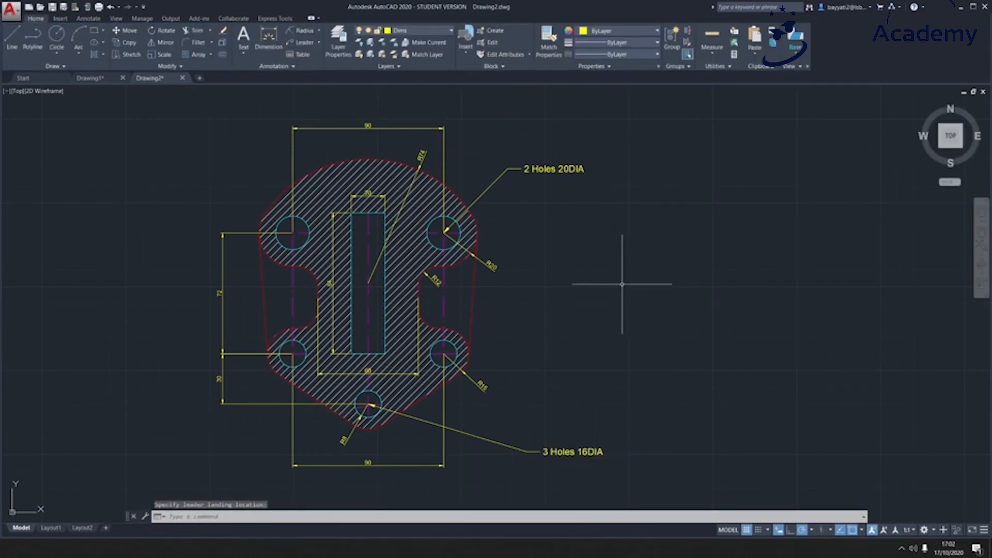
Set the radius of the upper-left hole to 12 through its properties
{"action": "middle_click_drag", "start_coordinate": [540, 282], "coordinate": [625, 267]}
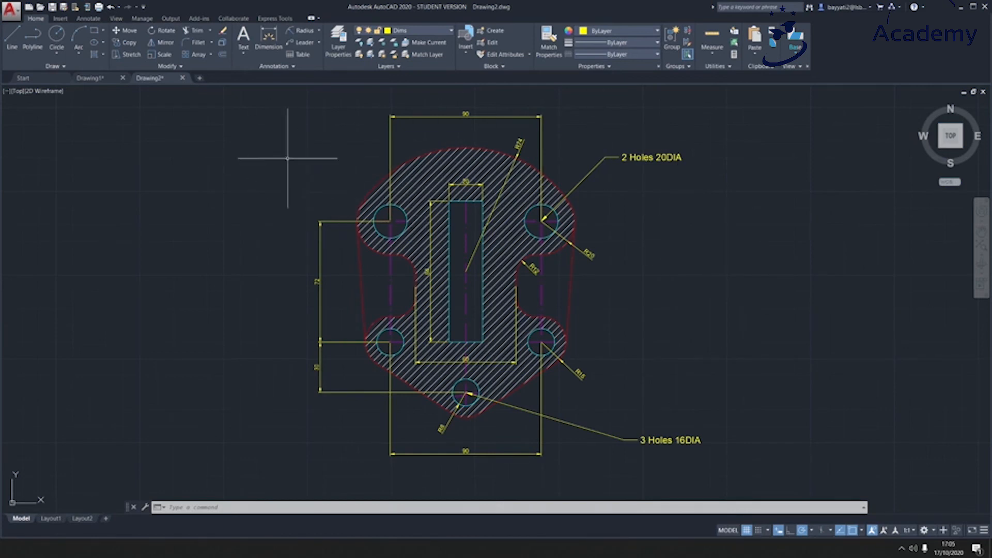
{"action": "left_click", "coordinate": [403, 214]}
{"action": "left_click", "coordinate": [434, 244]}
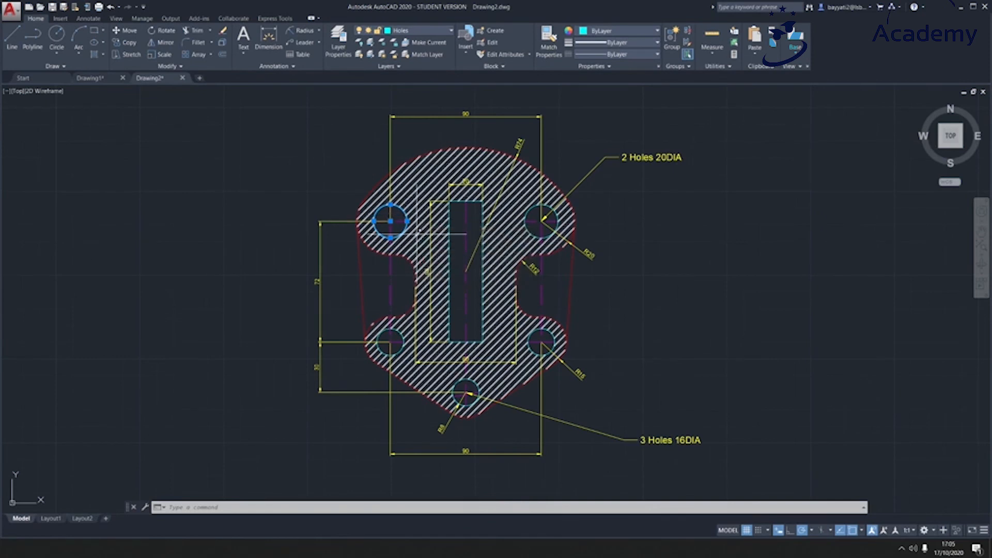
{"action": "right_click", "coordinate": [404, 222]}
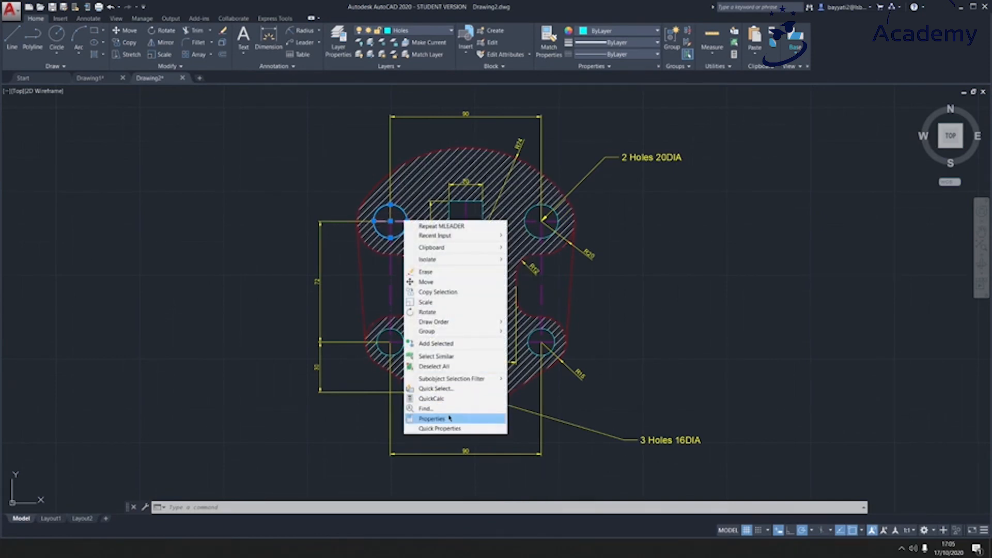
{"action": "left_click", "coordinate": [432, 418]}
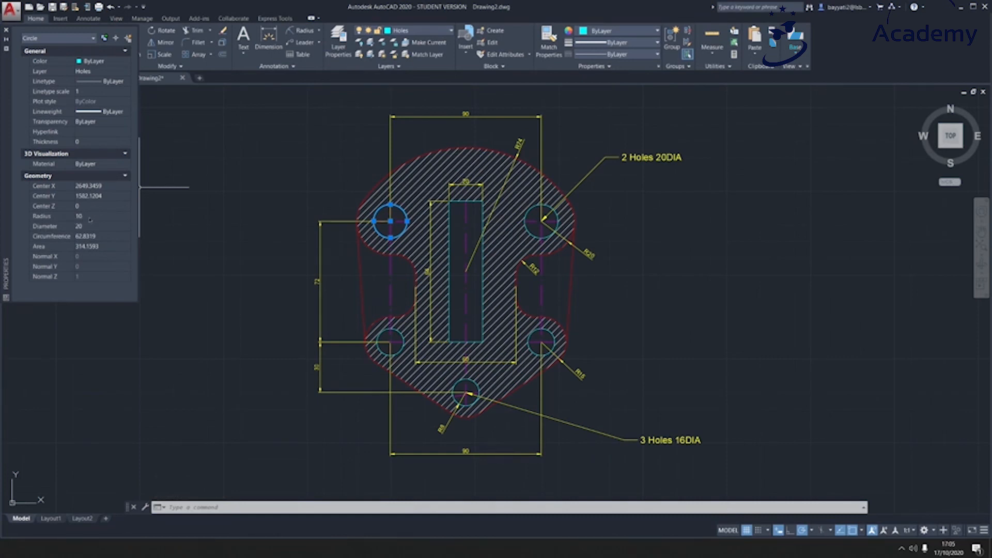
{"action": "left_click", "coordinate": [88, 216]}
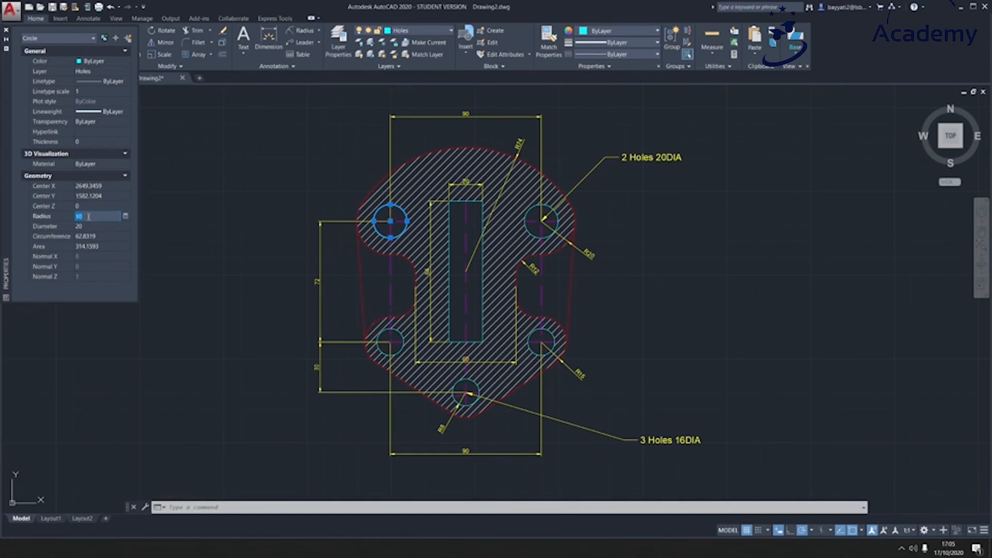
{"action": "type", "text": "1"}
{"action": "key", "text": "Tab"}
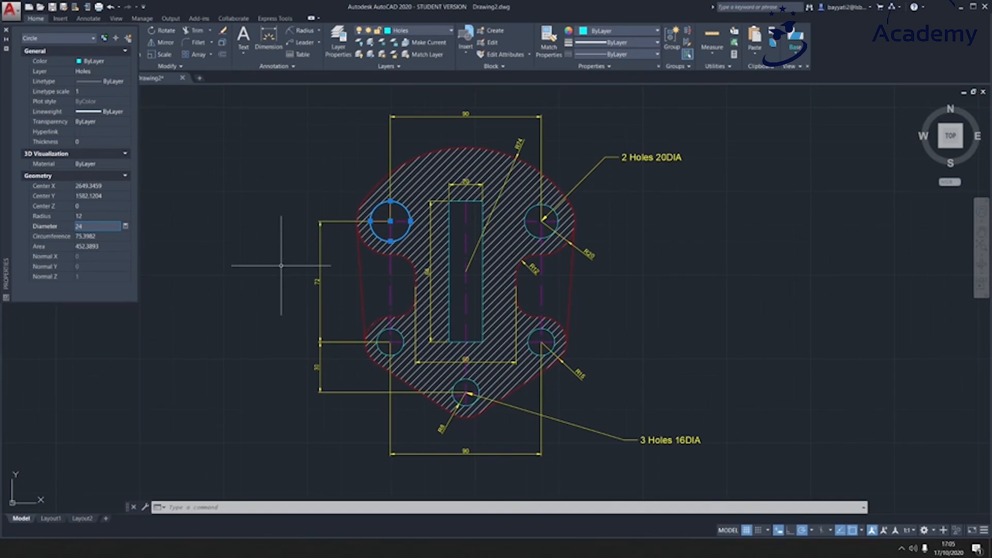
{"action": "key", "text": "ctrl+1"}
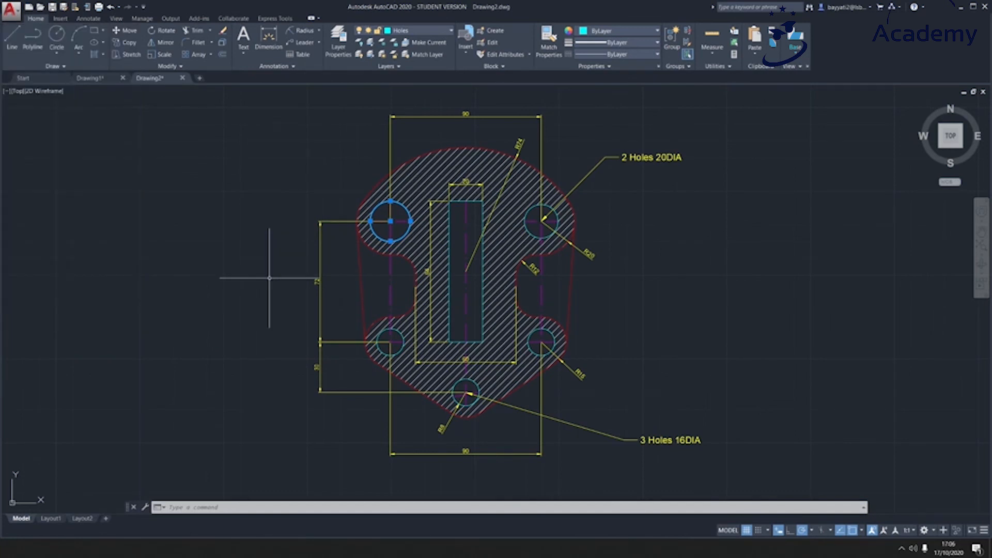
Measure the distance between the two upper hole centres and the radius of the outer arc around the upper-right hole
{"action": "left_click", "coordinate": [713, 52]}
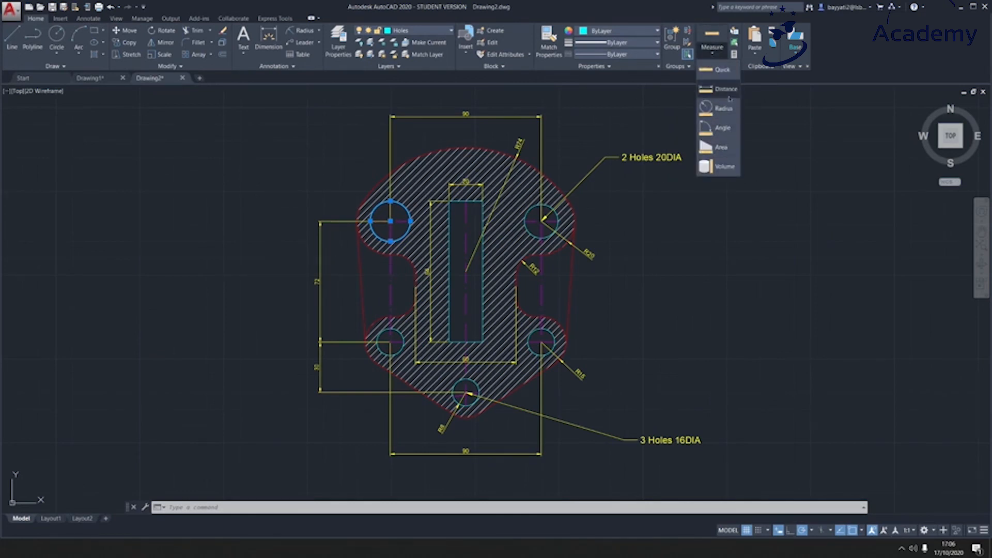
{"action": "left_click", "coordinate": [729, 98]}
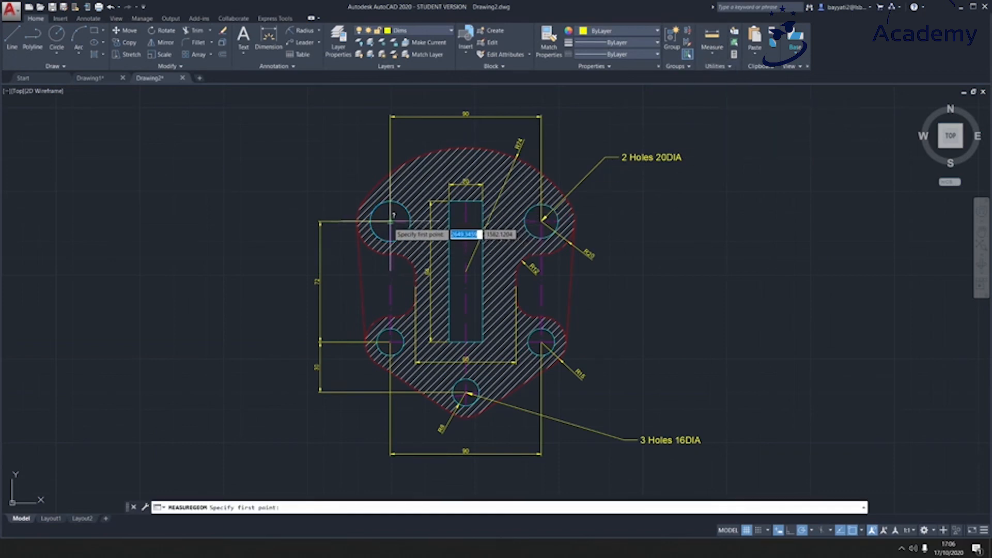
{"action": "left_click", "coordinate": [390, 221]}
{"action": "left_click", "coordinate": [541, 221]}
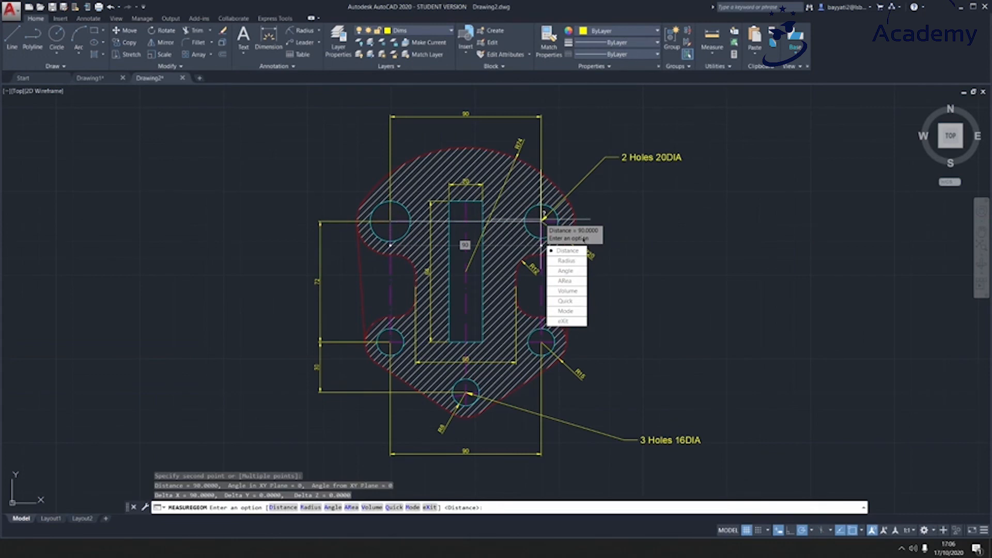
{"action": "left_click", "coordinate": [566, 260]}
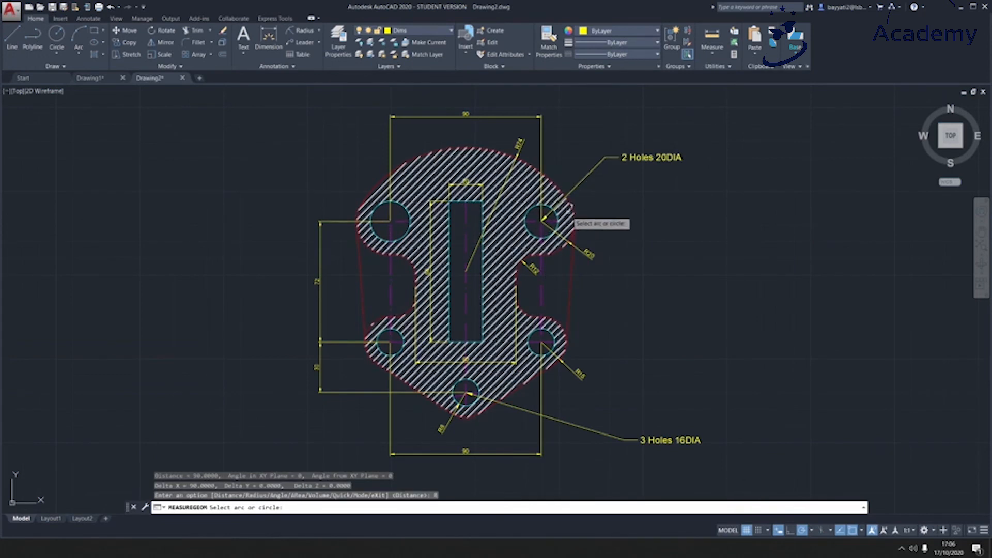
{"action": "left_click", "coordinate": [571, 219]}
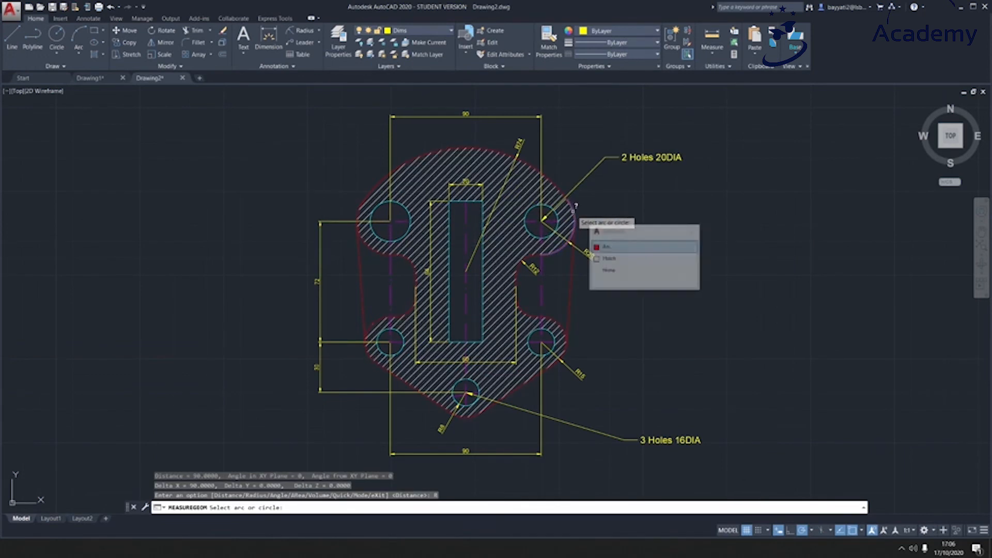
{"action": "left_click", "coordinate": [613, 247]}
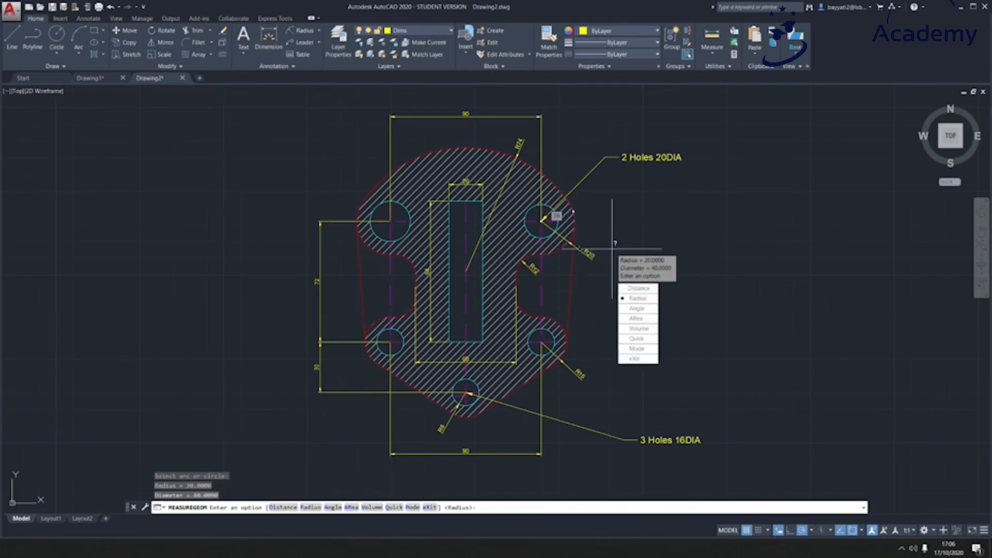